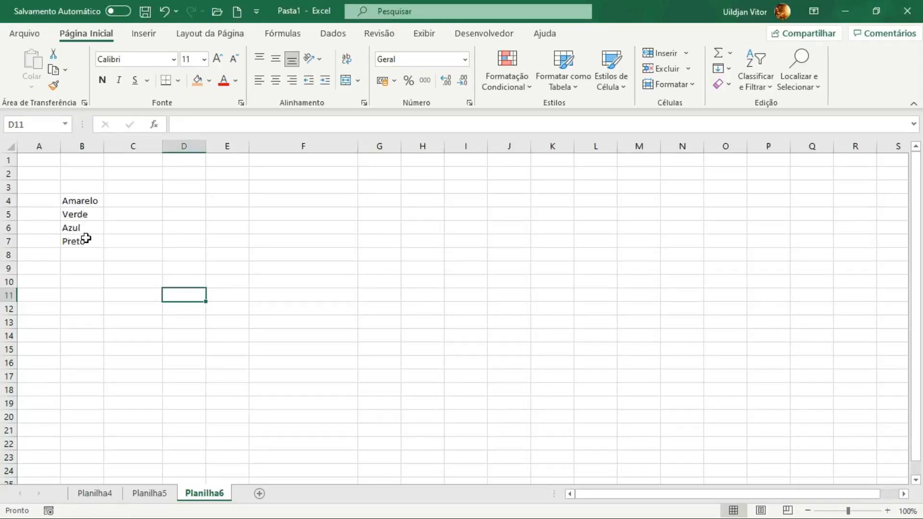
# Begin an SE formula in cell C4 with the logical test B4="Verde"
pyautogui.click(129, 201)
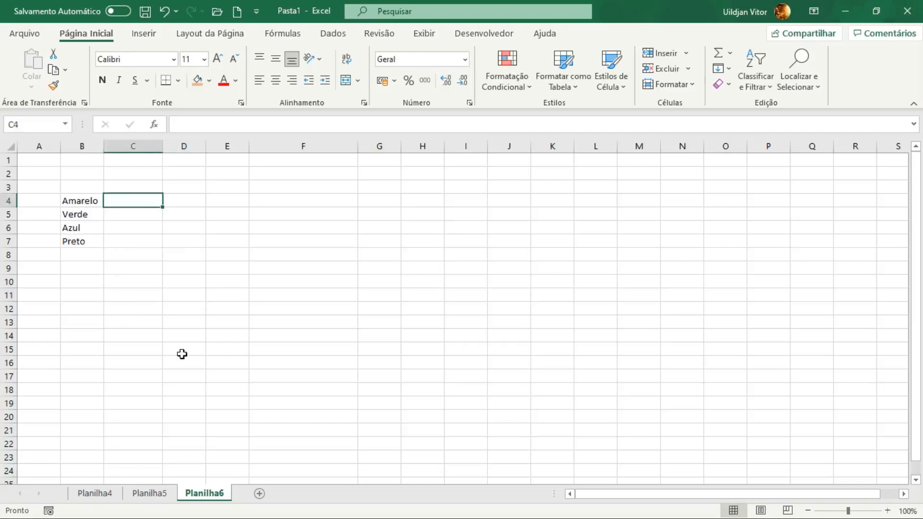
pyautogui.write('=')
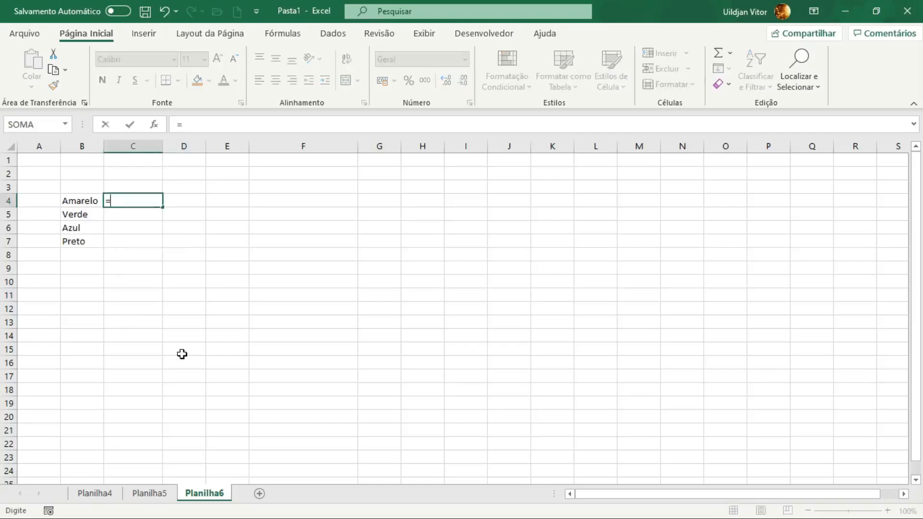
pyautogui.write('SE')
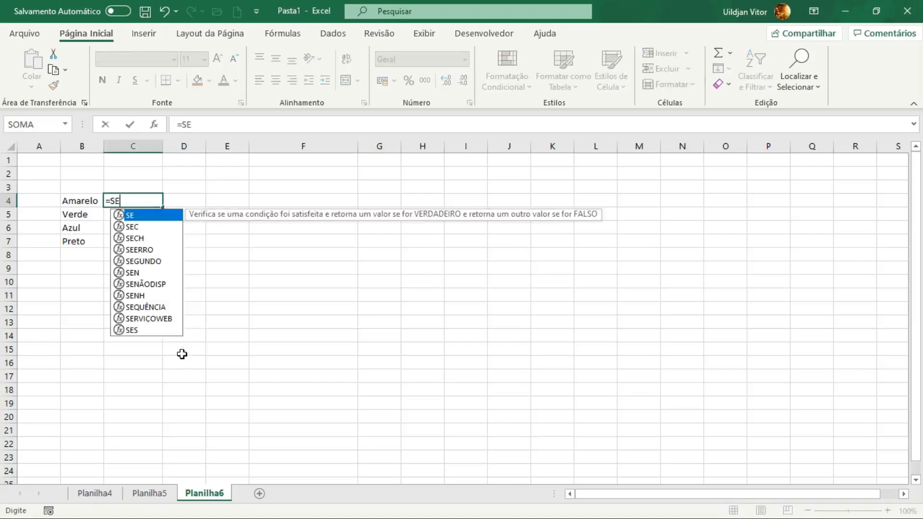
pyautogui.doubleClick(139, 216)
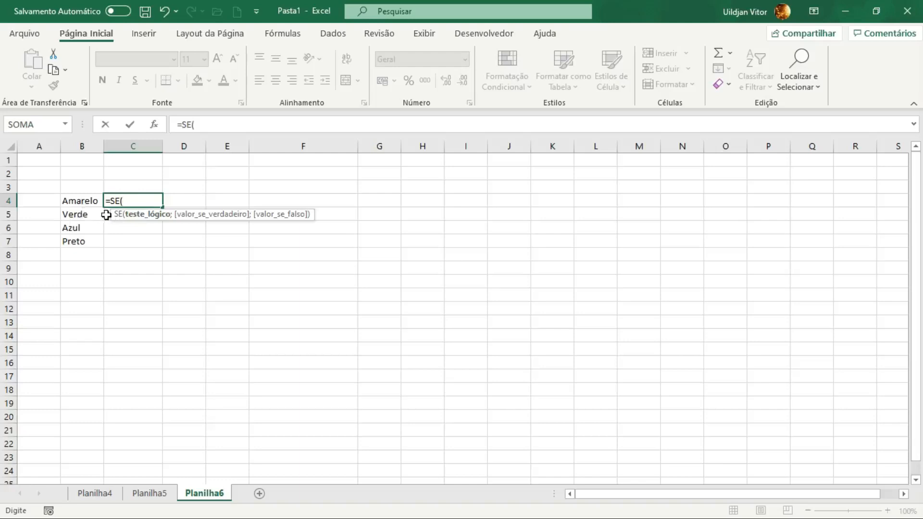
pyautogui.click(83, 203)
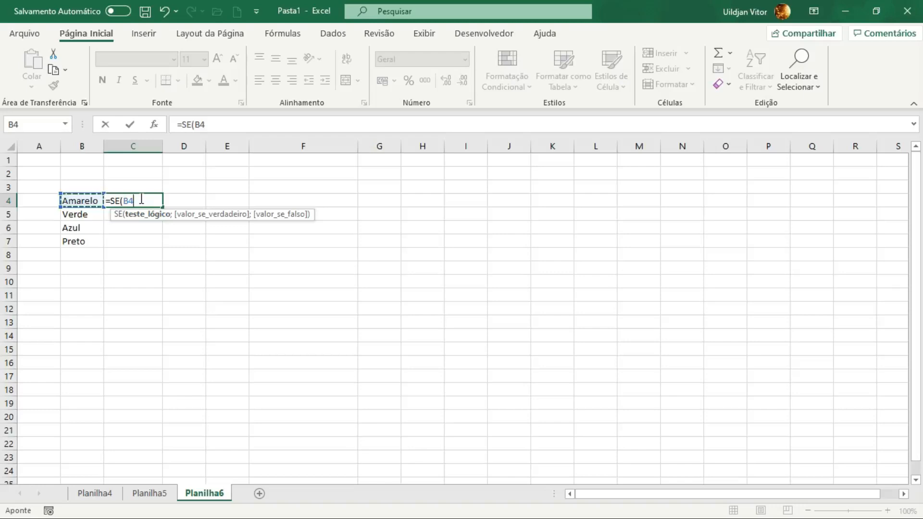
pyautogui.write('=v')
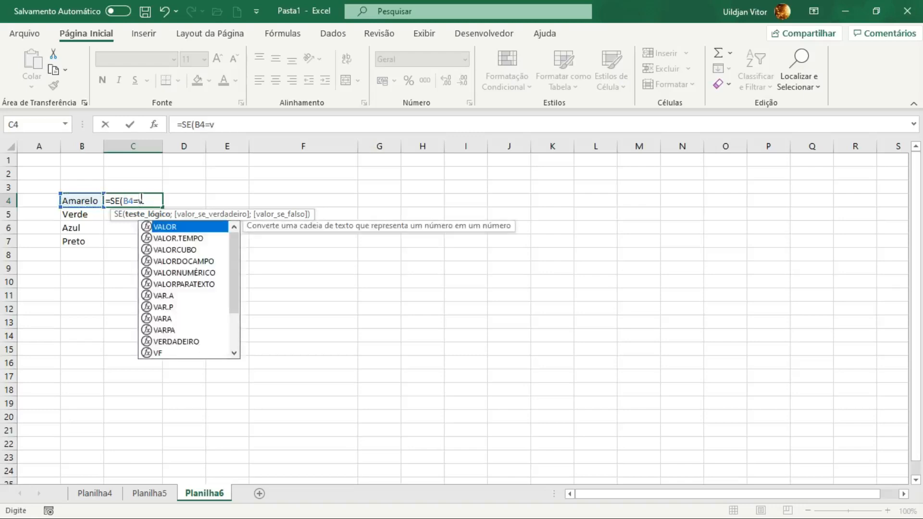
pyautogui.press('BackSpace')
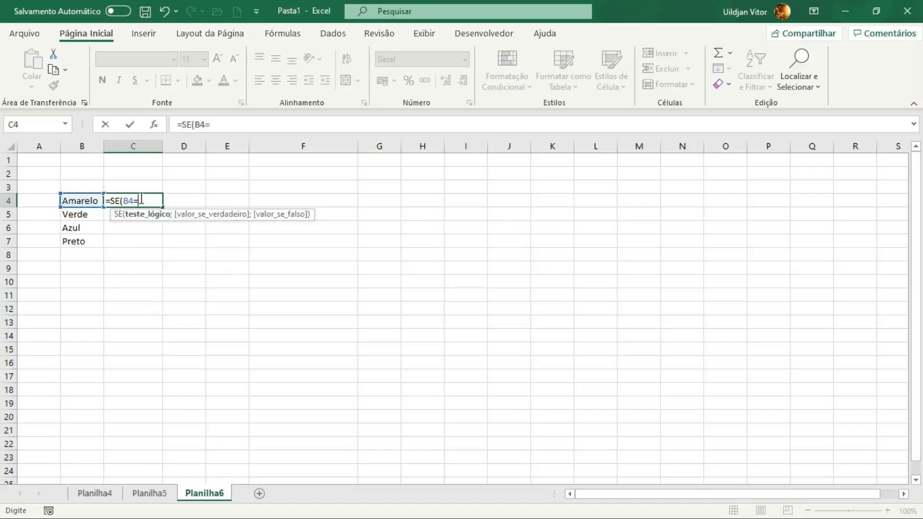
pyautogui.write('V')
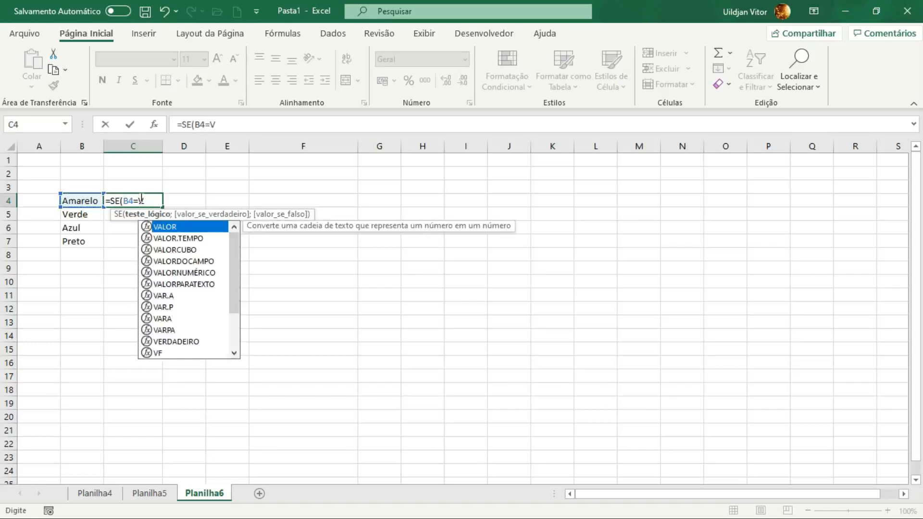
pyautogui.press('BackSpace')
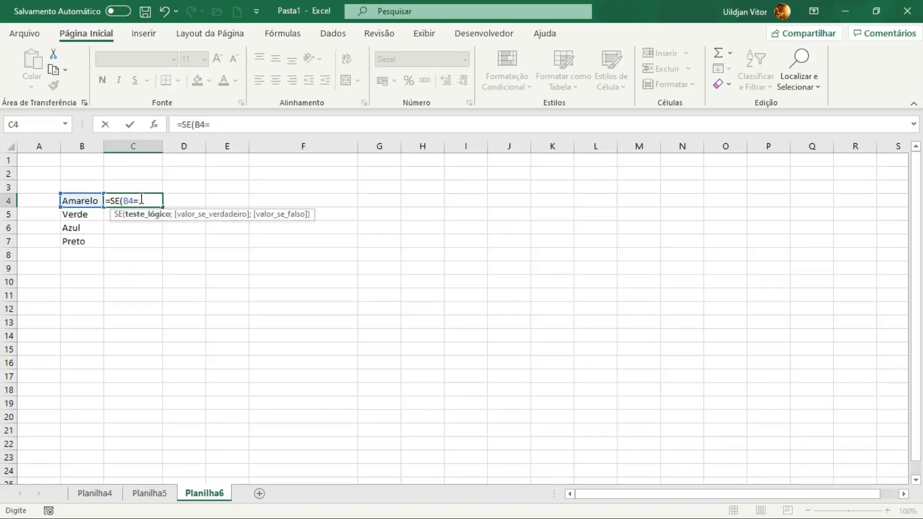
pyautogui.write('"Verde"')
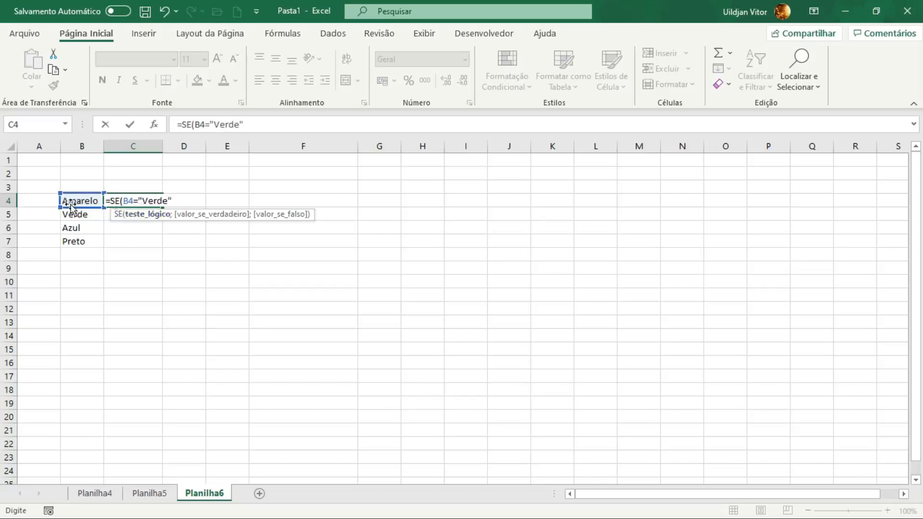
# Complete the C4 formula with "VERDADEIRO" as the value if true and "FALSO" as the value if false, and enter it
pyautogui.click(178, 202)
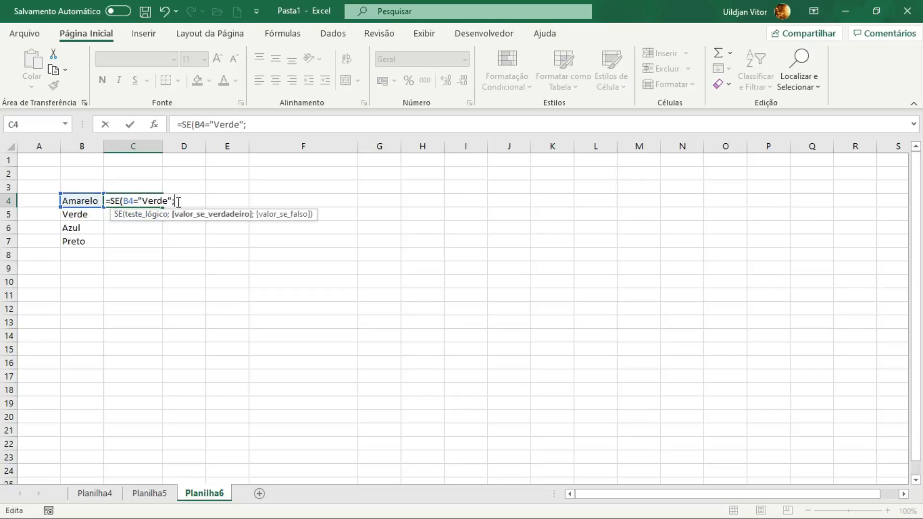
pyautogui.write(';')
pyautogui.write('"VERDADE')
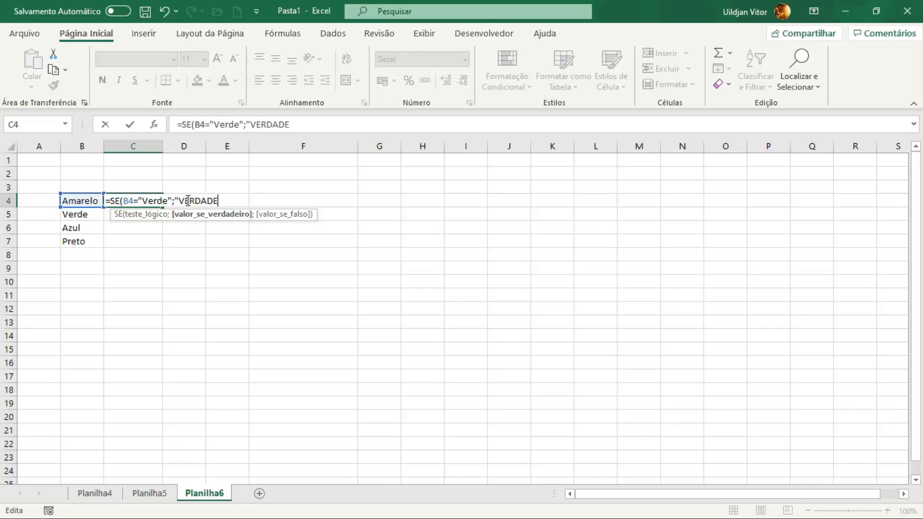
pyautogui.write('IRO";')
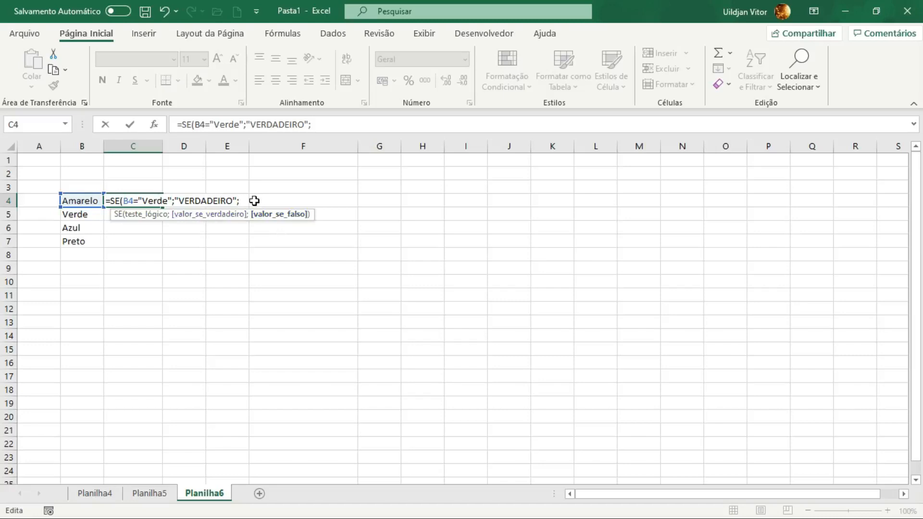
pyautogui.write('FALSO")')
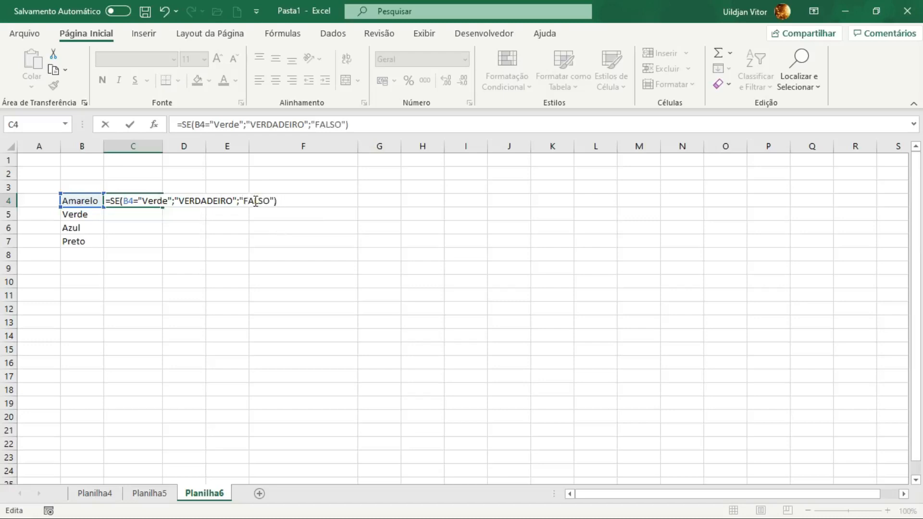
pyautogui.press('Return')
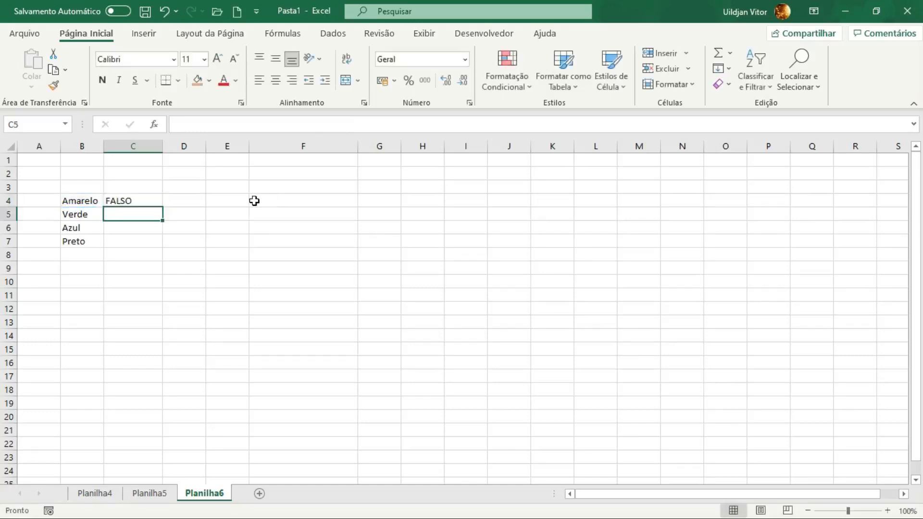
# Fill the SE formula from C4 down through C7
pyautogui.click(117, 201)
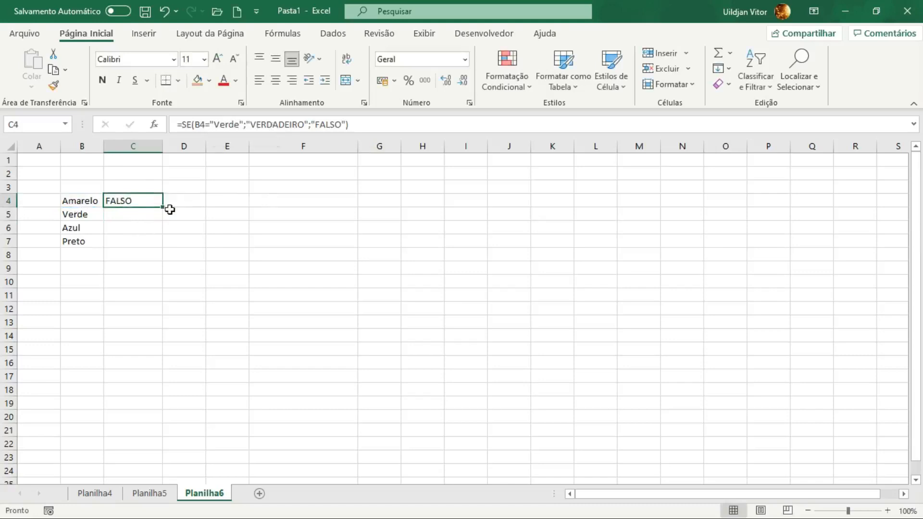
pyautogui.moveTo(161, 210); pyautogui.dragTo(154, 244)
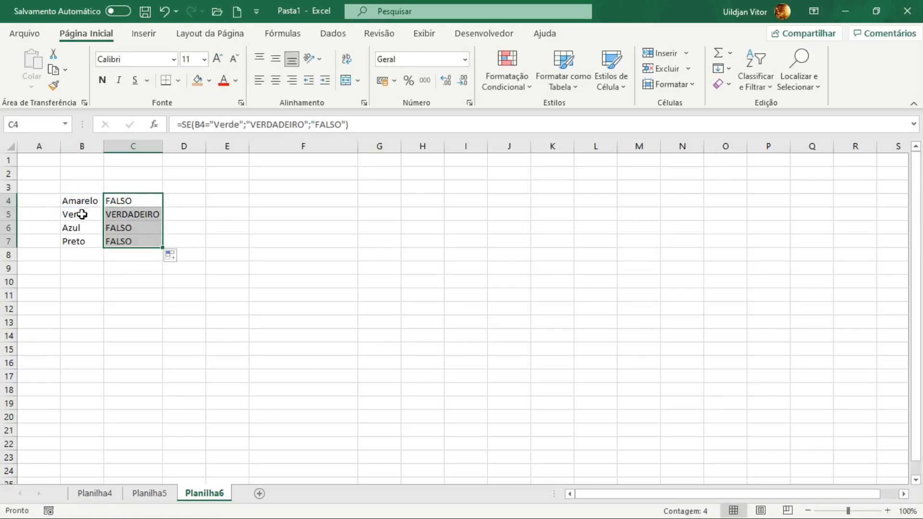
pyautogui.click(127, 219)
# Copy the colour list in B4:B7 to the range starting at E4 and clear the copy selection
pyautogui.moveTo(76, 201); pyautogui.dragTo(74, 238)
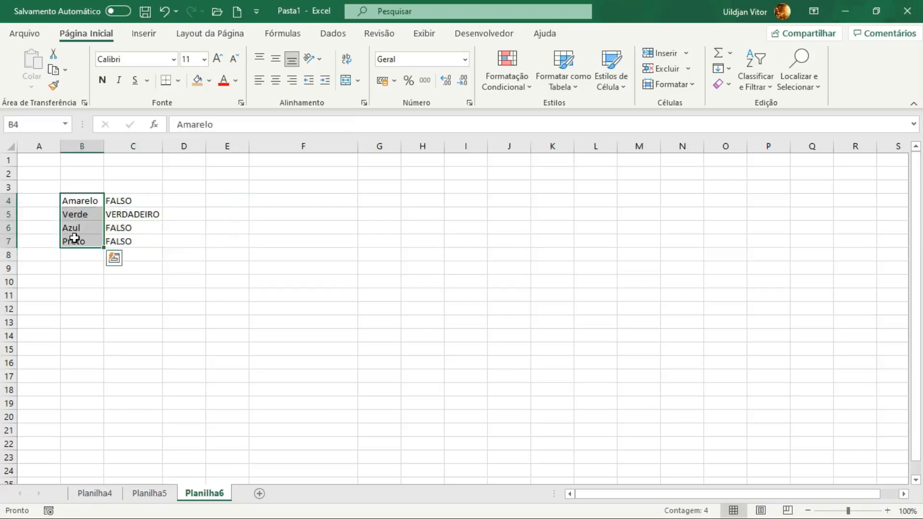
pyautogui.hotkey('ctrl', 'c')
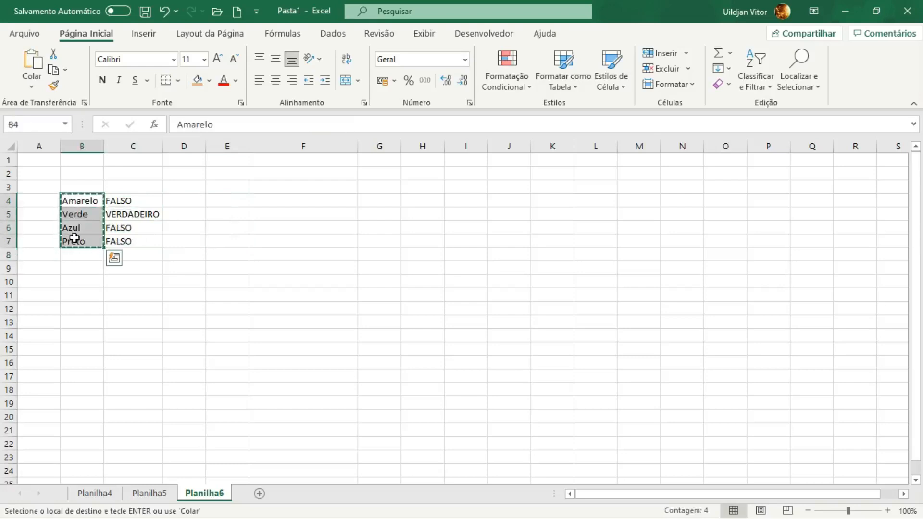
pyautogui.click(238, 200)
pyautogui.hotkey('ctrl', 'v')
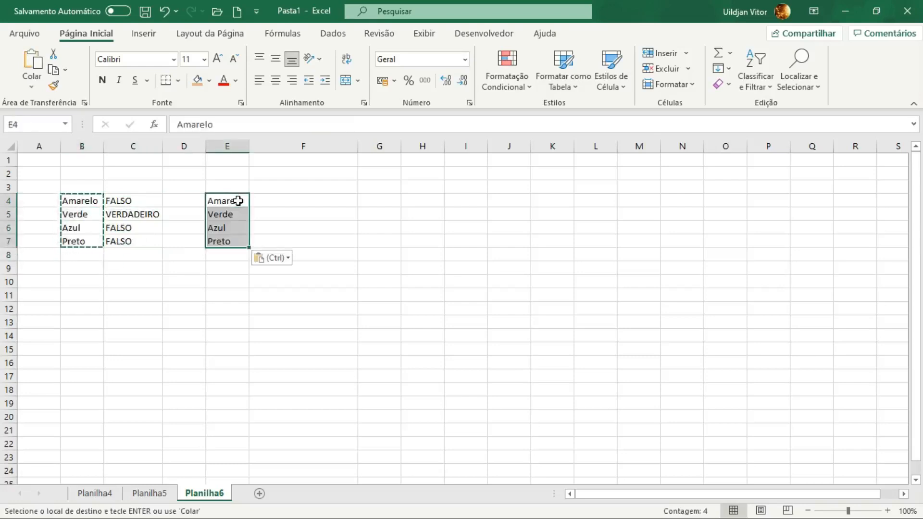
pyautogui.click(272, 202)
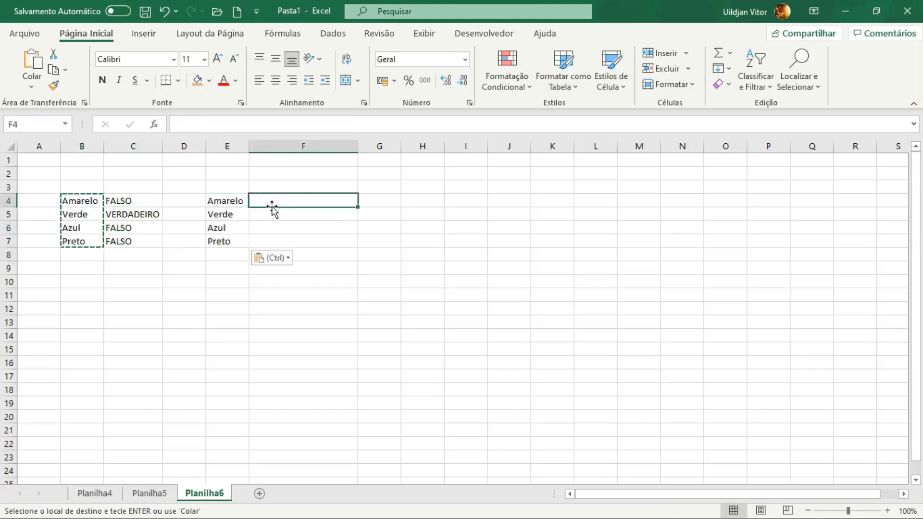
pyautogui.press('Escape')
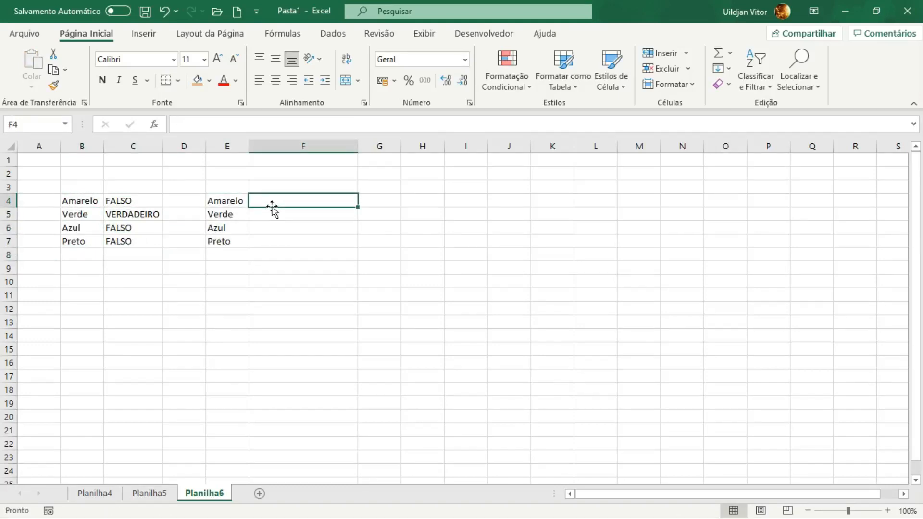
# Begin an SE formula in cell F4 with the logical test E4="Azul"
pyautogui.write('=SE')
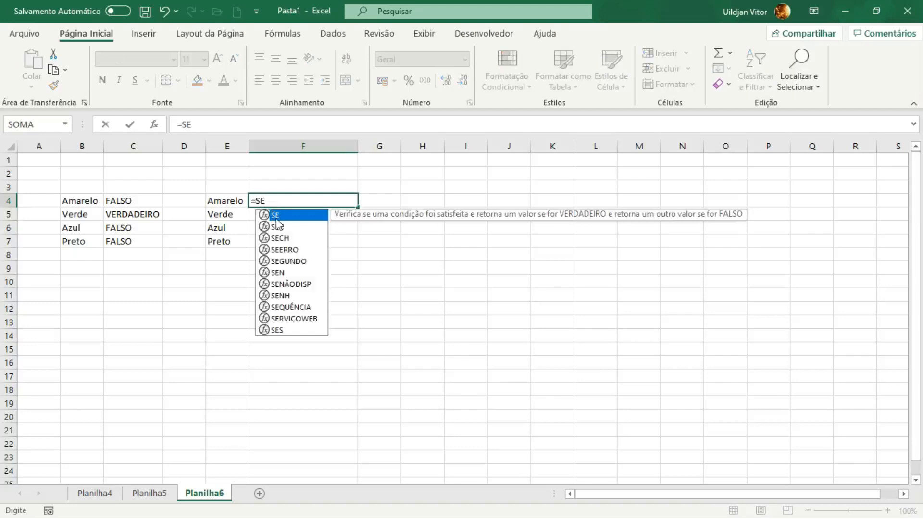
pyautogui.write('(')
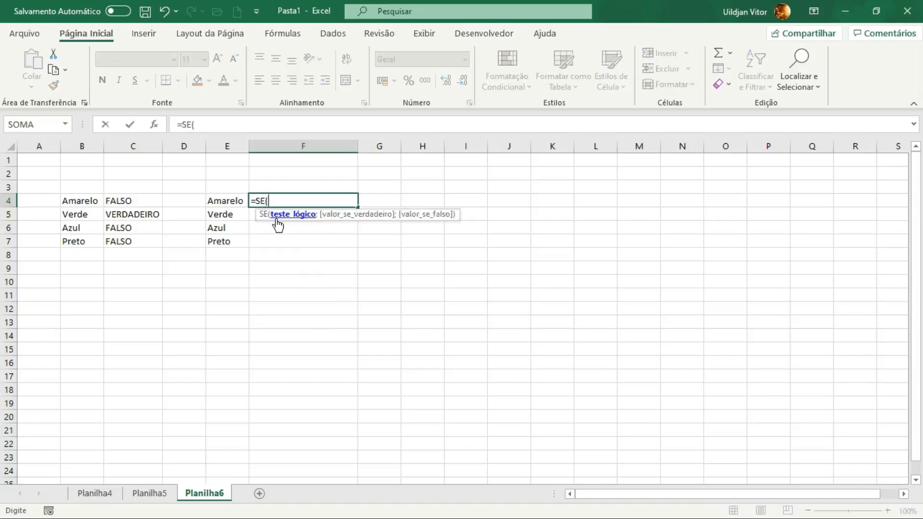
pyautogui.click(222, 200)
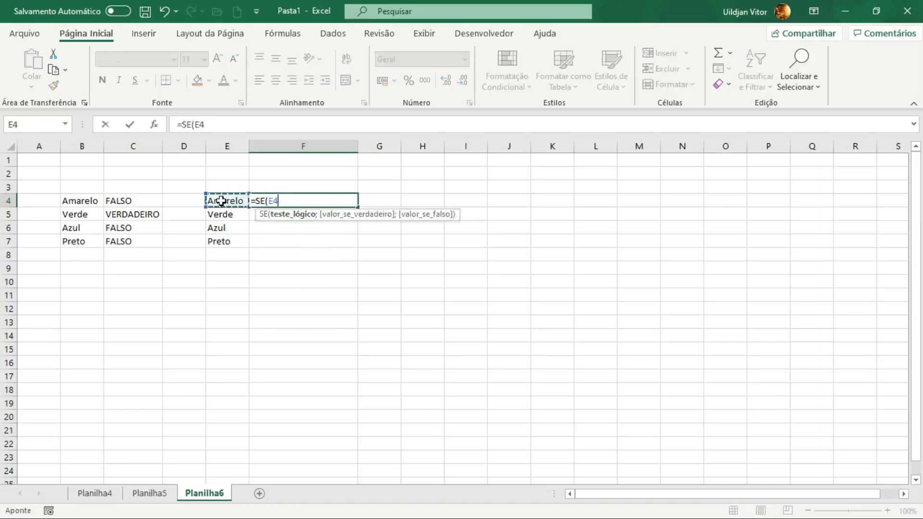
pyautogui.write('="A')
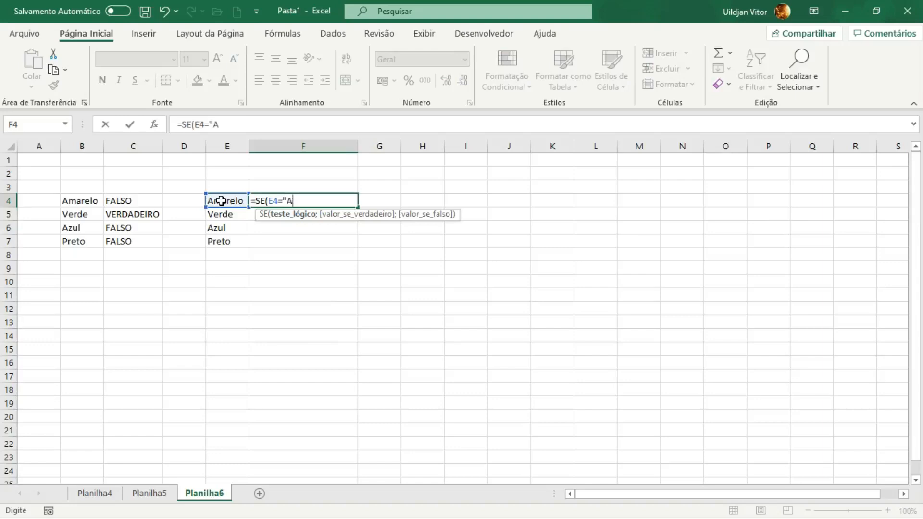
pyautogui.write('zul";')
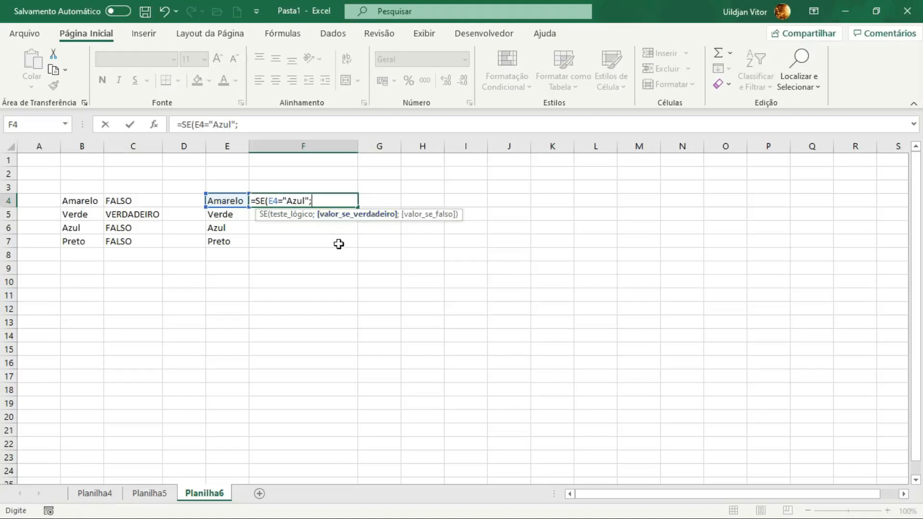
pyautogui.write('"VERDA')
pyautogui.press('BackSpace')
pyautogui.press('Return')
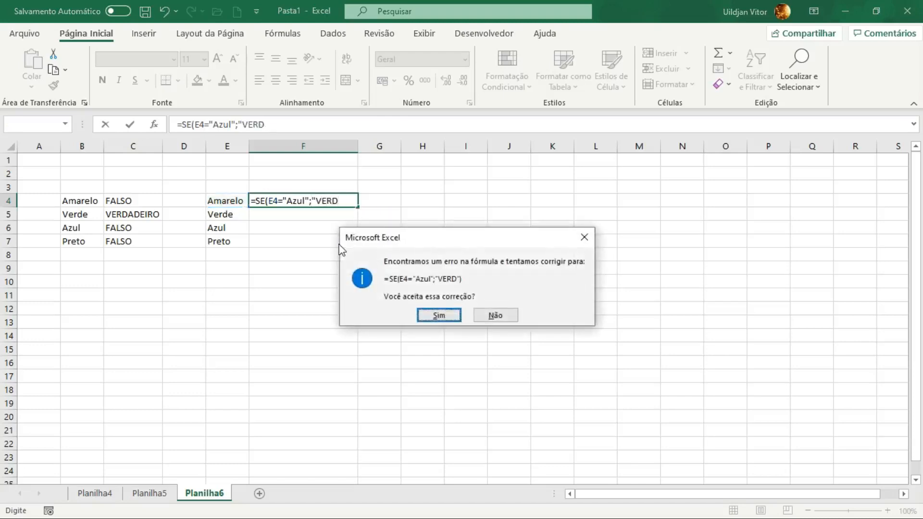
pyautogui.click(476, 315)
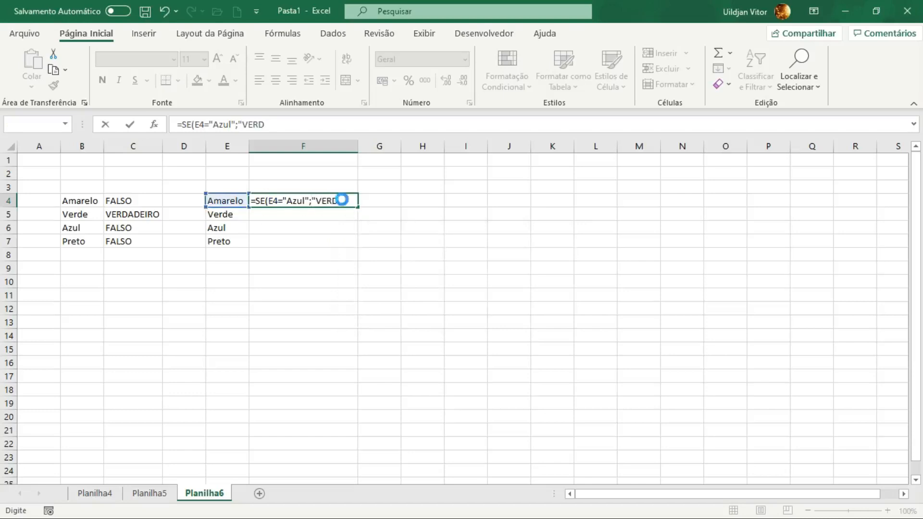
pyautogui.click(439, 337)
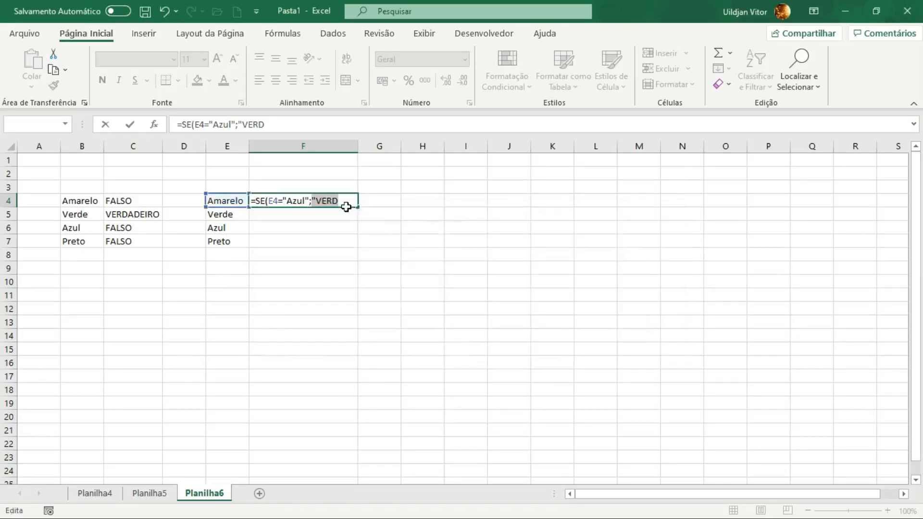
pyautogui.press('BackSpace')
pyautogui.press('BackSpace')
pyautogui.press('BackSpace')
pyautogui.press('BackSpace')
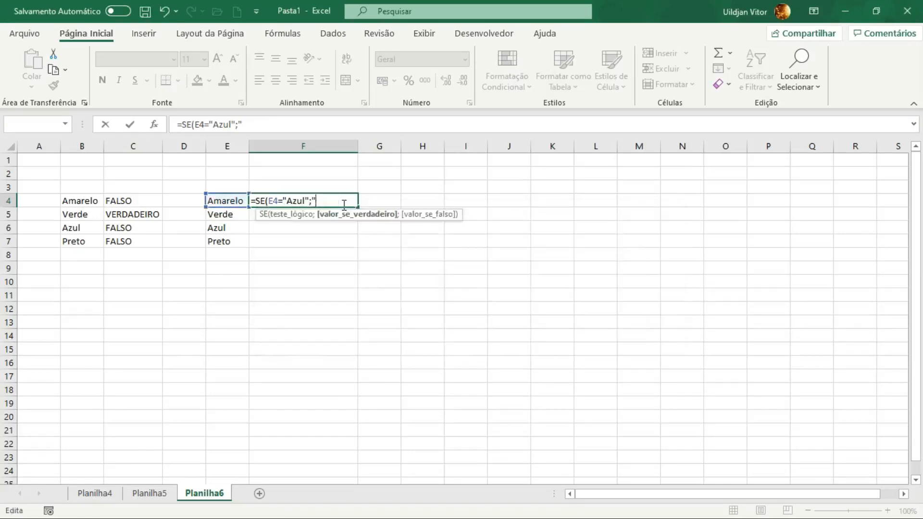
# Complete the F4 formula with "OK" as the value if true and "É A MAIS PURA MENTIRA" as the value if false, and enter it
pyautogui.write('OK";')
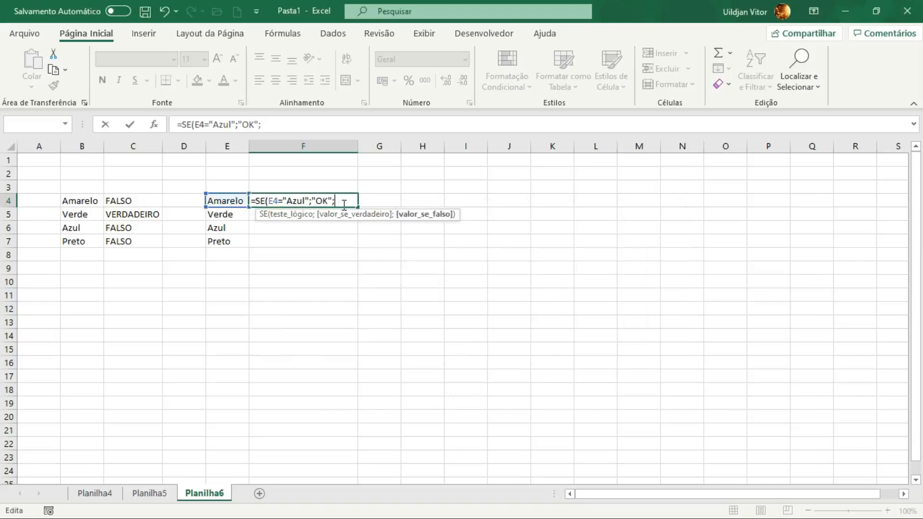
pyautogui.write('"É A MAIS PURA ')
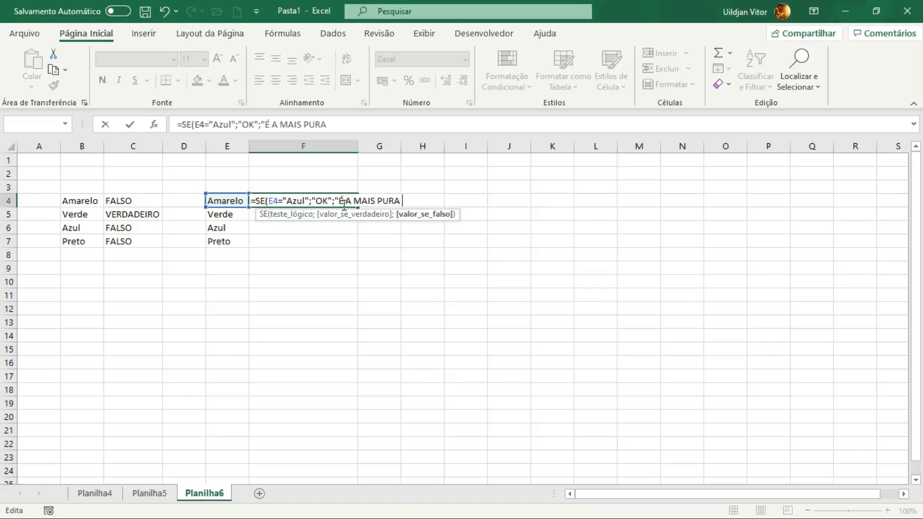
pyautogui.write('MENTIRA"')
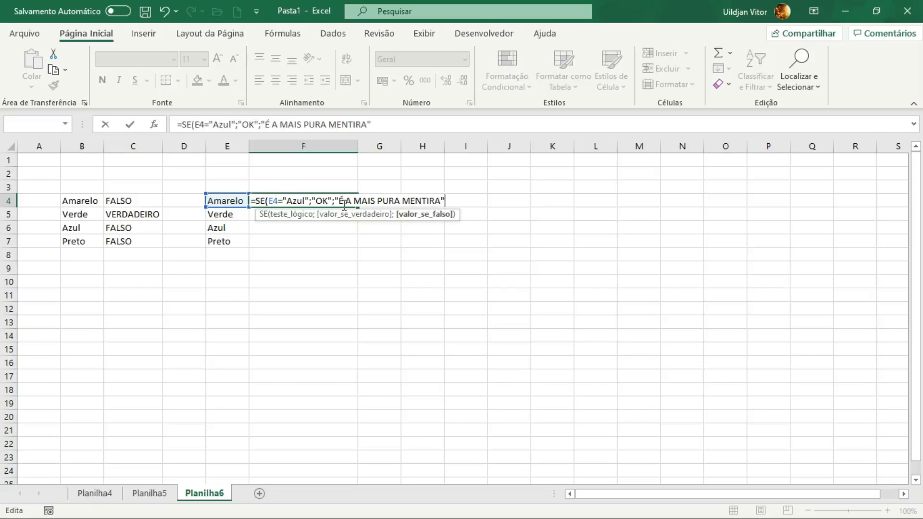
pyautogui.write(')')
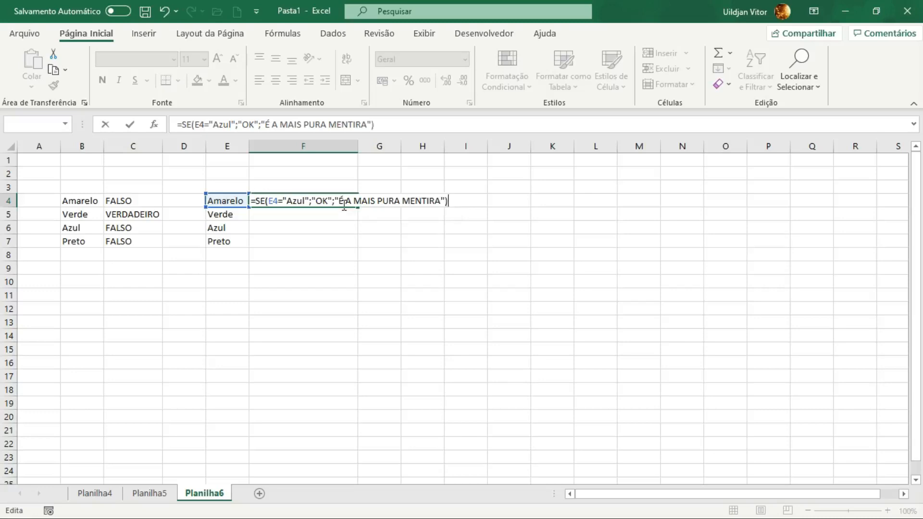
pyautogui.press('Return')
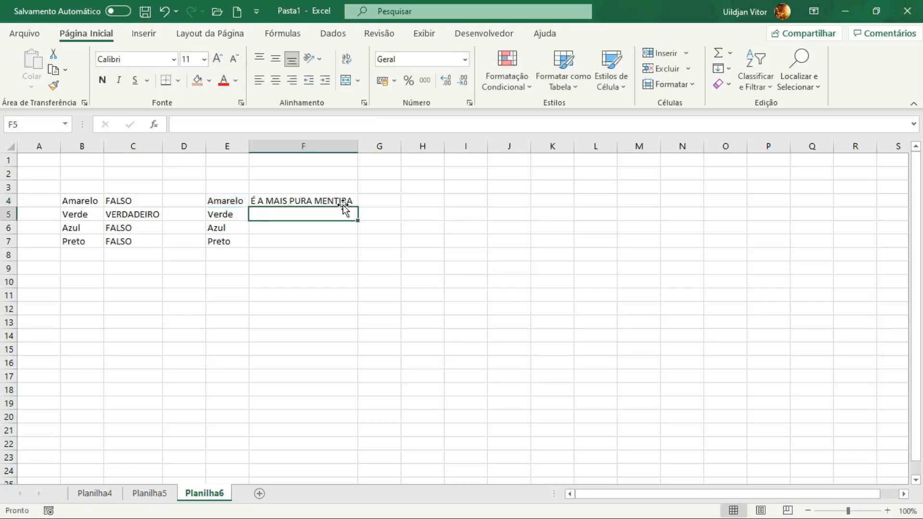
# Fill the SE formula from F4 down through F7 and check the formula copied into each row
pyautogui.click(333, 204)
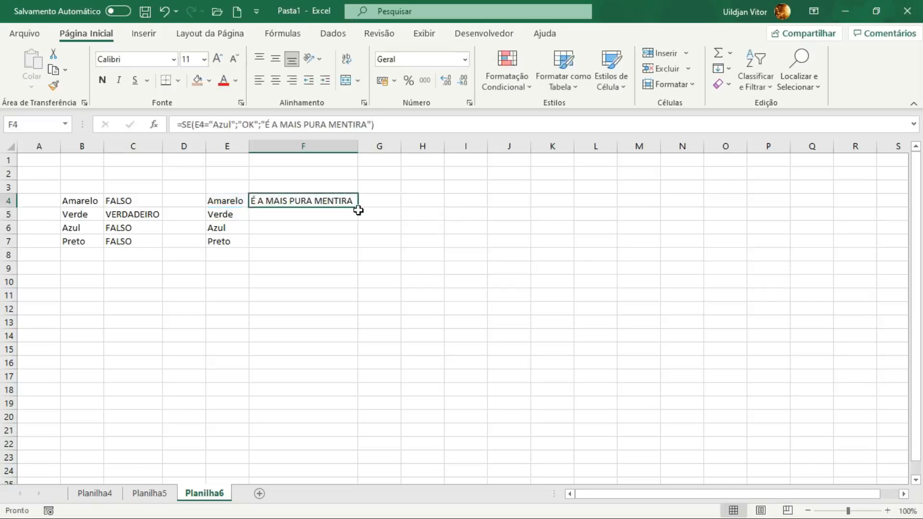
pyautogui.moveTo(359, 210); pyautogui.dragTo(358, 243)
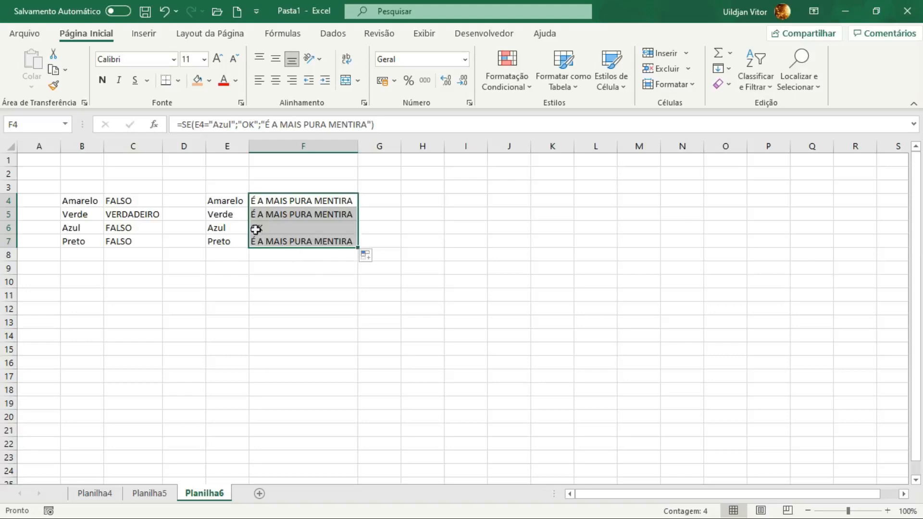
pyautogui.click(279, 228)
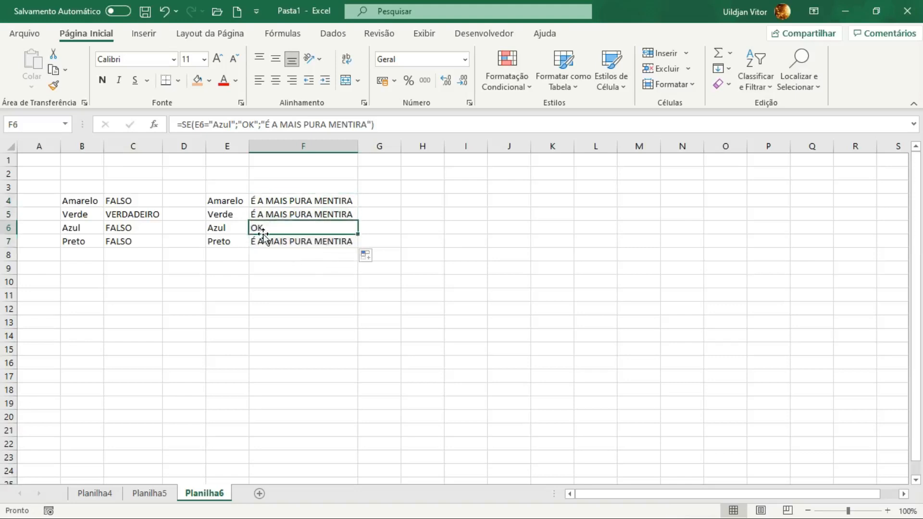
pyautogui.click(221, 229)
pyautogui.click(286, 214)
pyautogui.click(290, 202)
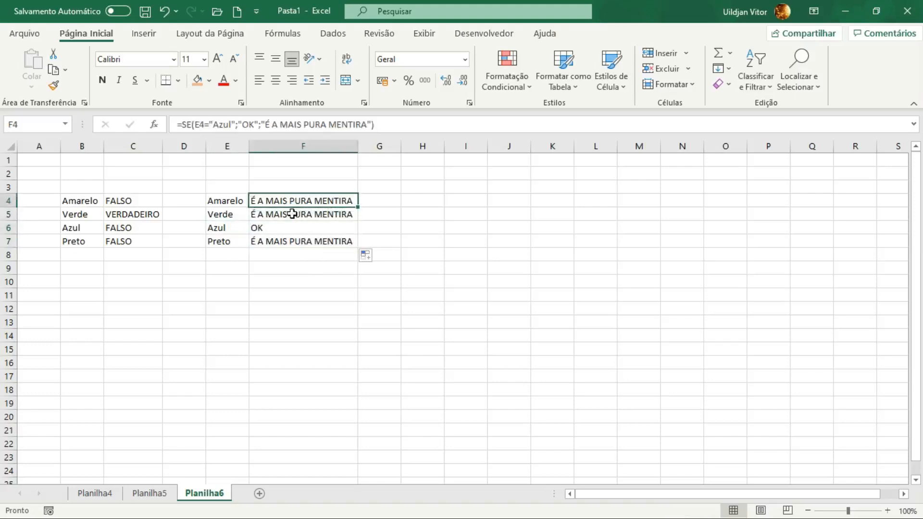
pyautogui.click(292, 214)
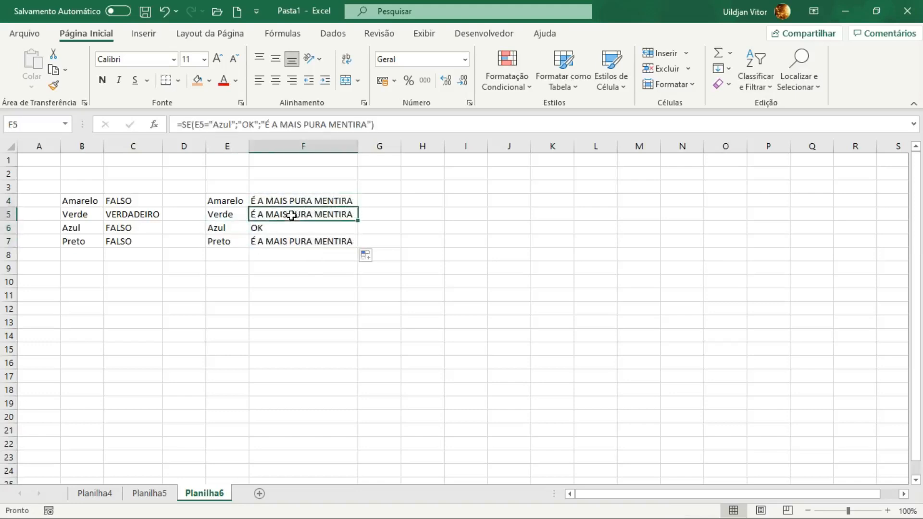
pyautogui.click(318, 242)
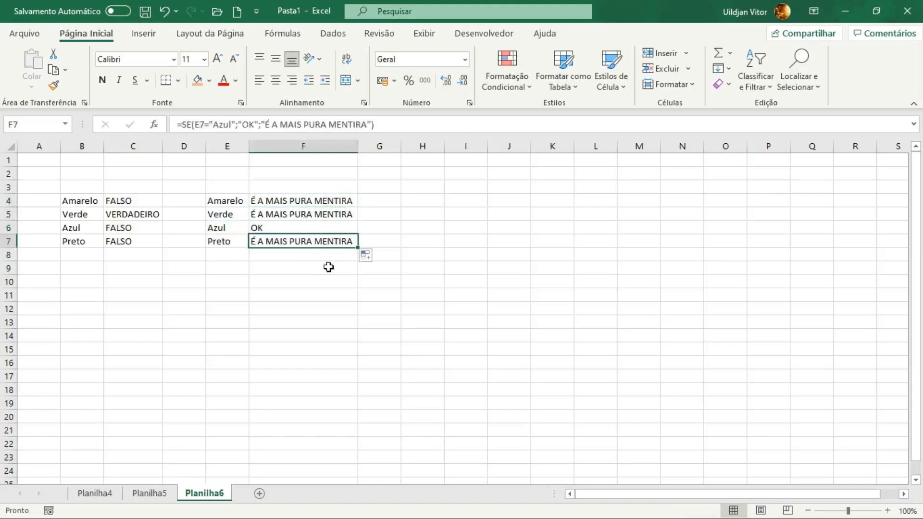
# Enter the numbers 20, 60, 10 and 12 in cells C10 to C13
pyautogui.click(127, 282)
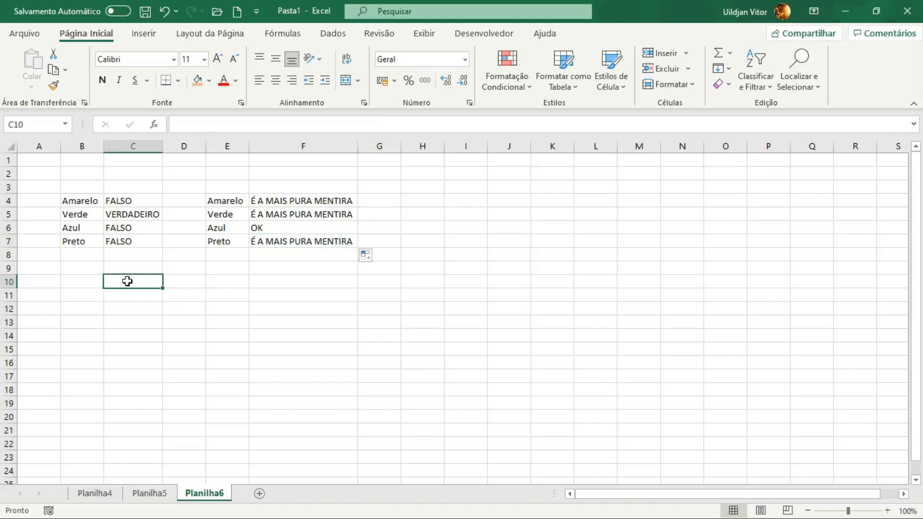
pyautogui.write('20')
pyautogui.press('Return')
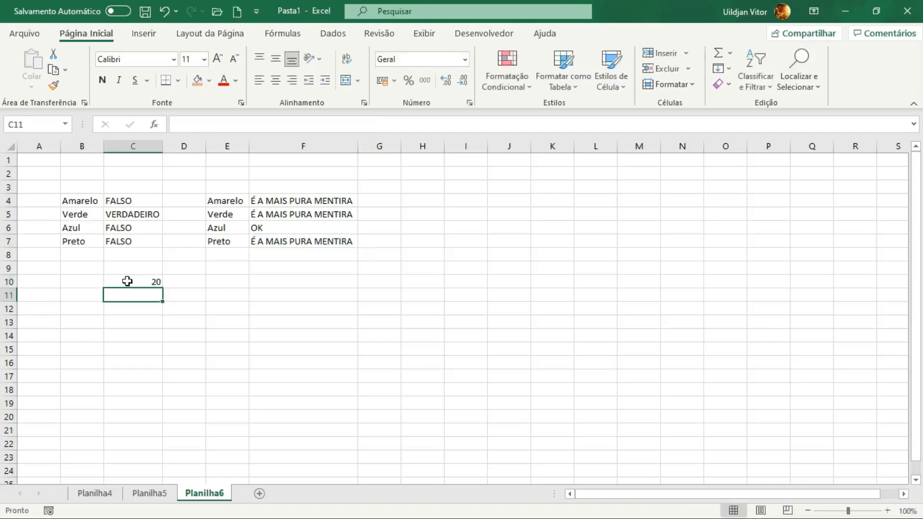
pyautogui.write('6')
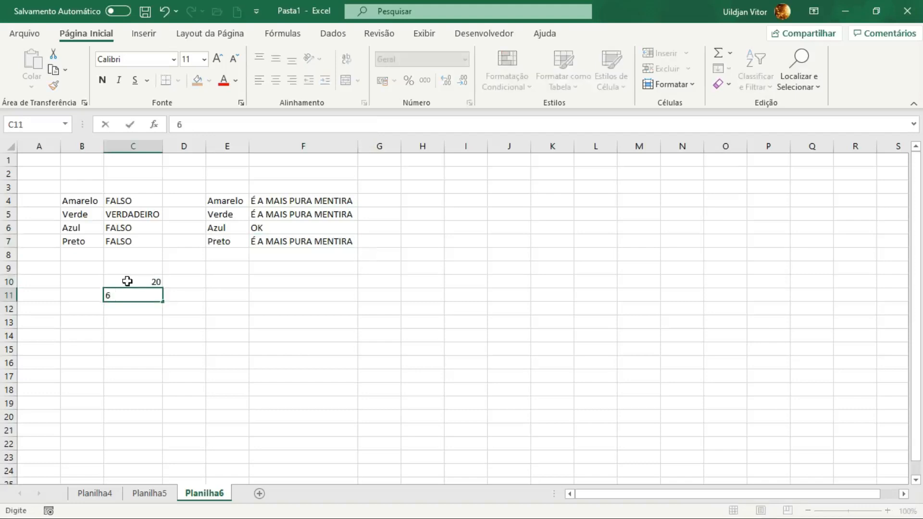
pyautogui.write('0')
pyautogui.press('Return')
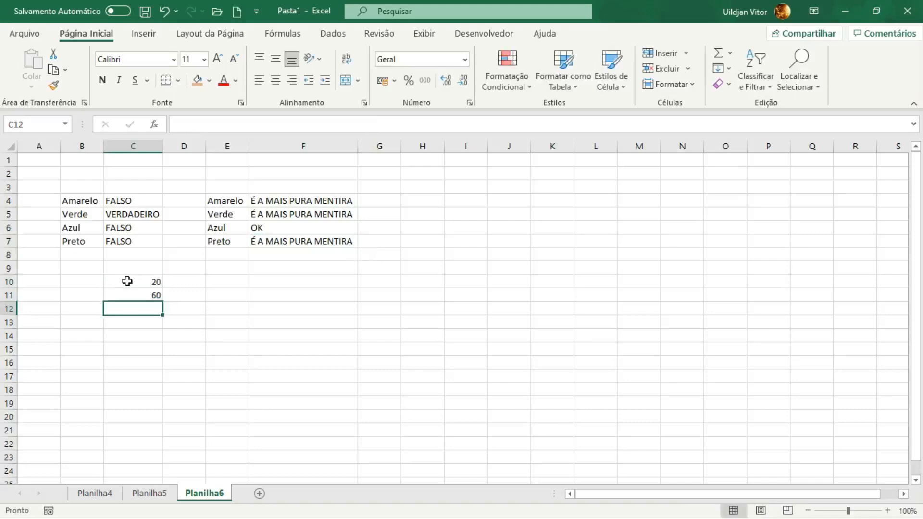
pyautogui.write('10')
pyautogui.press('Return')
pyautogui.write('12')
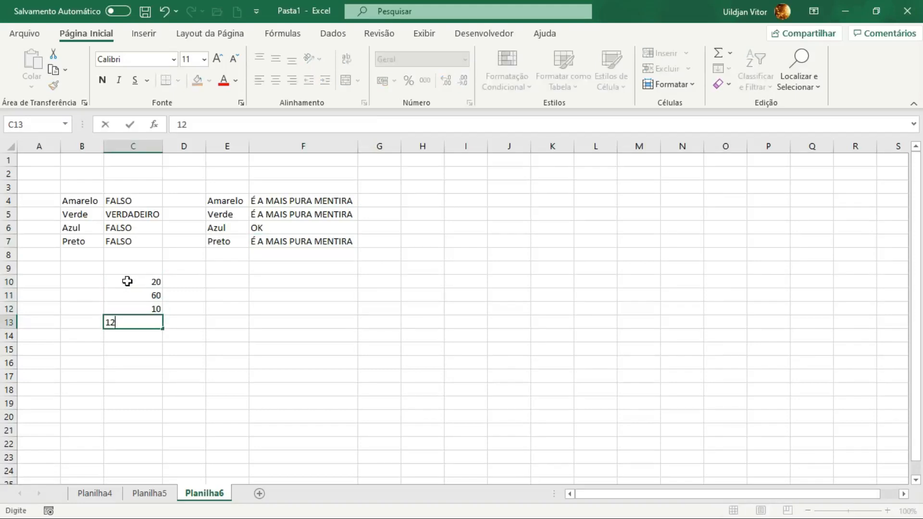
pyautogui.press('Return')
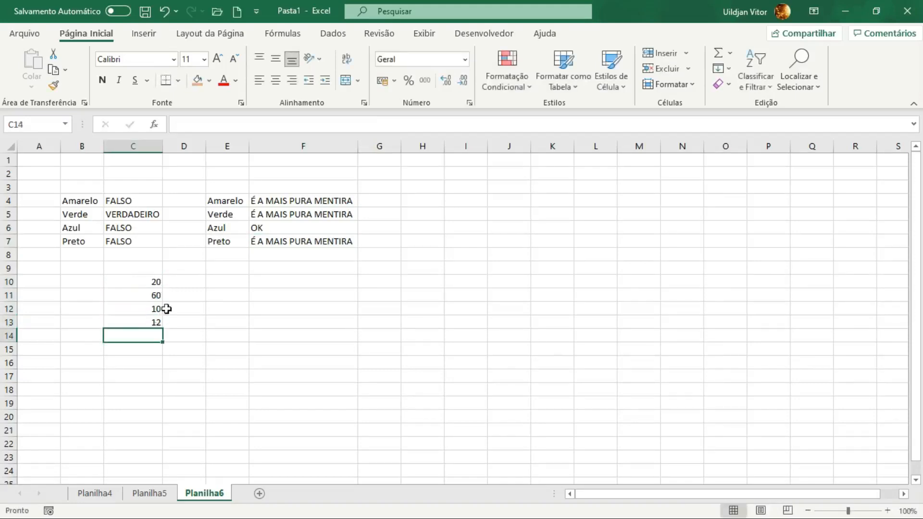
# Begin an SE formula in cell D10 with the logical test C10>30
pyautogui.click(182, 282)
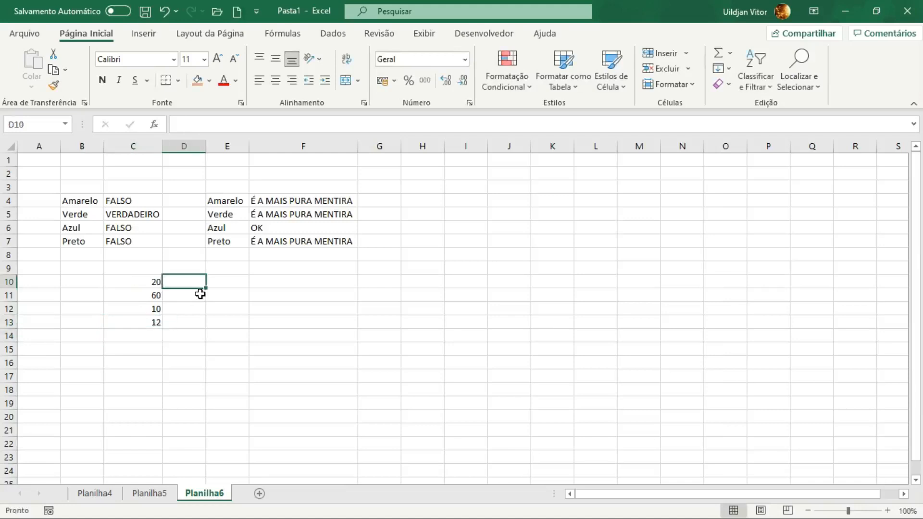
pyautogui.write('=SE')
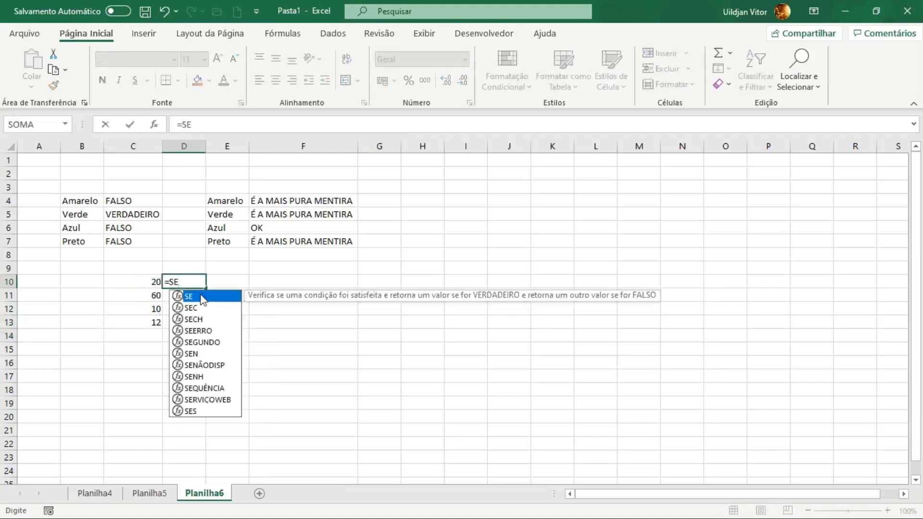
pyautogui.doubleClick(204, 297)
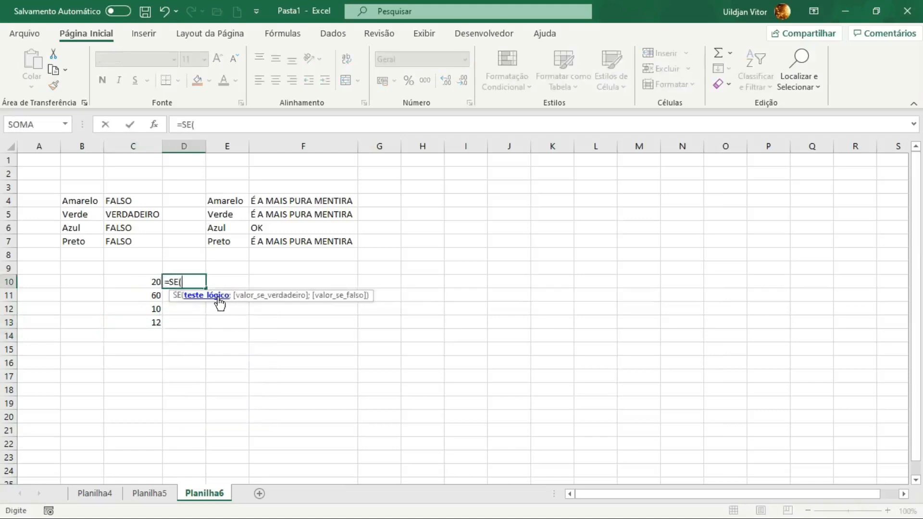
pyautogui.click(150, 281)
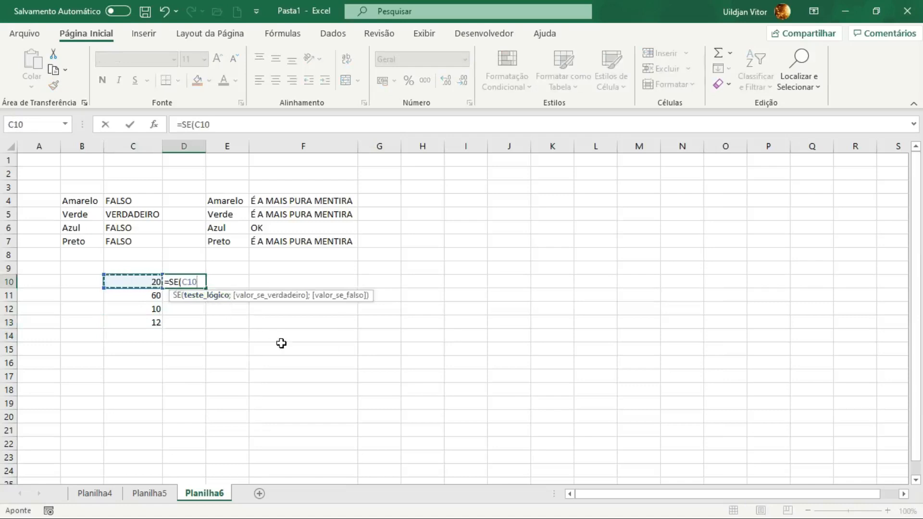
pyautogui.write('>')
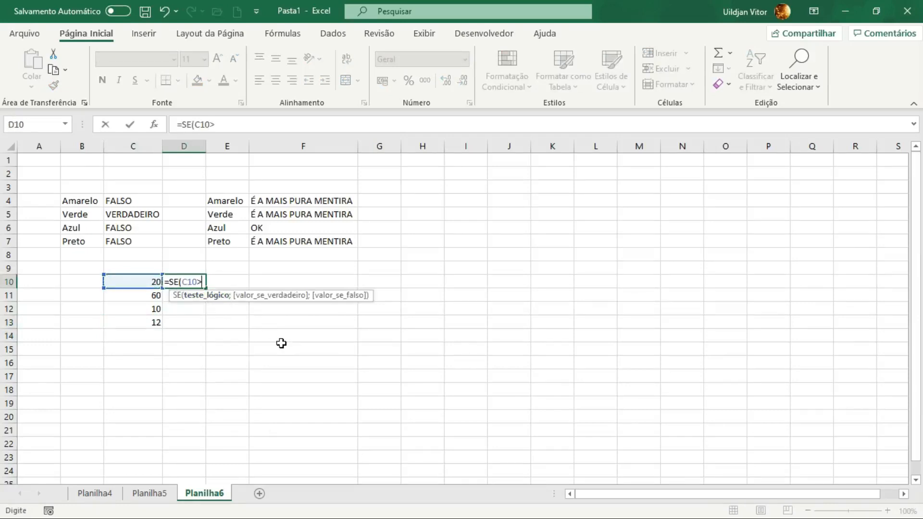
pyautogui.write('30;')
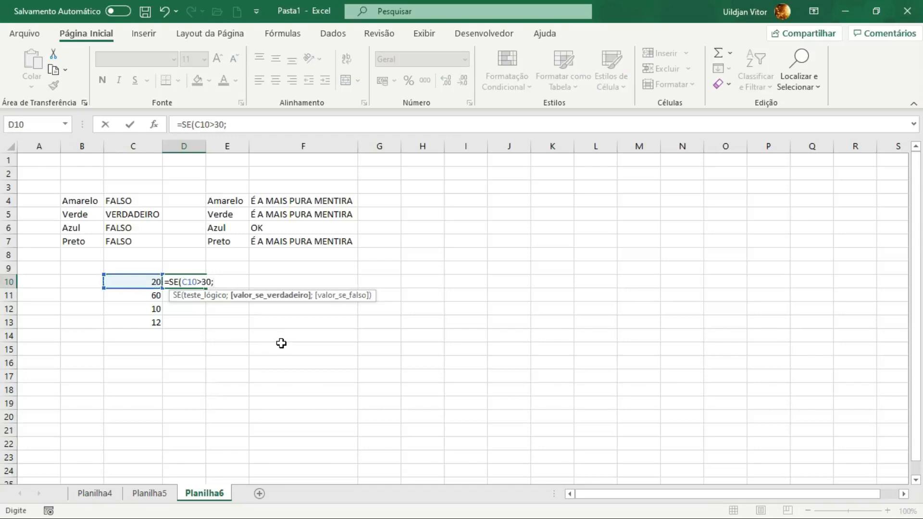
# Complete the D10 formula with C10+10 as the value if true and C10-10 as the value if false, and enter it
pyautogui.write('C')
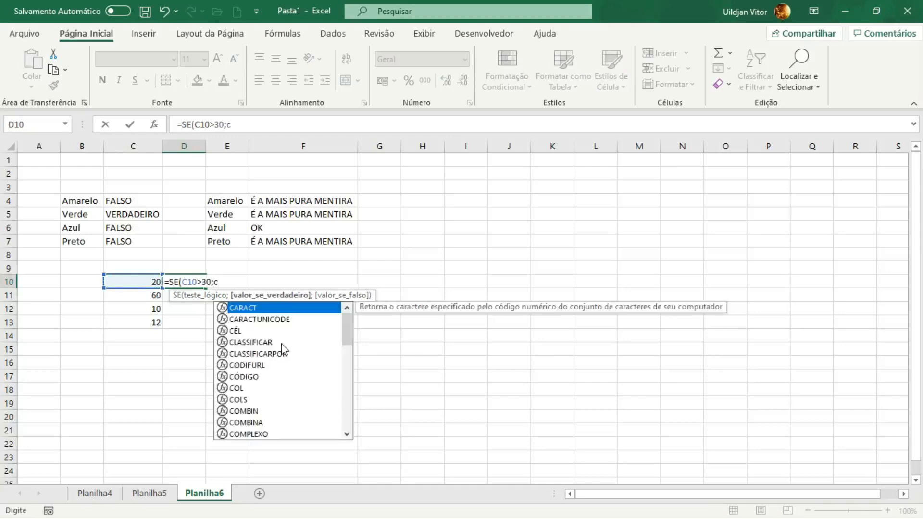
pyautogui.press('BackSpace')
pyautogui.write('C1')
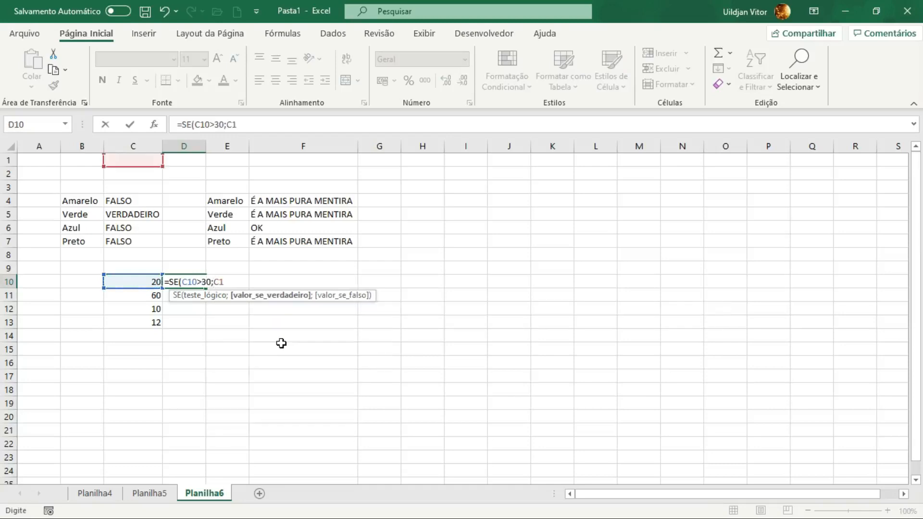
pyautogui.write('0')
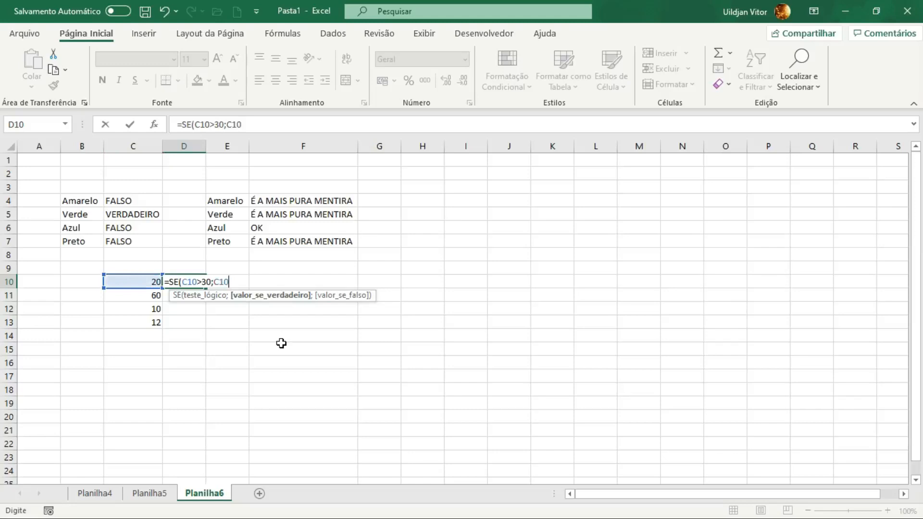
pyautogui.write('+10;')
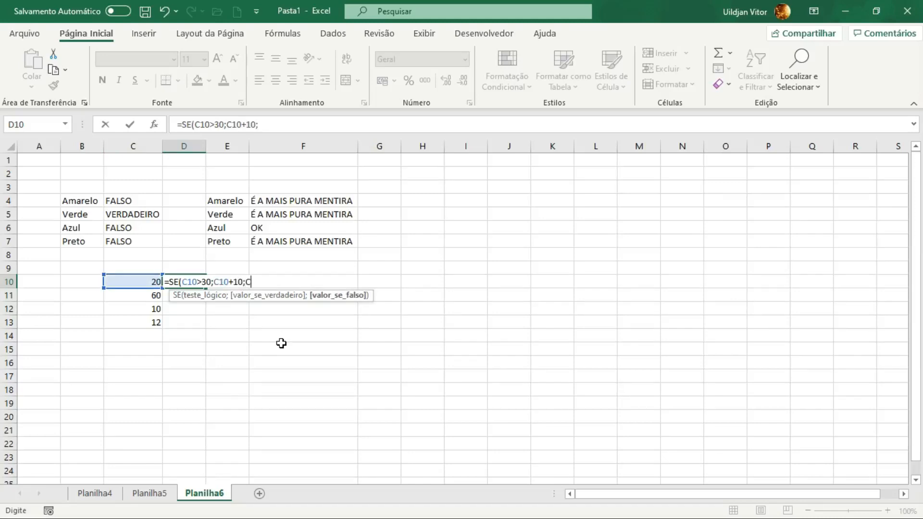
pyautogui.write('C10-')
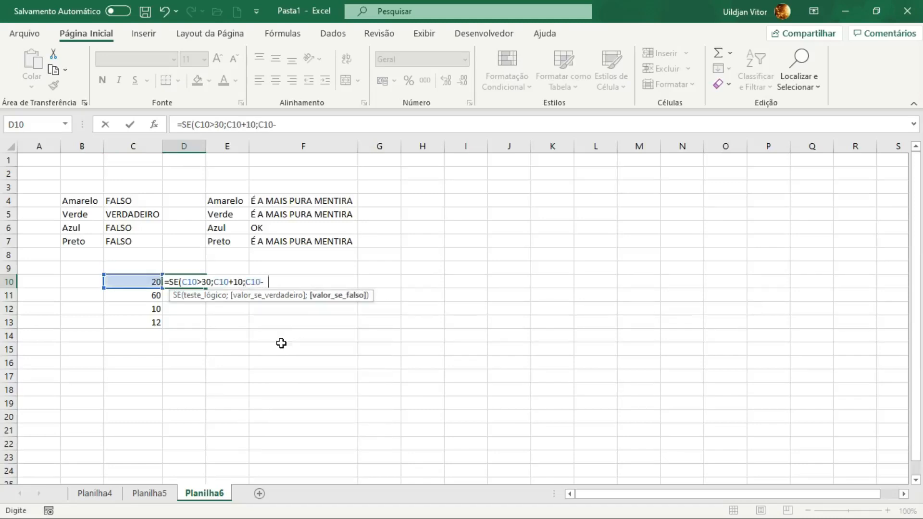
pyautogui.write('10')
pyautogui.press('Return')
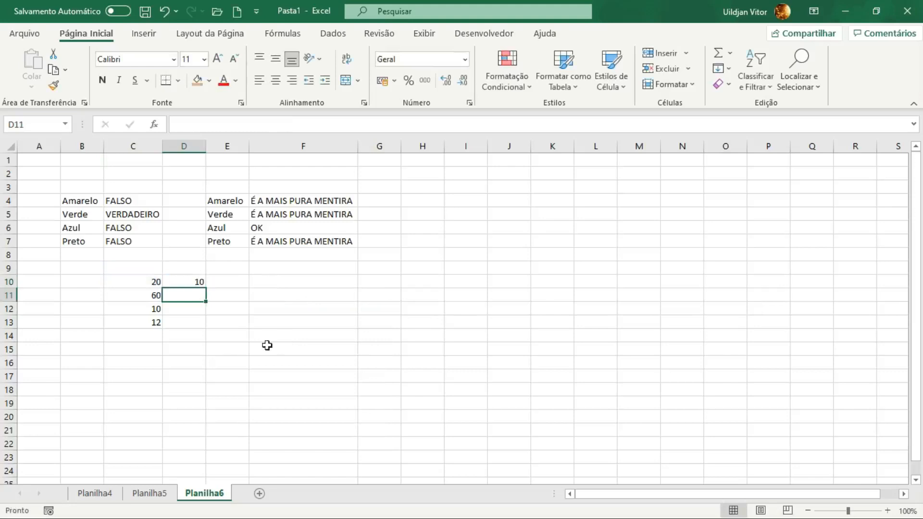
# Fill the SE formula from D10 down through D13 and compare the row 11 result with its source number
pyautogui.click(183, 280)
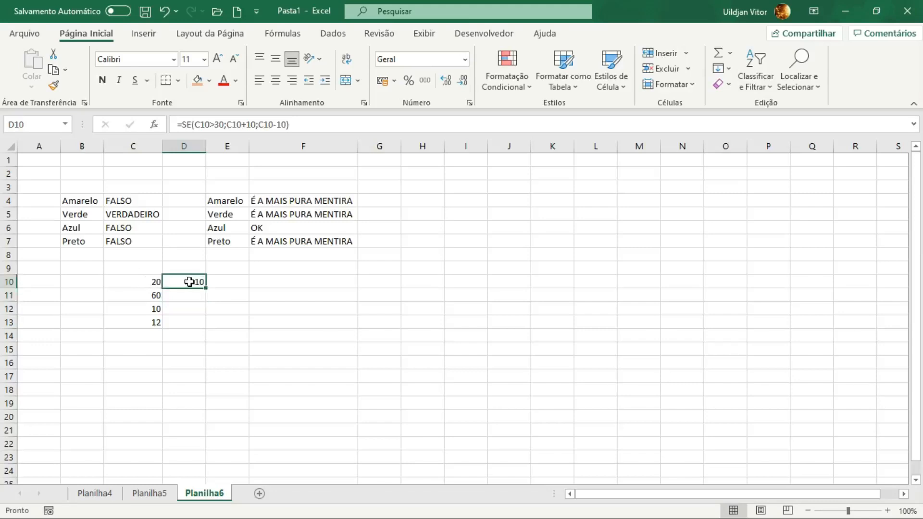
pyautogui.moveTo(206, 288); pyautogui.dragTo(207, 325)
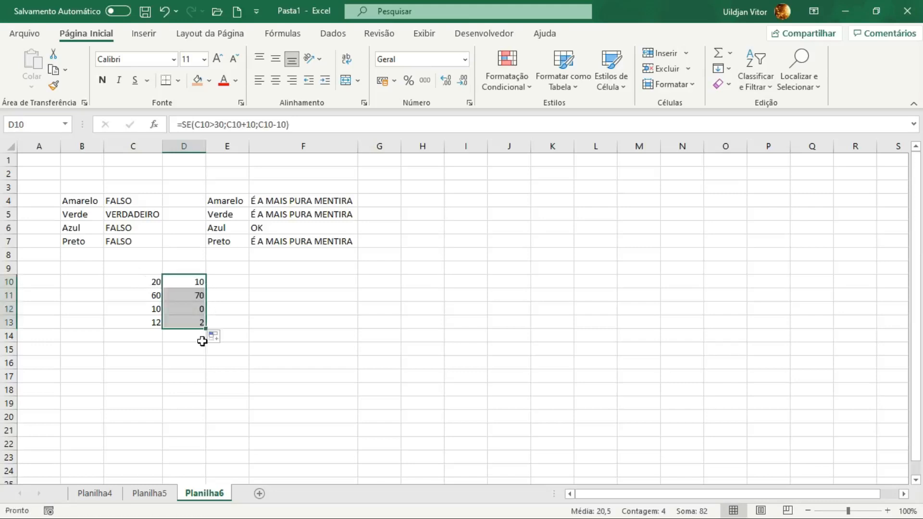
pyautogui.click(153, 298)
pyautogui.click(173, 295)
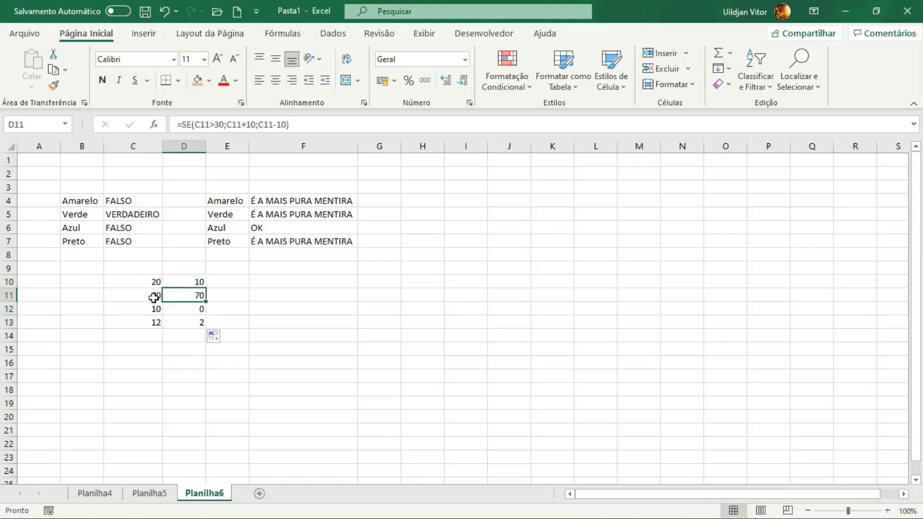
pyautogui.click(153, 297)
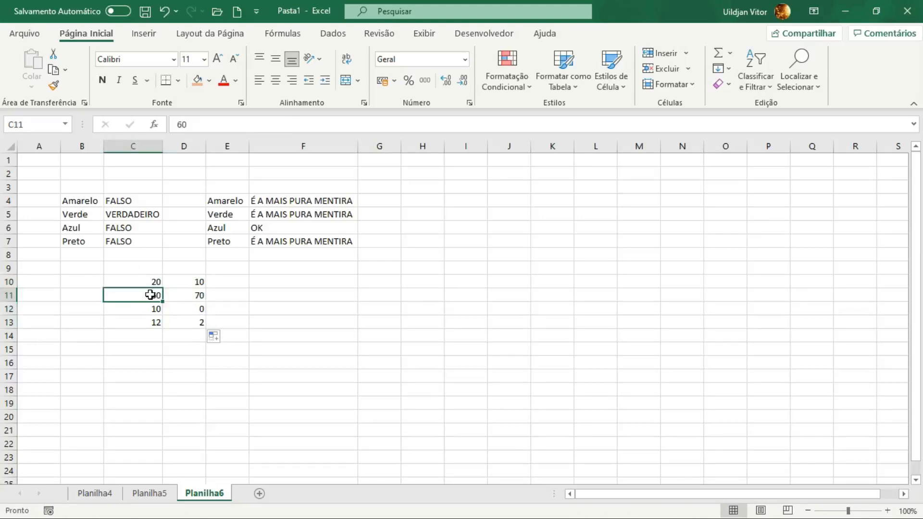
pyautogui.click(194, 295)
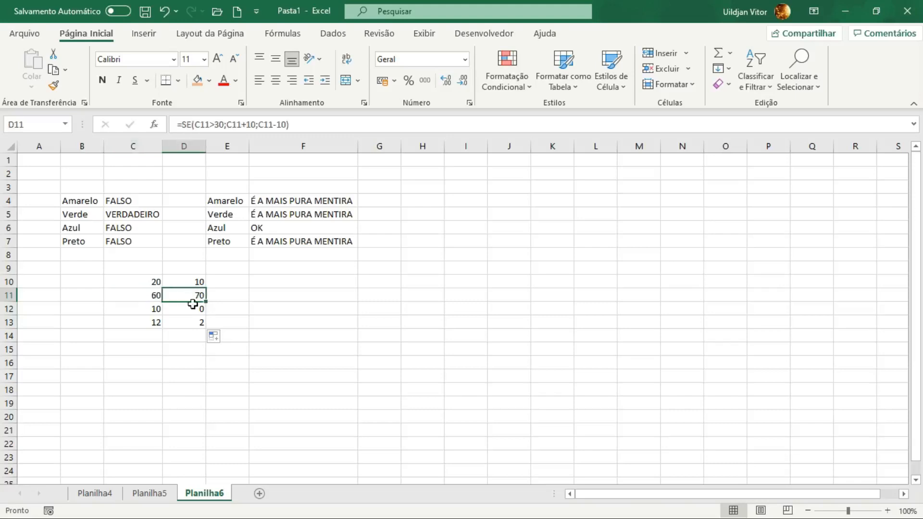
pyautogui.click(154, 296)
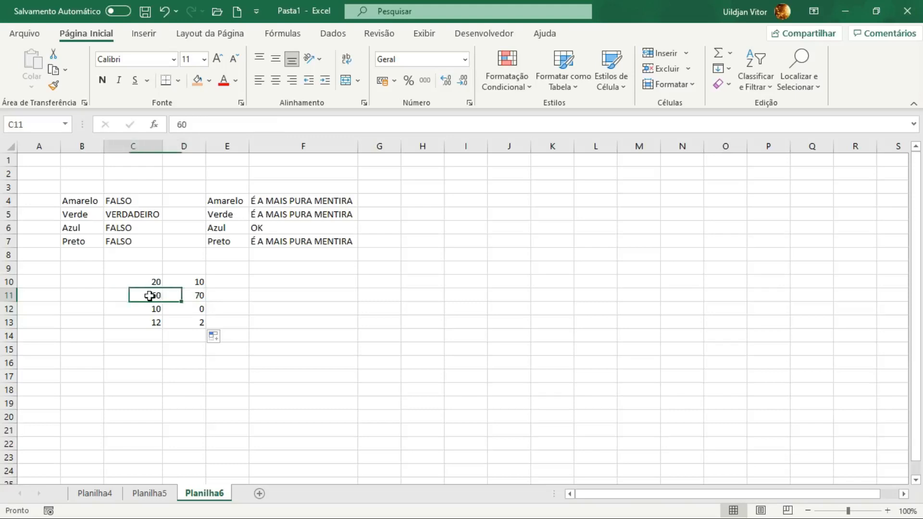
# Compare the SE results in rows 12 and 13 with their source numbers and review the results in D10:D13
pyautogui.click(181, 308)
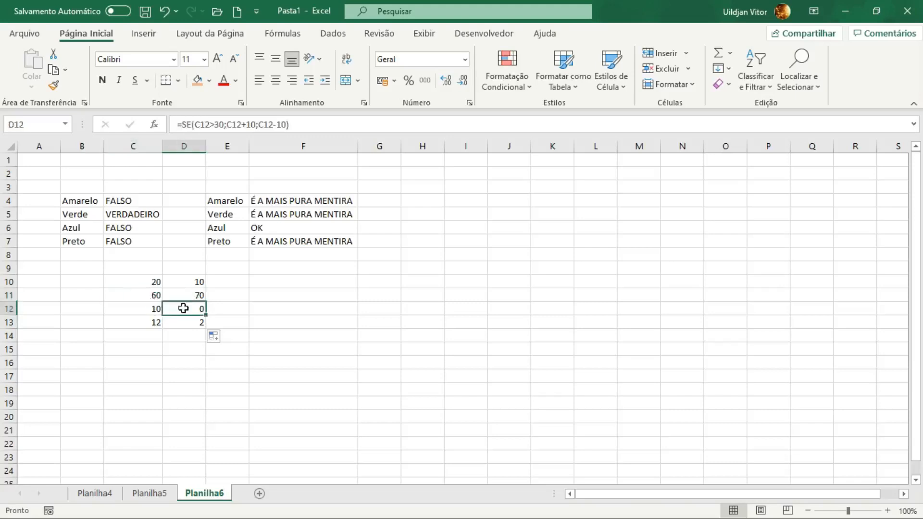
pyautogui.click(151, 323)
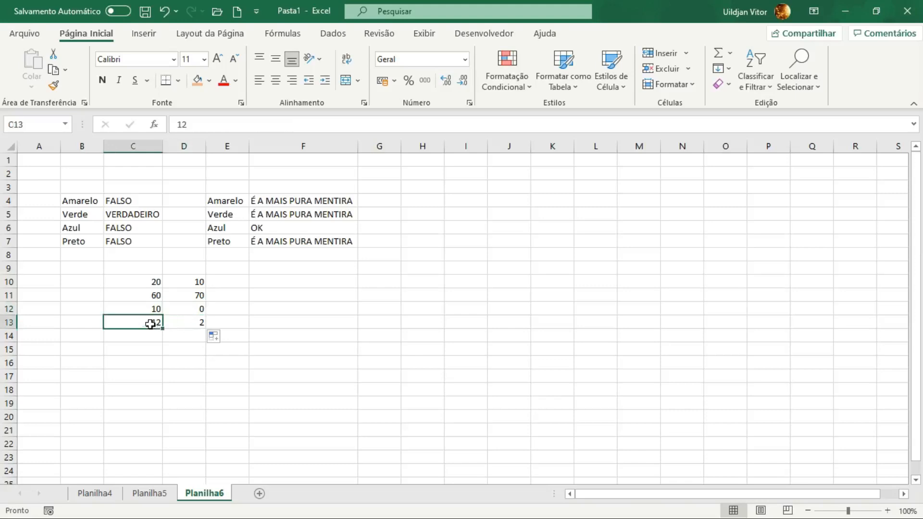
pyautogui.click(191, 324)
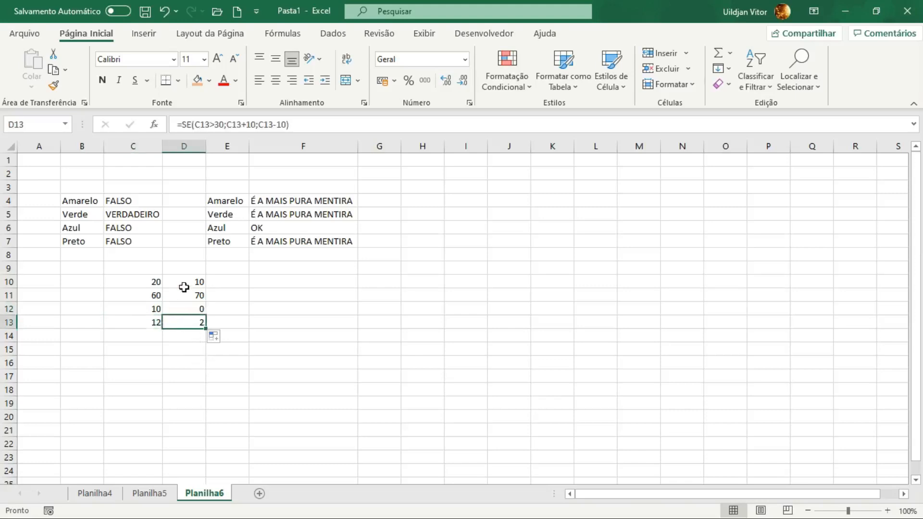
pyautogui.moveTo(183, 285); pyautogui.dragTo(182, 319)
pyautogui.click(254, 307)
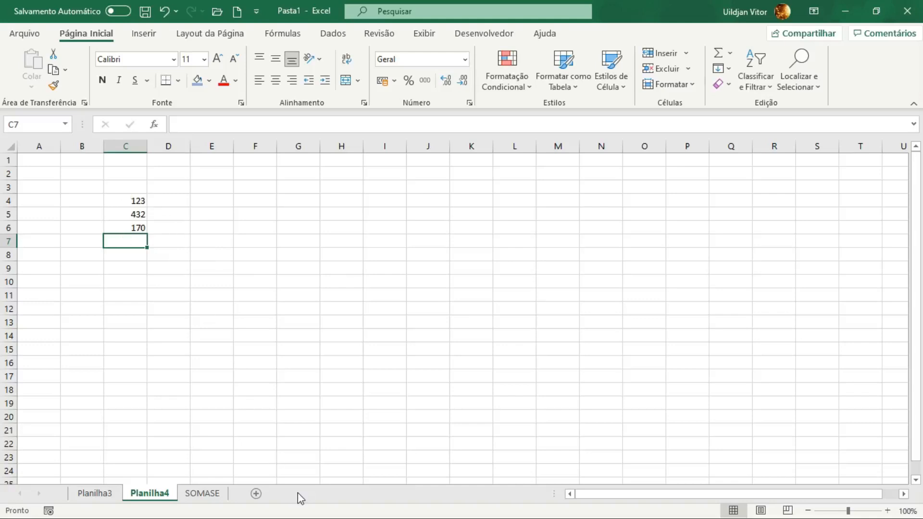
# Begin a formula in cell C7 on Planilha4 with the accented function name start =MÉD
pyautogui.write('=')
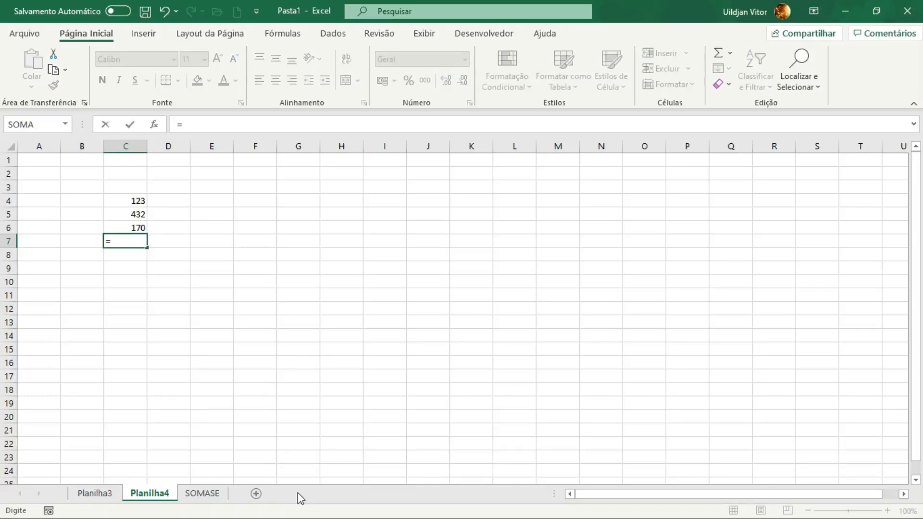
pyautogui.write('M')
pyautogui.press('Escape')
pyautogui.write('ÉD')
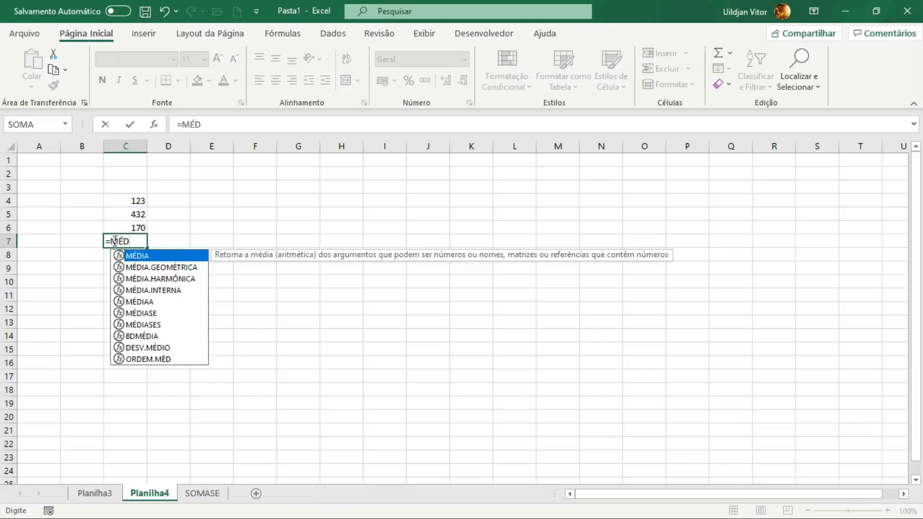
# Try the unaccented function name MED in the C7 formula and restore the accented spelling MÉD
pyautogui.press('BackSpace')
pyautogui.press('BackSpace')
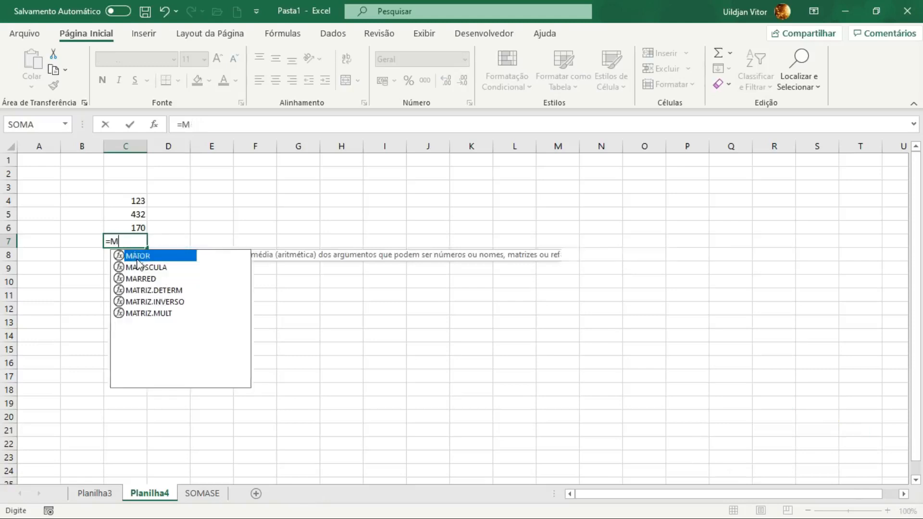
pyautogui.write('ED')
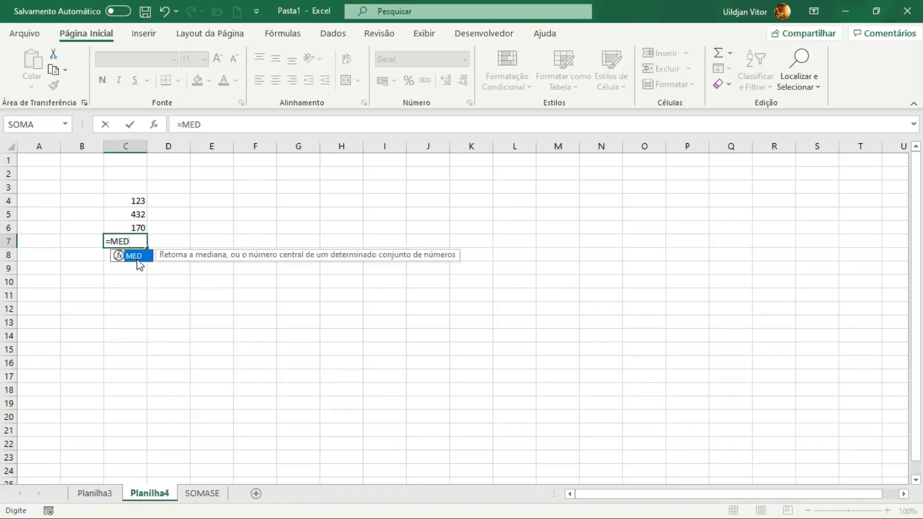
pyautogui.press('BackSpace')
pyautogui.press('BackSpace')
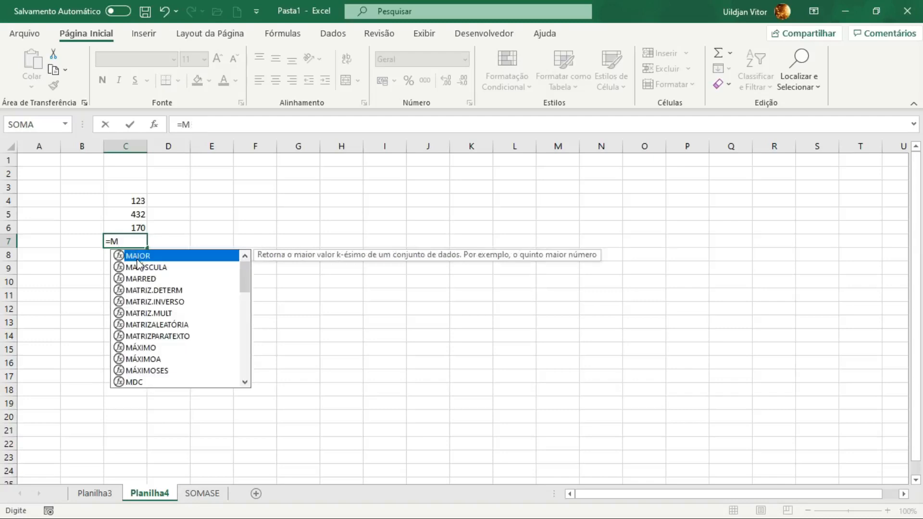
pyautogui.press('Escape')
pyautogui.write('É')
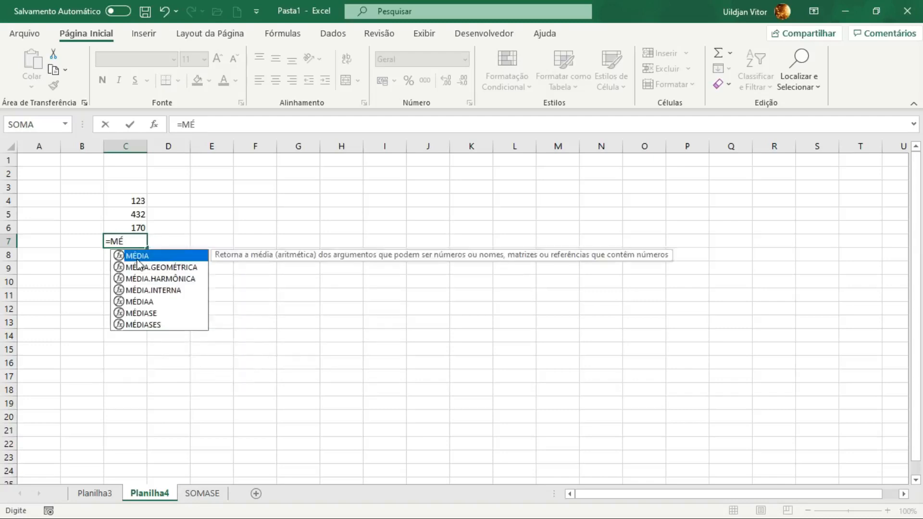
pyautogui.write('D')
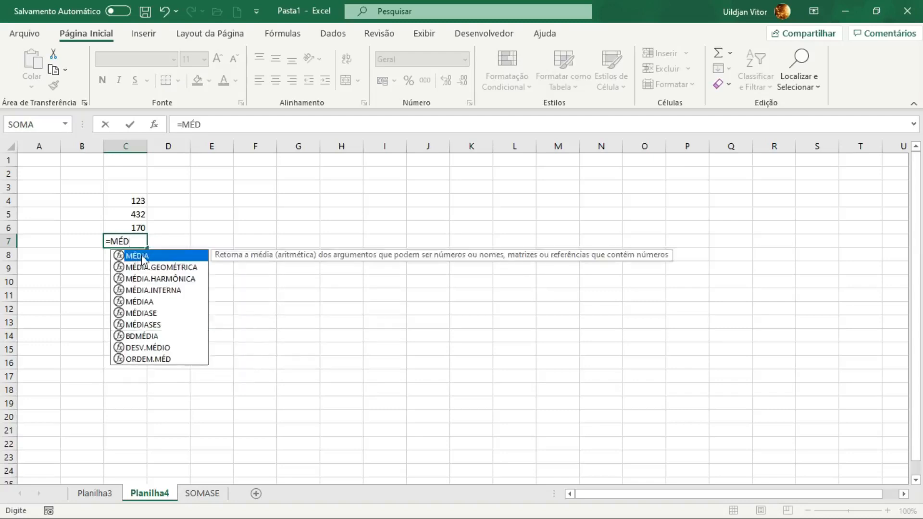
# Complete the C7 formula as MÉDIA over the range C4:C6 and enter it
pyautogui.doubleClick(143, 255)
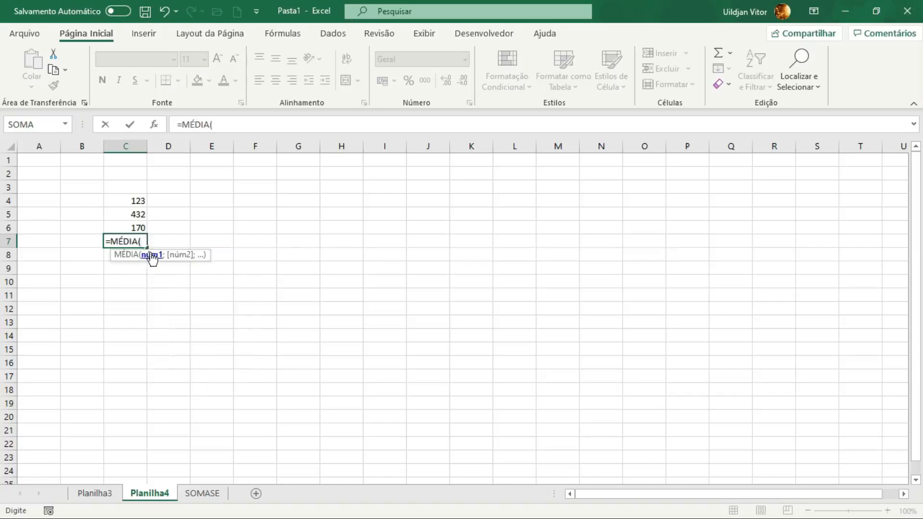
pyautogui.click(127, 206)
pyautogui.moveTo(126, 206); pyautogui.dragTo(126, 223)
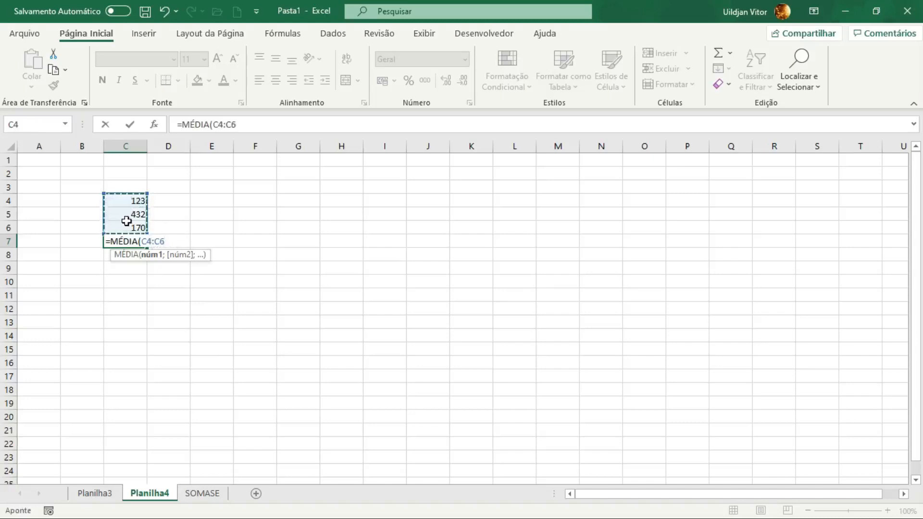
pyautogui.write(')')
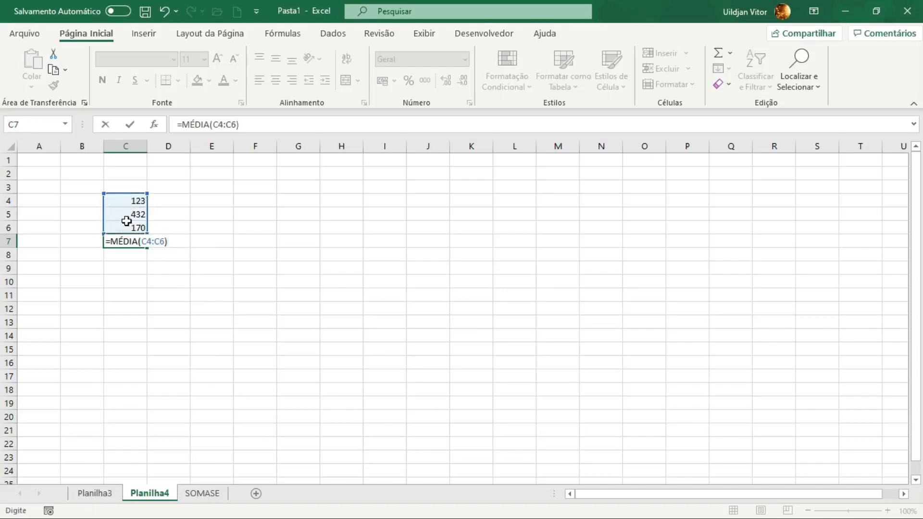
pyautogui.press('Return')
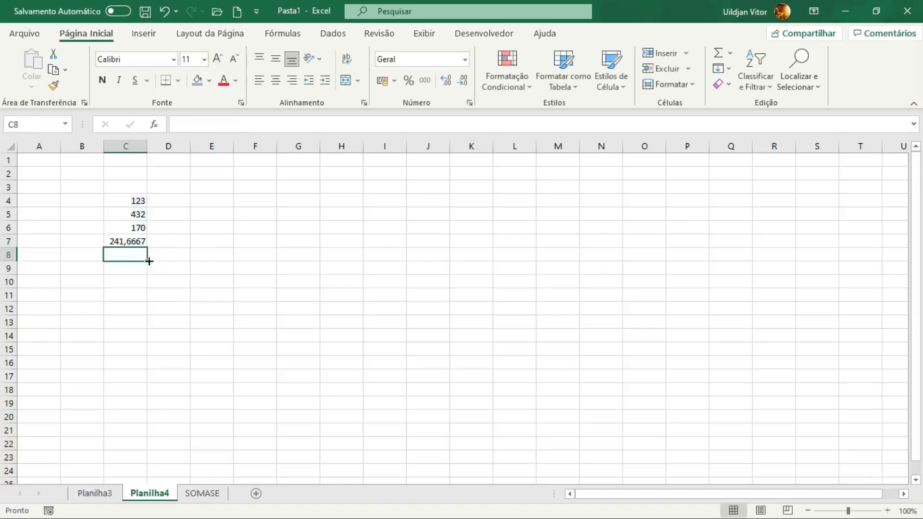
# Reduce the average in cell C7 to two decimal places
pyautogui.click(134, 240)
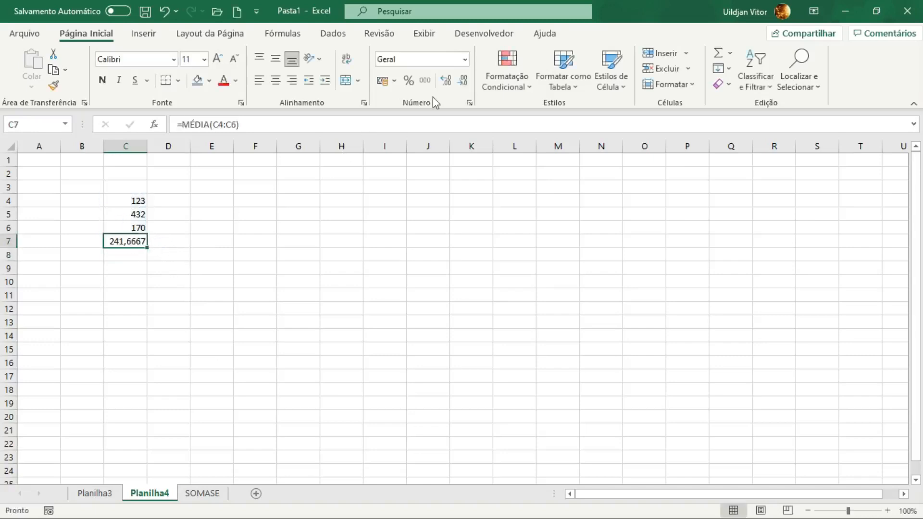
pyautogui.click(461, 83)
pyautogui.click(460, 83)
# Enter the formula =123+432+170 in cell E7 to add the three numbers manually
pyautogui.click(210, 242)
pyautogui.write('=')
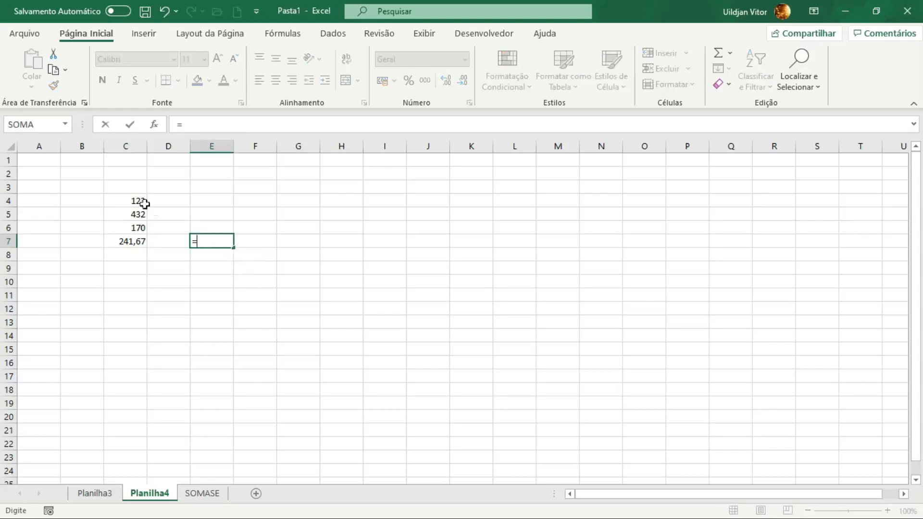
pyautogui.write('123+432')
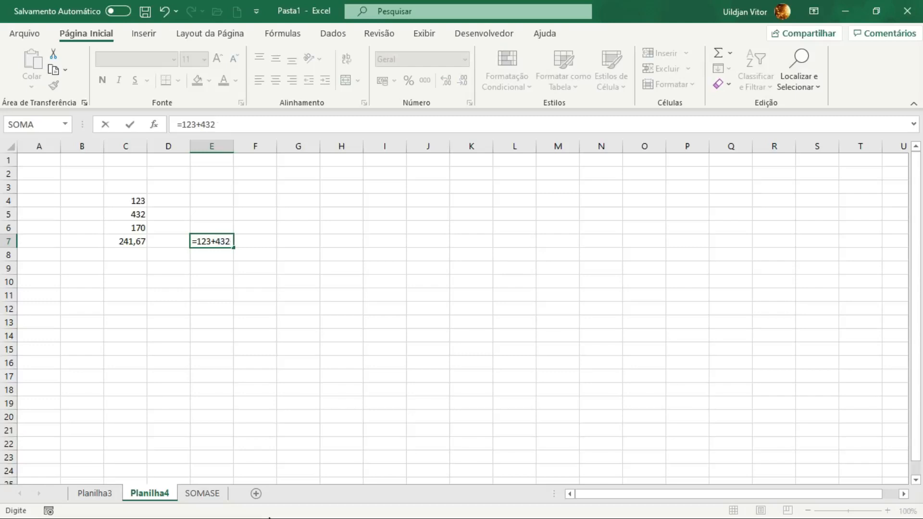
pyautogui.write('+170')
pyautogui.press('Return')
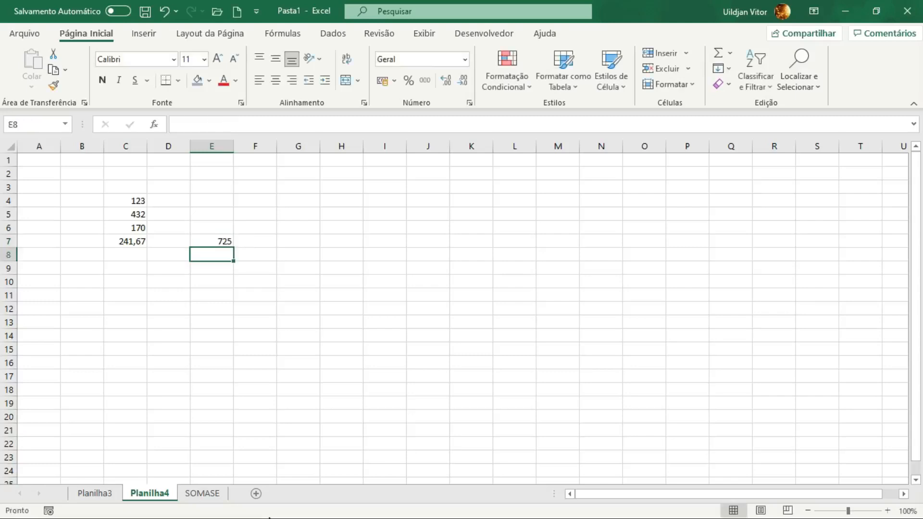
pyautogui.click(214, 240)
pyautogui.click(261, 239)
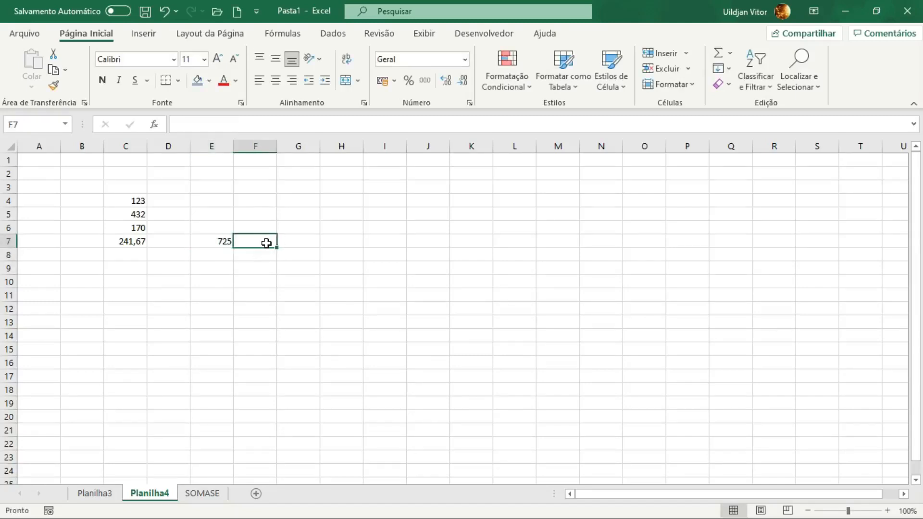
pyautogui.click(215, 241)
pyautogui.click(252, 243)
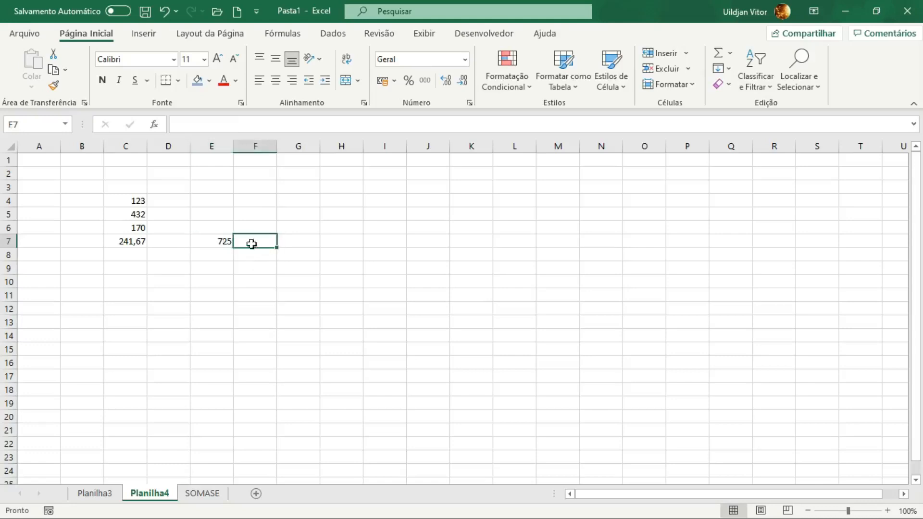
pyautogui.click(217, 241)
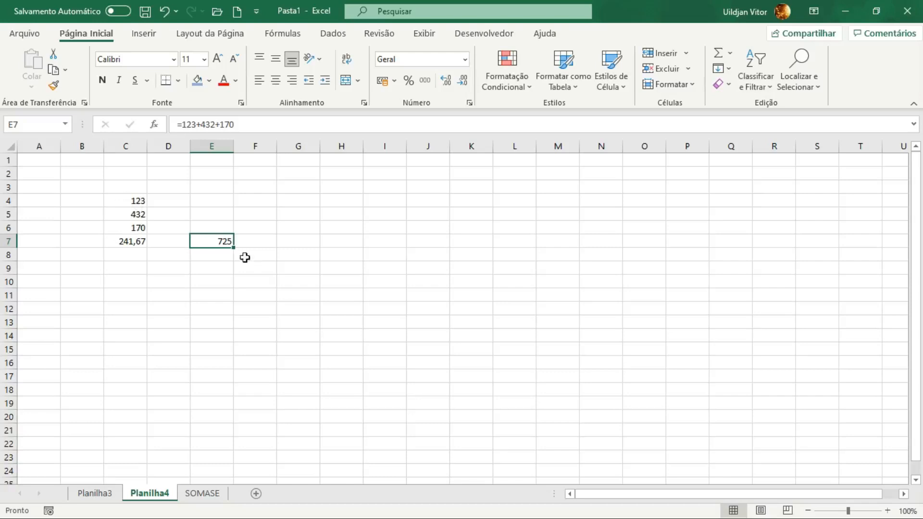
# Enter the formula =E7/3 in cell F7 to calculate the average manually
pyautogui.click(245, 240)
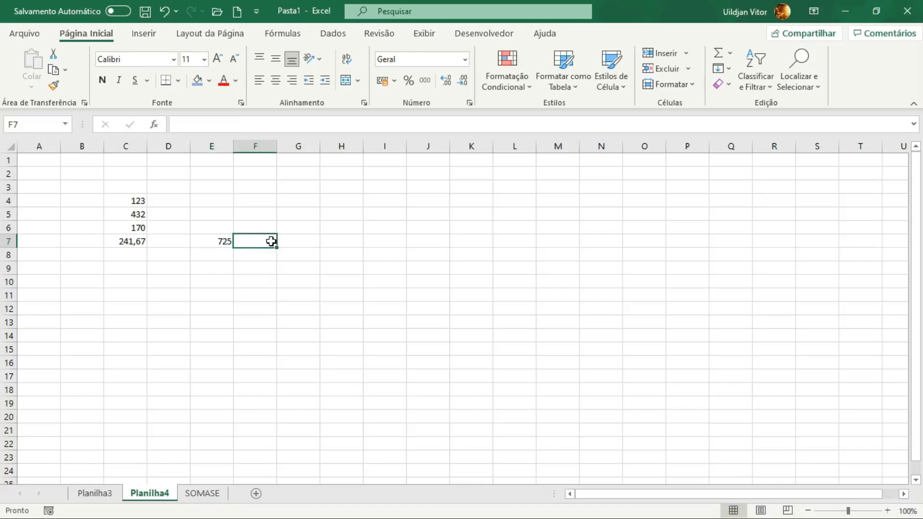
pyautogui.write('=')
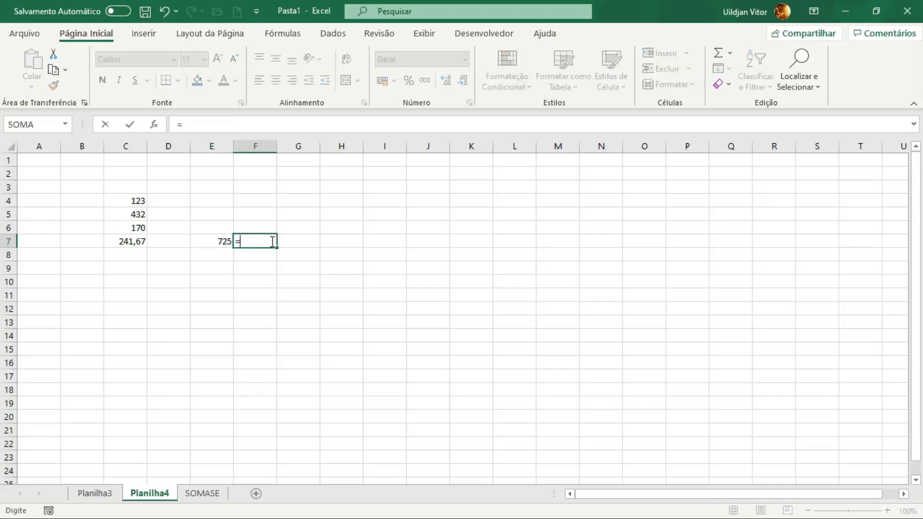
pyautogui.click(223, 241)
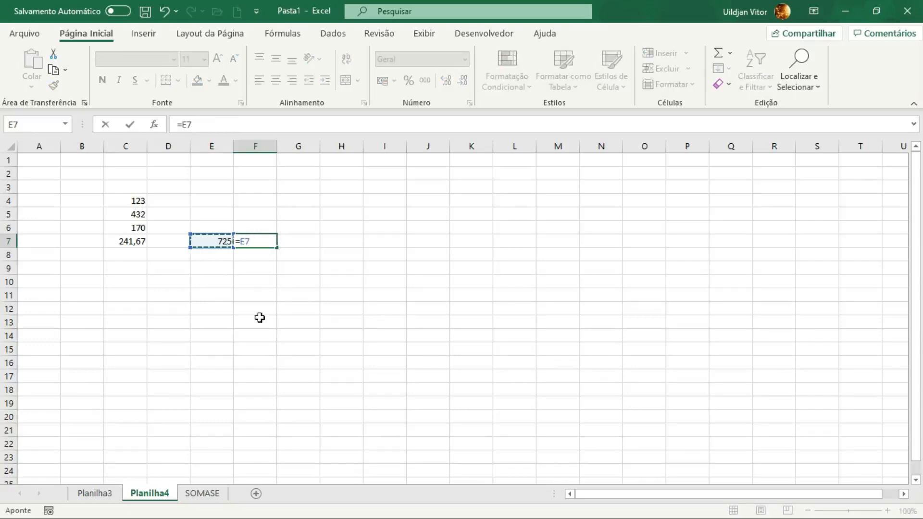
pyautogui.write('/3')
pyautogui.press('Return')
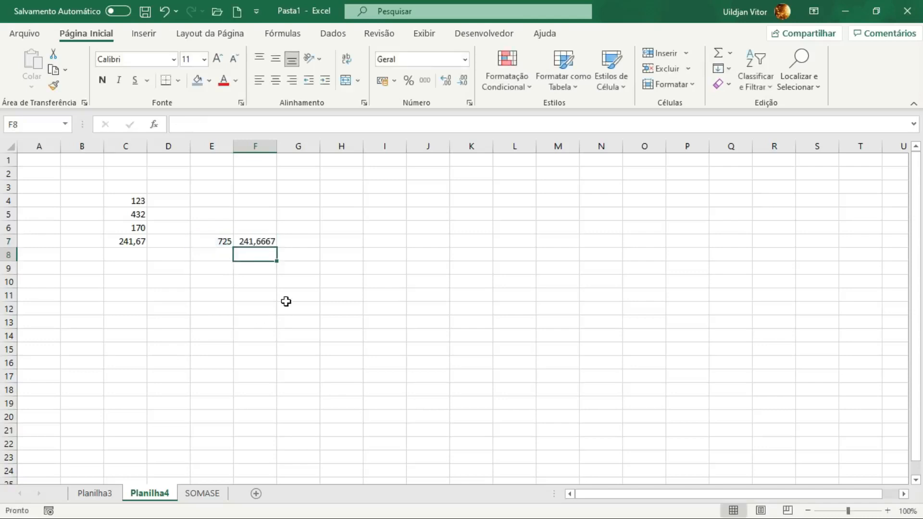
# Reduce the manually calculated average in cell F7 to two decimal places
pyautogui.click(254, 242)
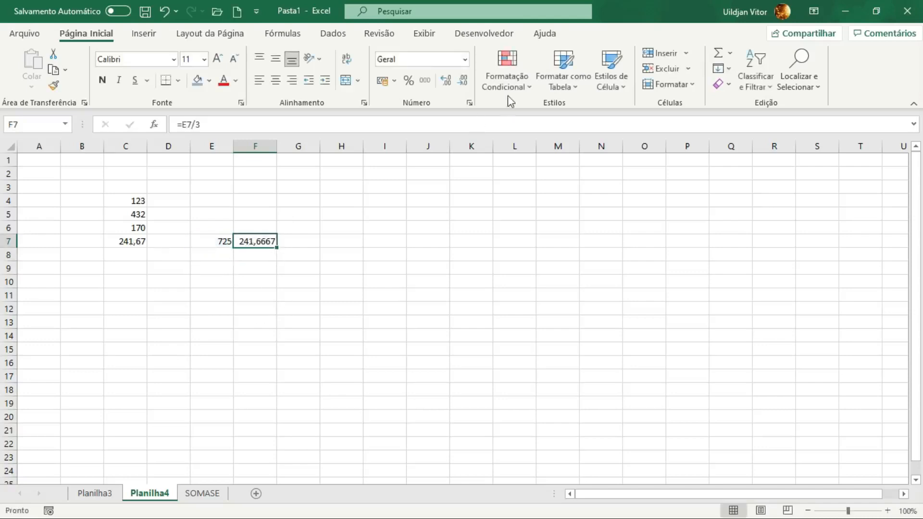
pyautogui.click(464, 82)
pyautogui.click(464, 82)
# Review the MÉDIA formula in C7, its source numbers in C4:C6 and the manual sum in E7
pyautogui.click(125, 242)
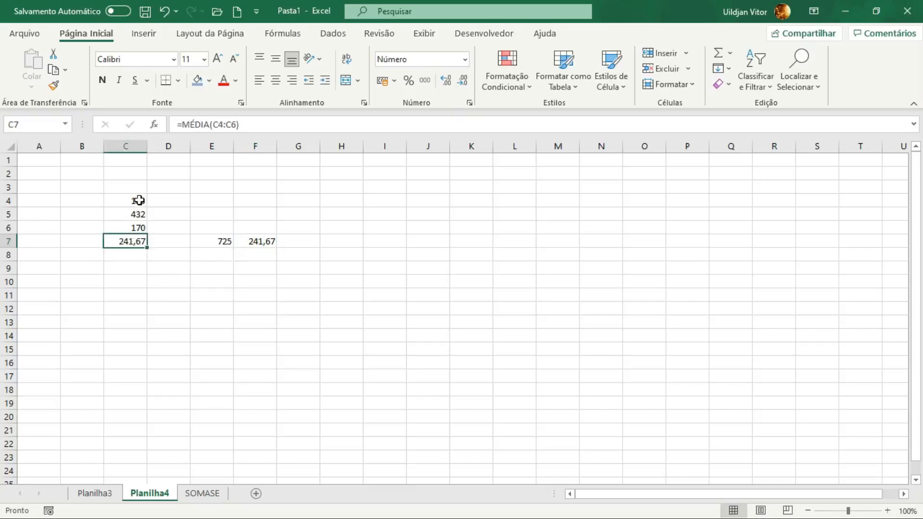
pyautogui.moveTo(138, 201); pyautogui.dragTo(137, 227)
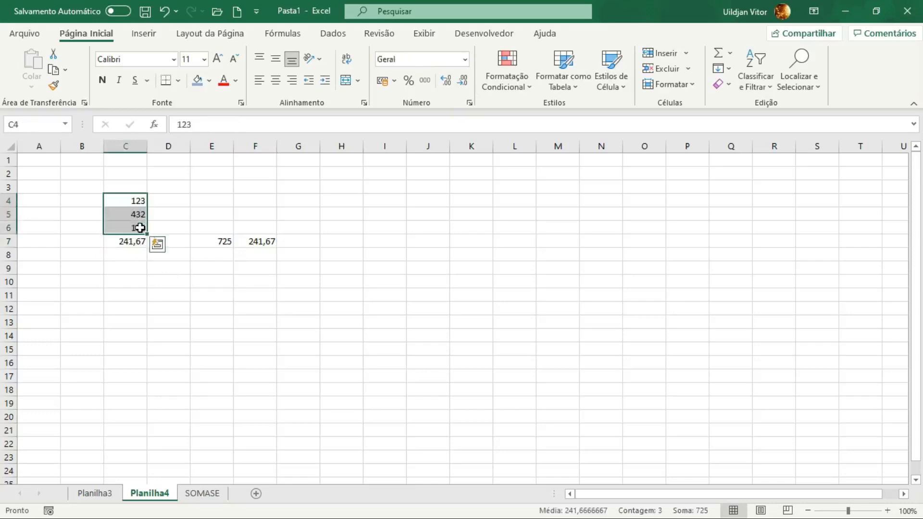
pyautogui.click(205, 245)
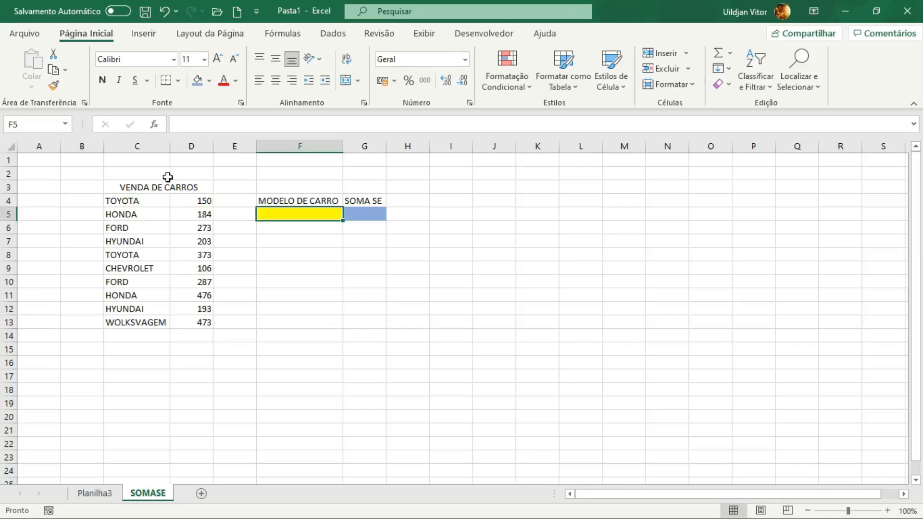
# Start a SOMASE formula in cell G5 with the car models in C4:C13 as the criteria range
pyautogui.click(117, 184)
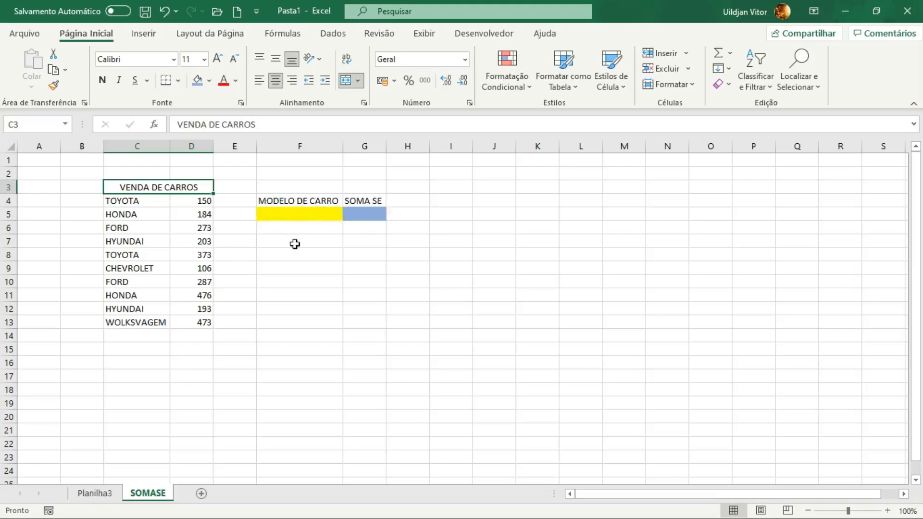
pyautogui.click(292, 215)
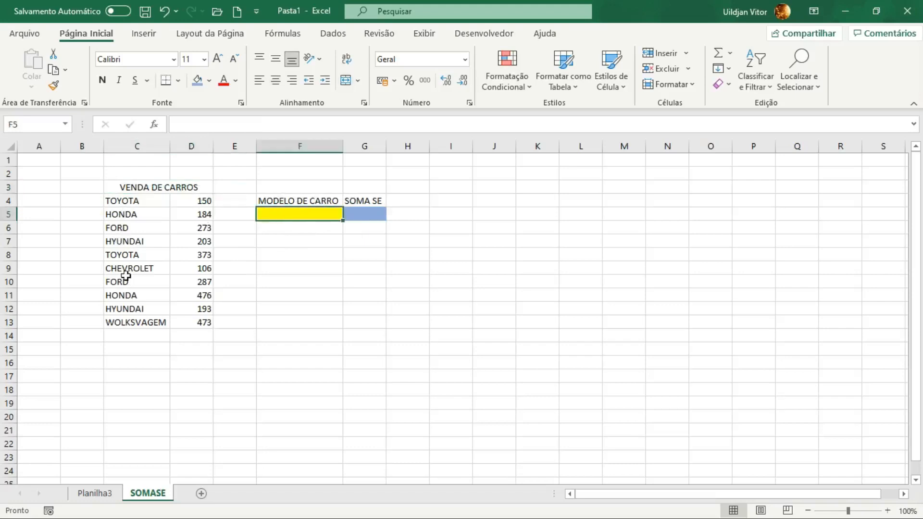
pyautogui.click(364, 214)
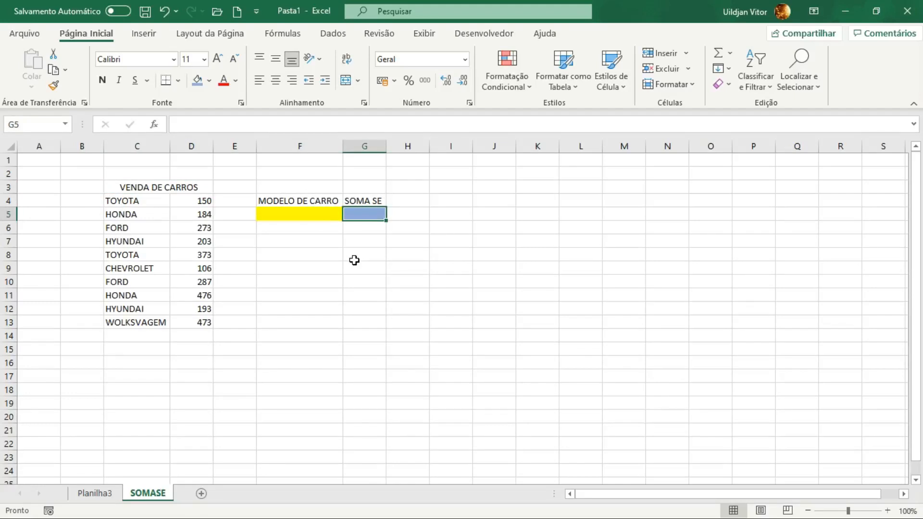
pyautogui.write('=')
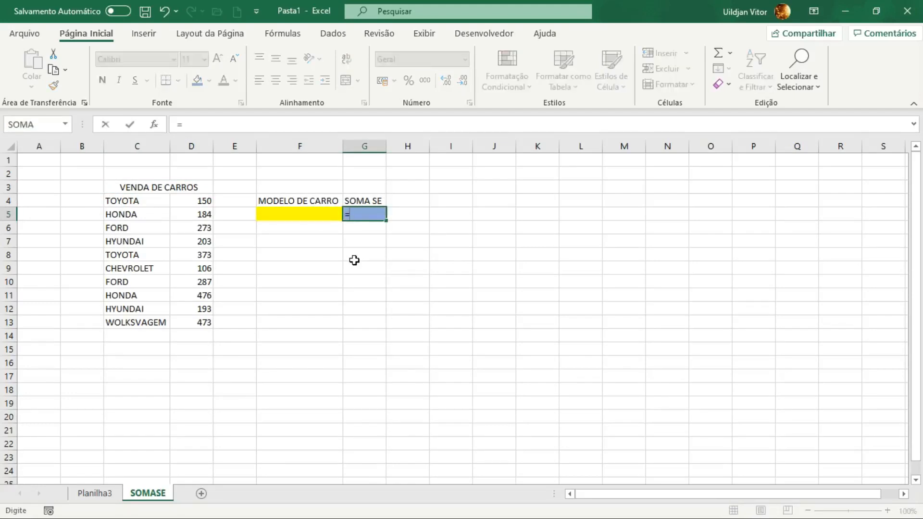
pyautogui.write('SON')
pyautogui.press('BackSpace')
pyautogui.write('M')
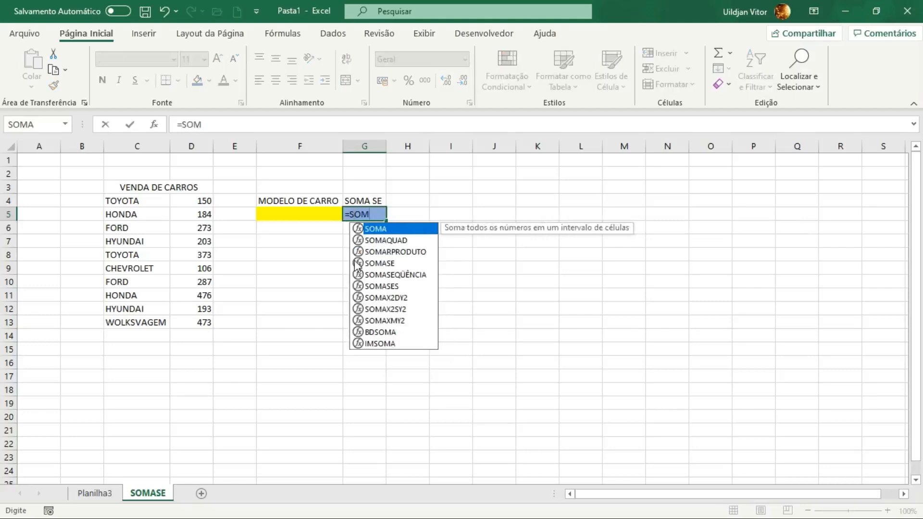
pyautogui.write('ASE')
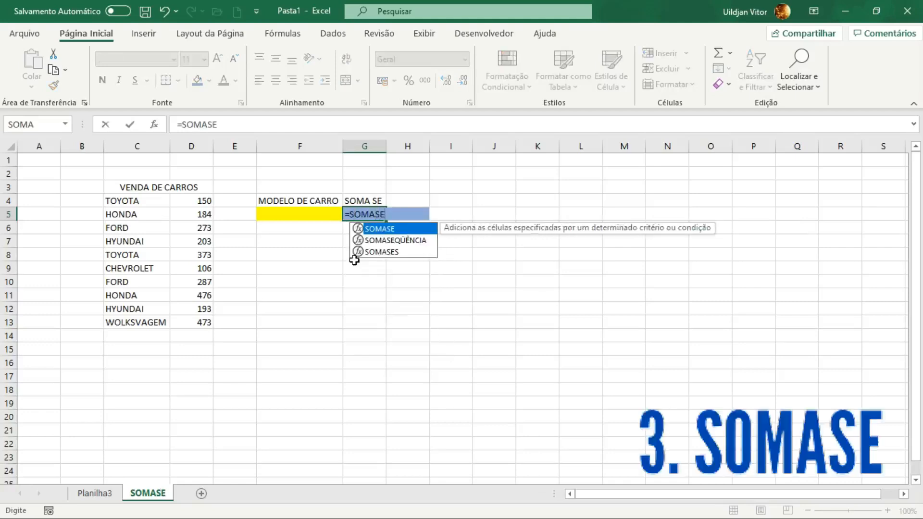
pyautogui.doubleClick(380, 230)
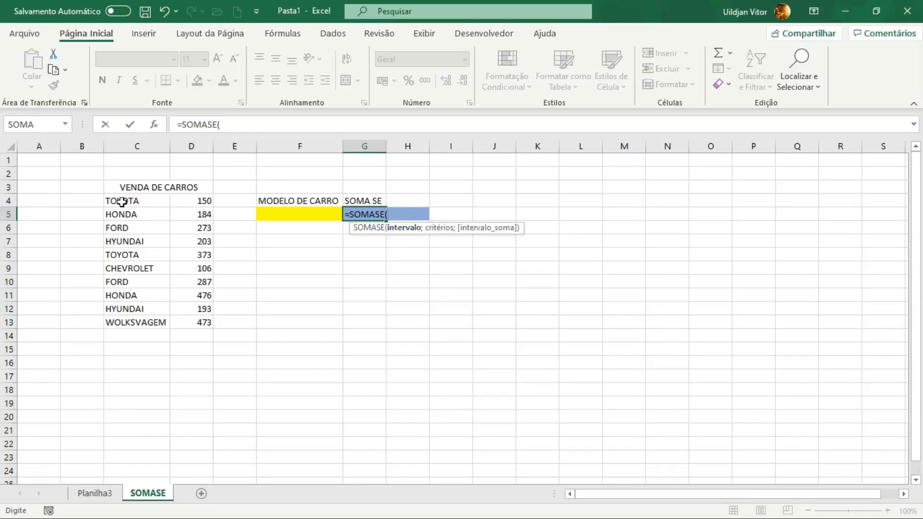
pyautogui.moveTo(128, 201); pyautogui.dragTo(125, 215)
pyautogui.moveTo(124, 255); pyautogui.dragTo(124, 293)
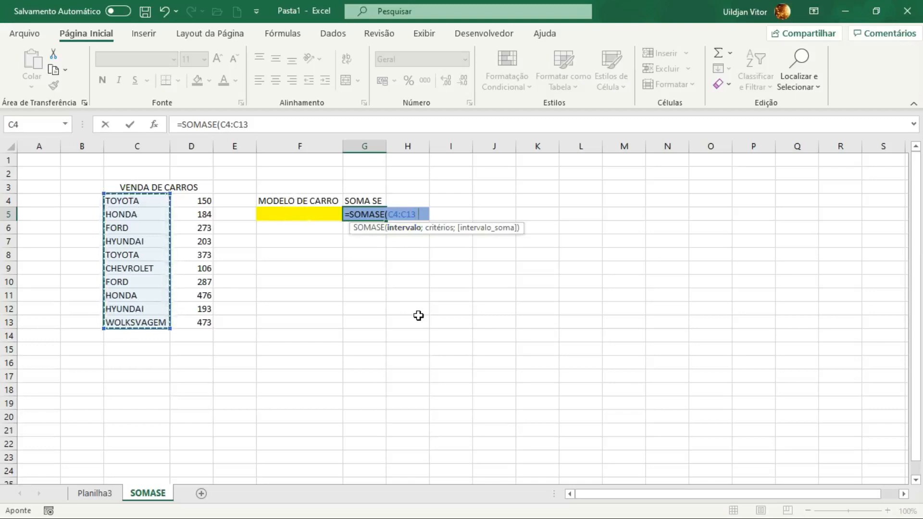
# Complete the SOMASE formula in G5 with F5 as the criterion and D4:D13 as the sum range
pyautogui.write(';')
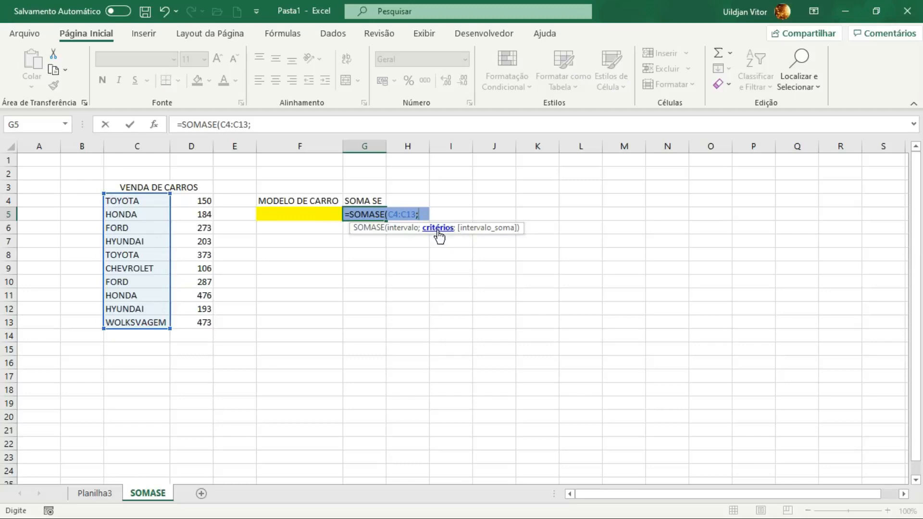
pyautogui.click(289, 212)
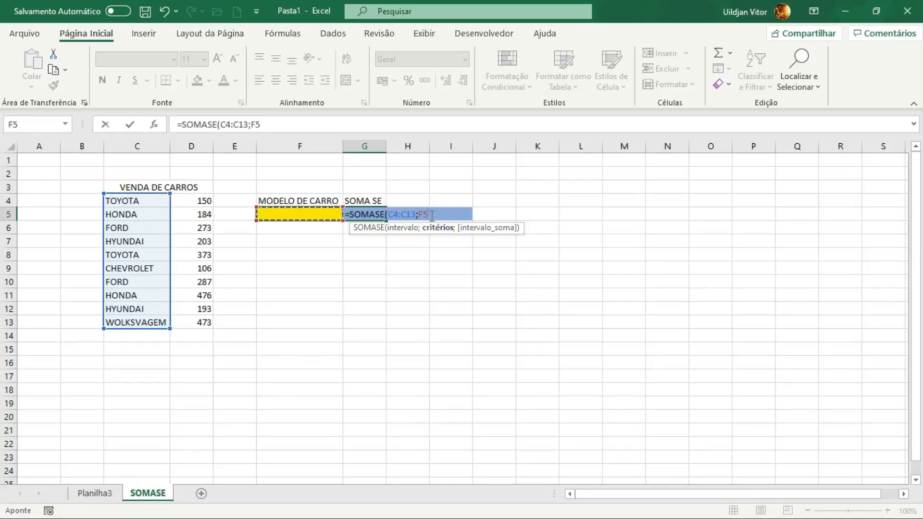
pyautogui.write(';')
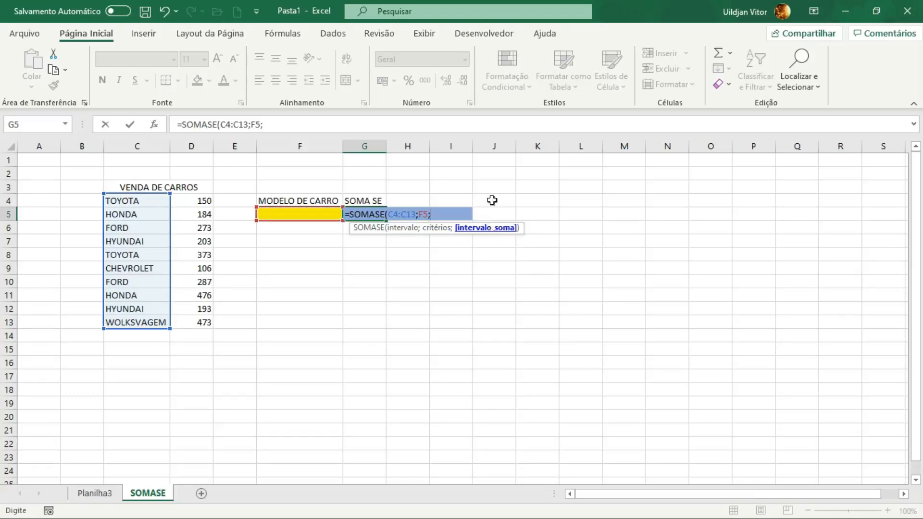
pyautogui.moveTo(192, 202); pyautogui.dragTo(193, 322)
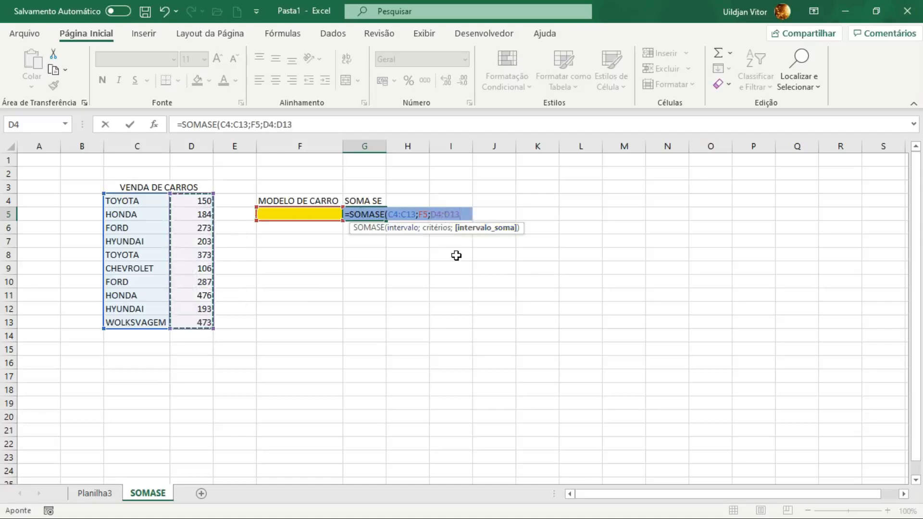
pyautogui.write(')')
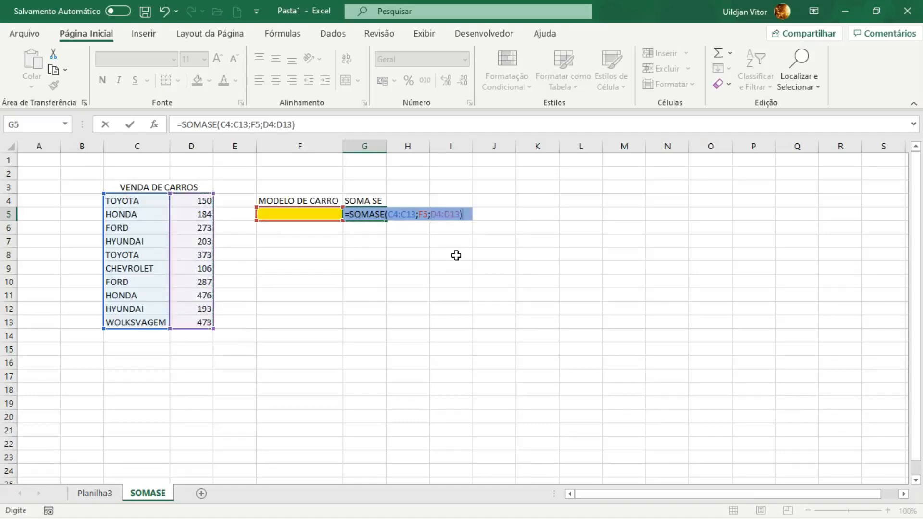
pyautogui.press('Return')
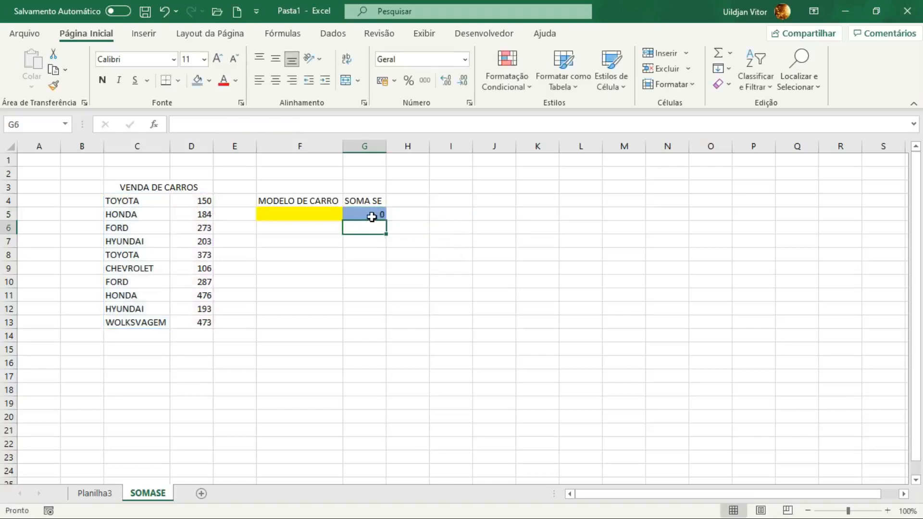
# Enter HONDA in cell F5 as the car model whose sales are summed
pyautogui.click(298, 217)
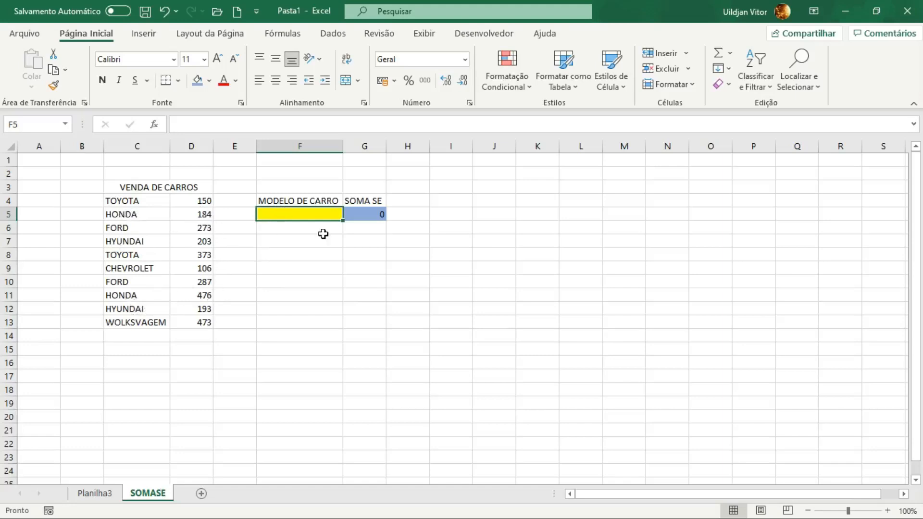
pyautogui.write('HONDA')
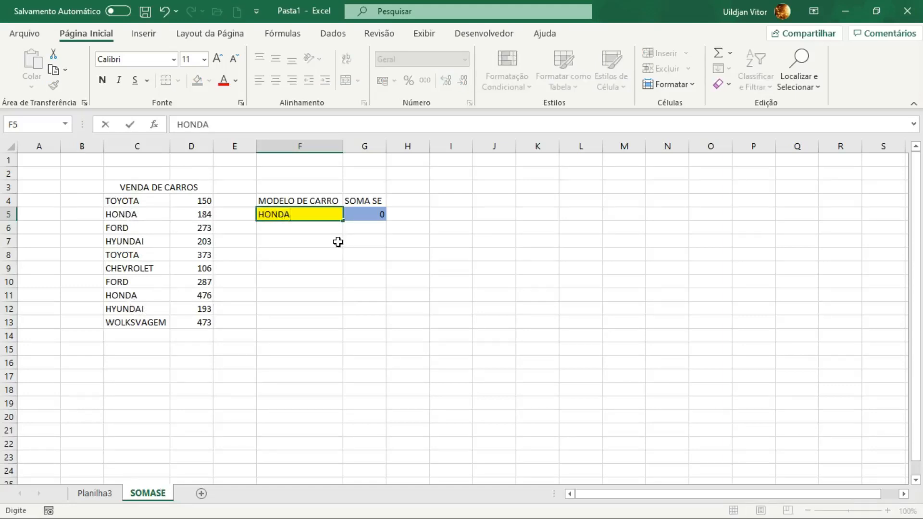
pyautogui.press('Return')
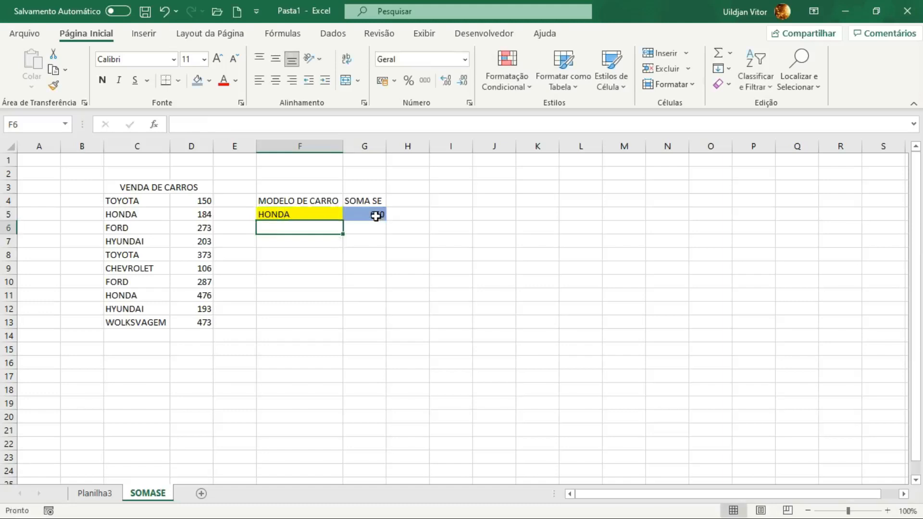
# Enter the formula =D5+D11 in cell F8 to add the two Honda sales values manually
pyautogui.click(293, 255)
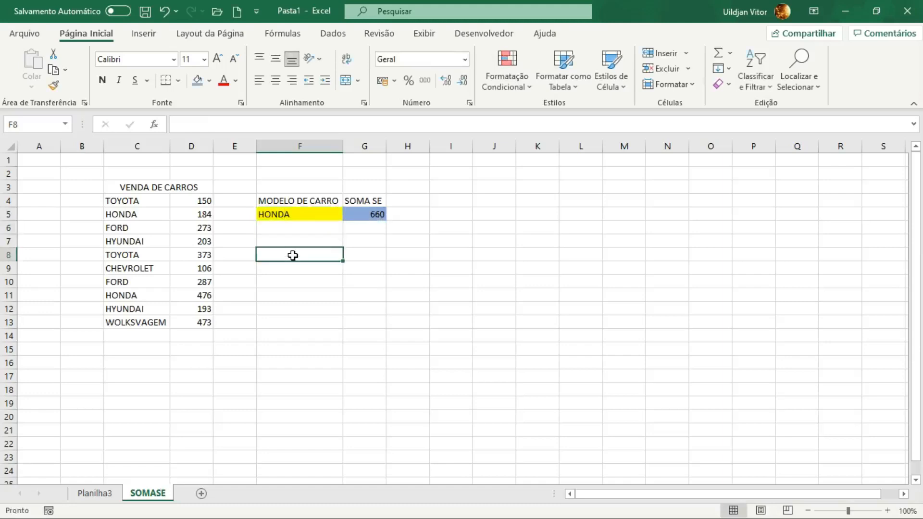
pyautogui.write('=')
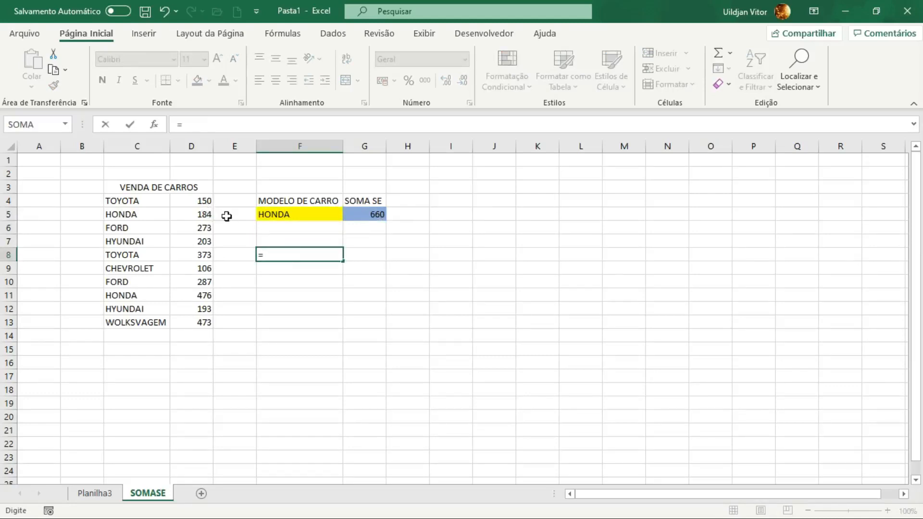
pyautogui.click(196, 214)
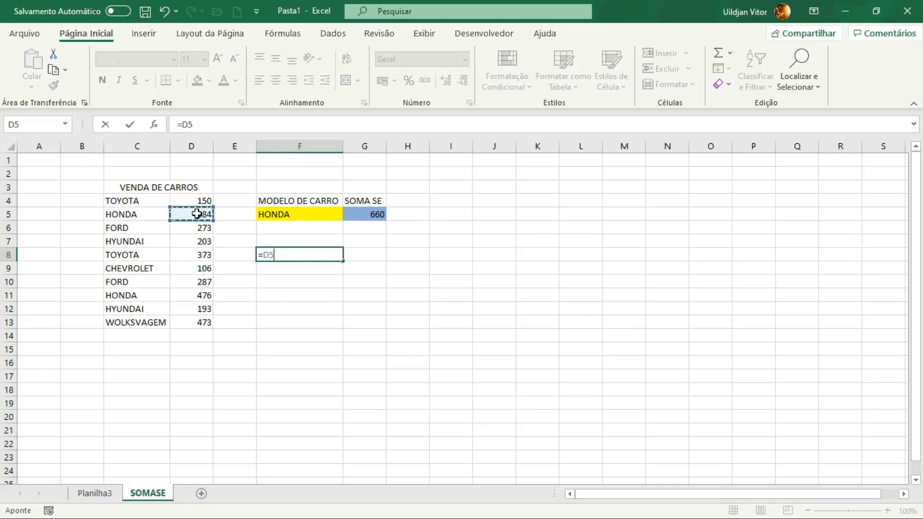
pyautogui.write('+')
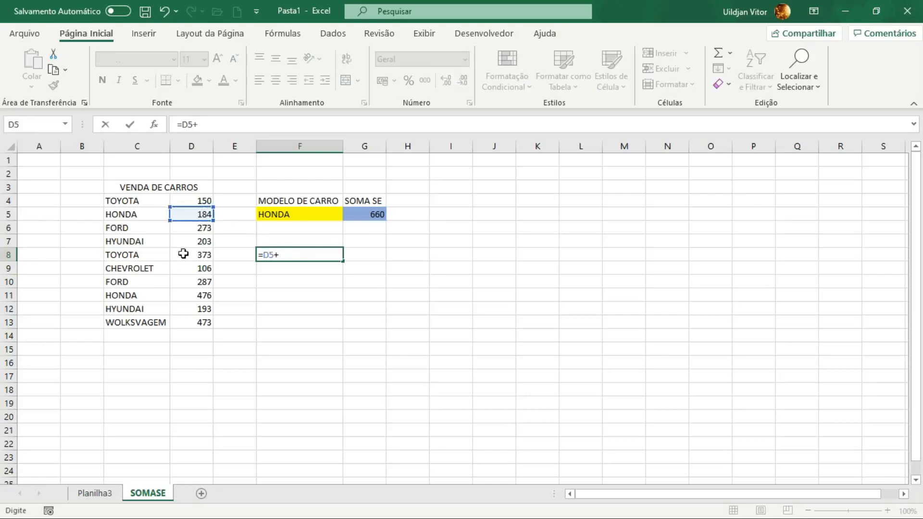
pyautogui.click(197, 296)
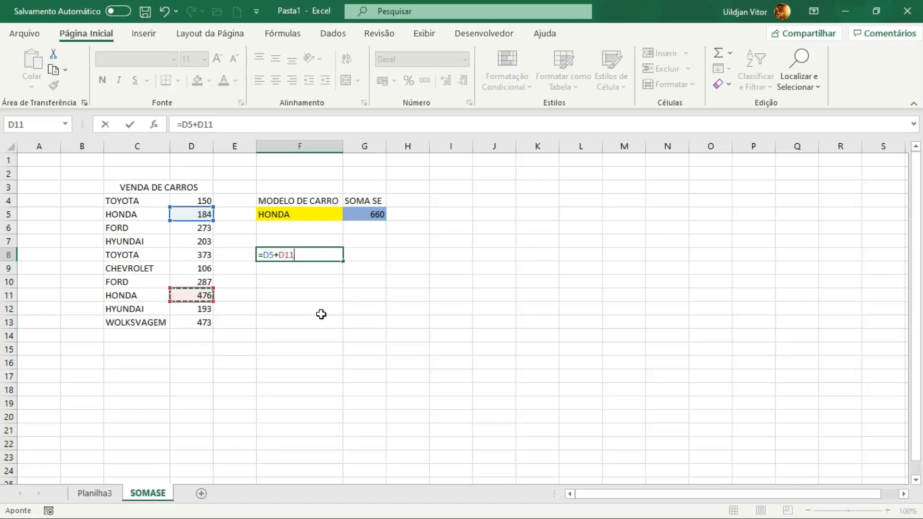
pyautogui.press('Return')
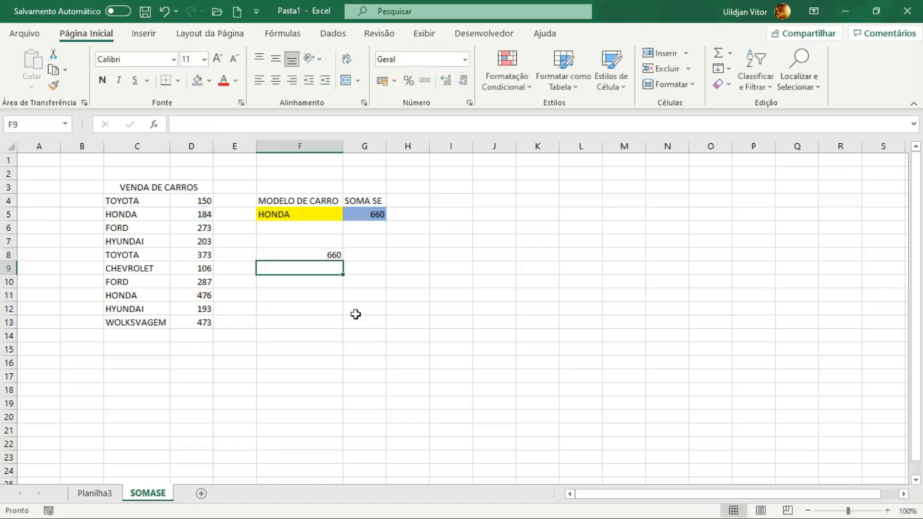
# Compare the manual sum in F8 with the SOMASE result in G5 and clear cell F8
pyautogui.click(329, 256)
pyautogui.click(384, 215)
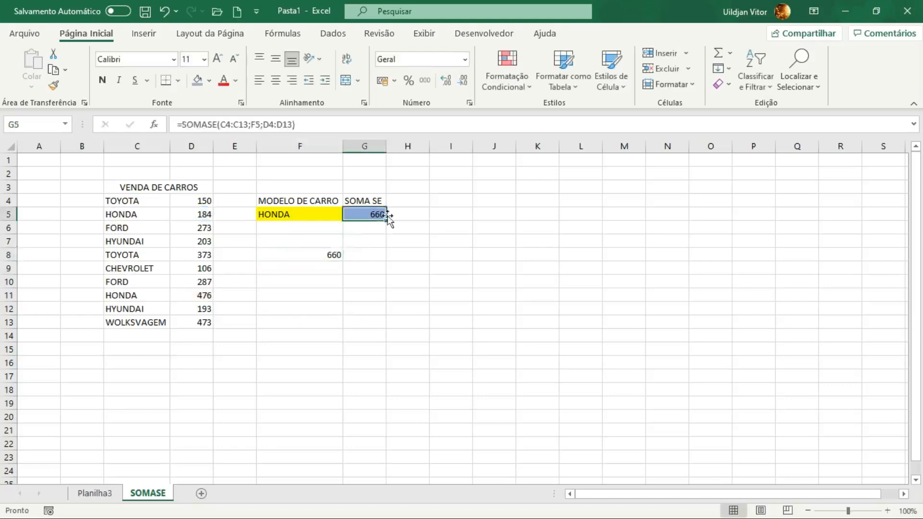
pyautogui.click(320, 256)
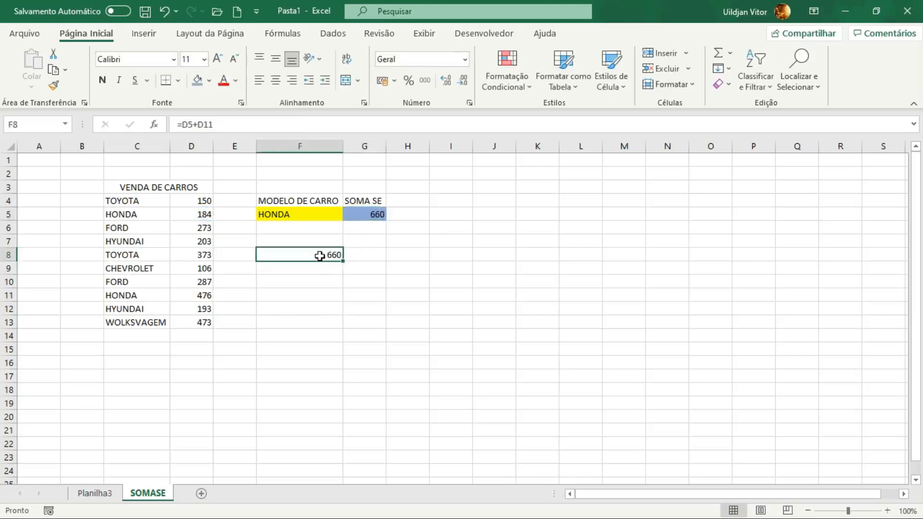
pyautogui.press('Delete')
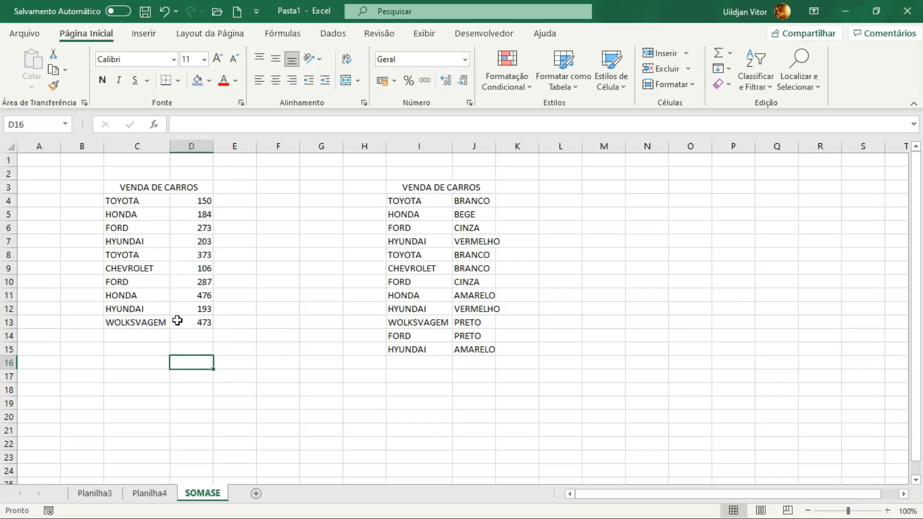
# Enter the formula =CONT.NÚM(D4:D13) in cell D16 to count the numeric sales values
pyautogui.write('=')
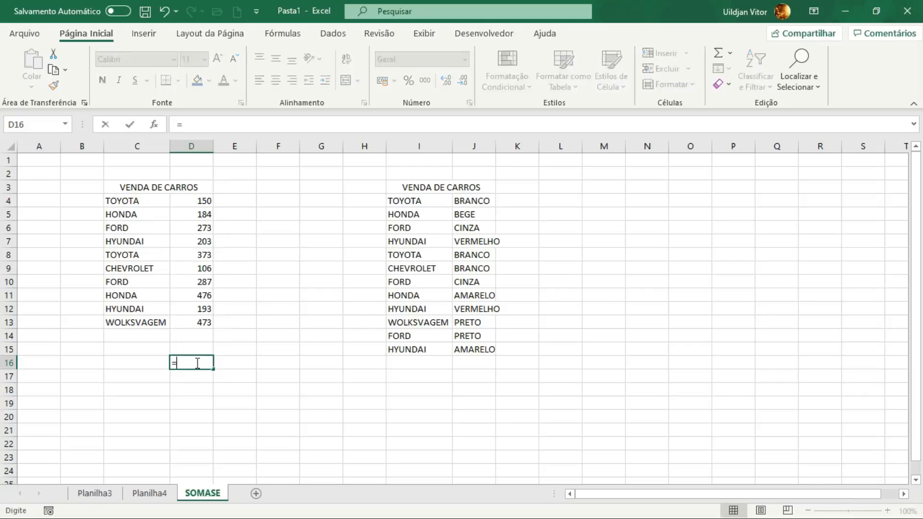
pyautogui.write('CON')
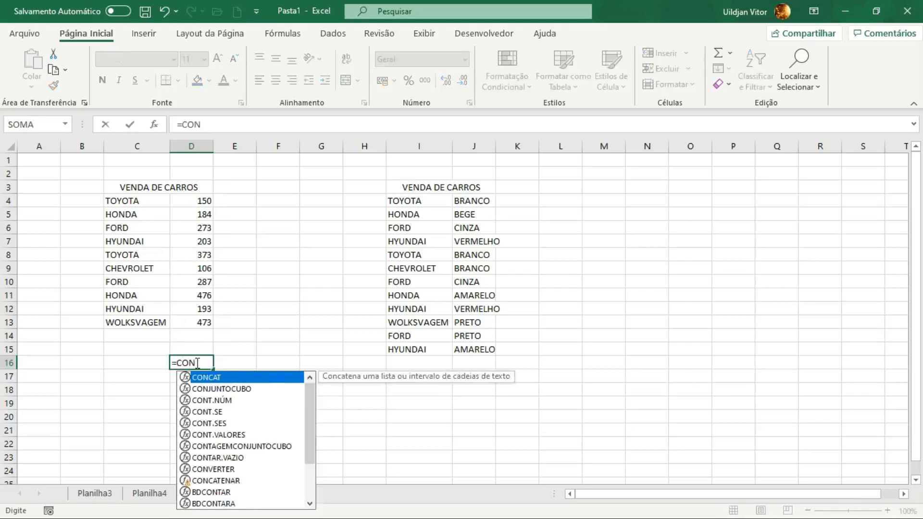
pyautogui.write('T.NÚM(')
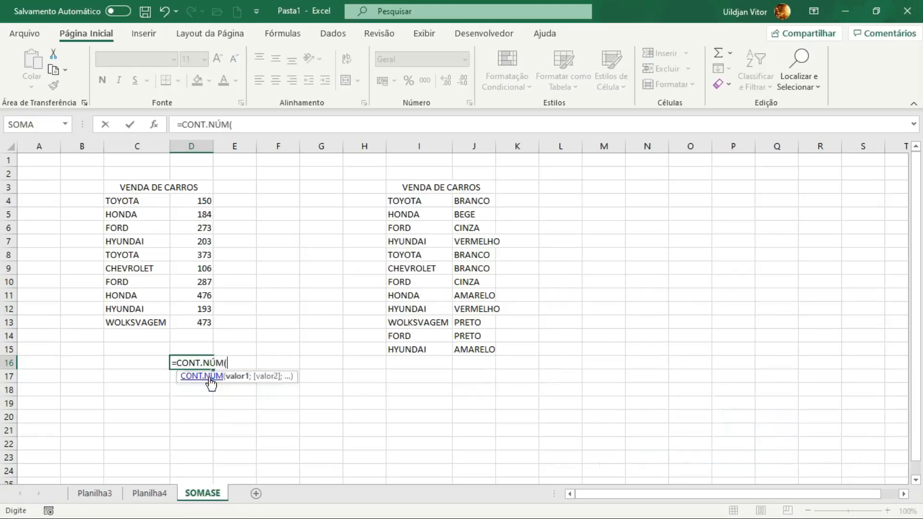
pyautogui.doubleClick(211, 377)
pyautogui.moveTo(193, 200); pyautogui.dragTo(189, 323)
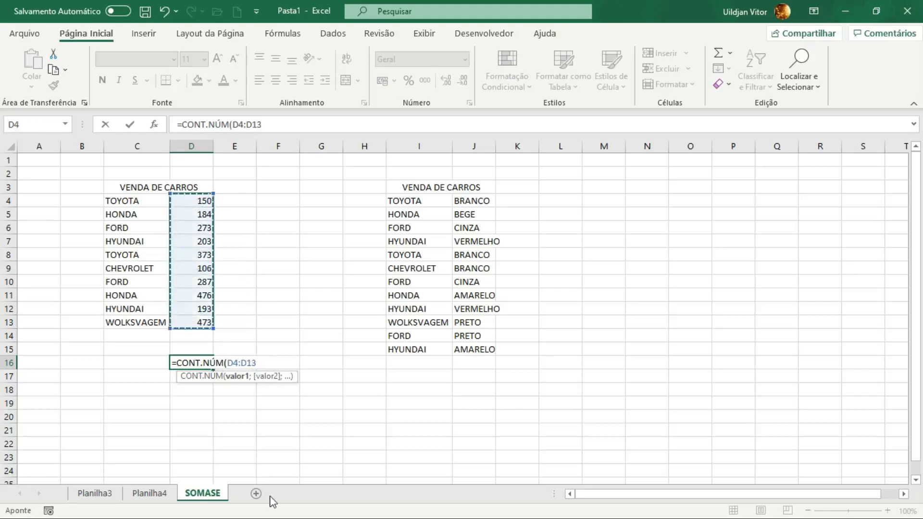
pyautogui.write(')')
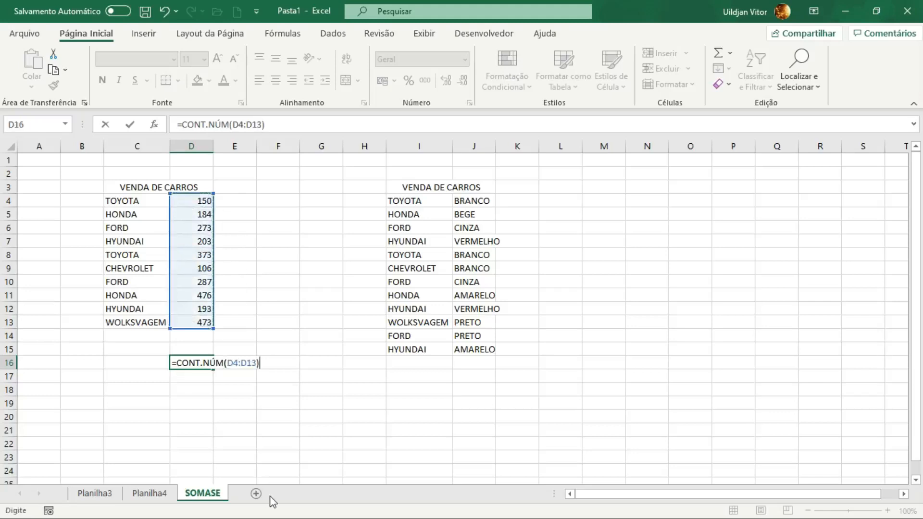
pyautogui.press('Return')
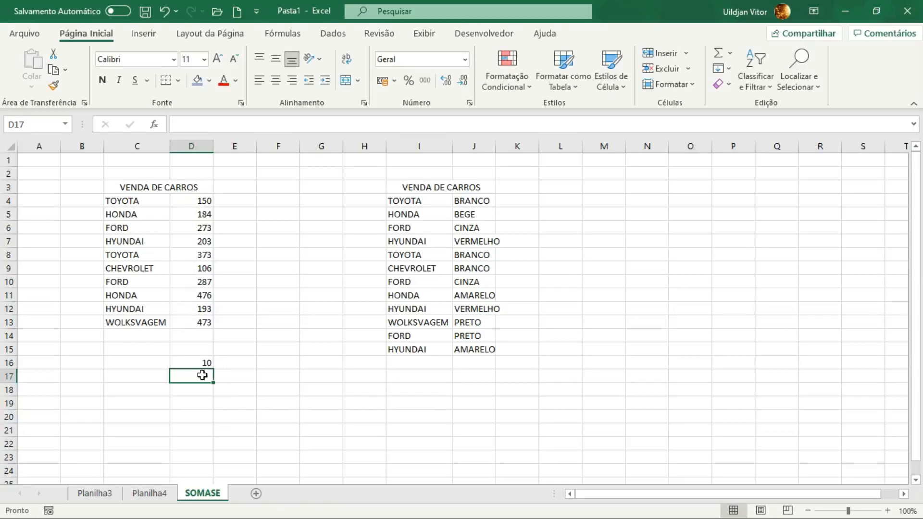
# Change the range of the CONT.NÚM formula in cell D16 to the car names in C4:C13
pyautogui.click(193, 364)
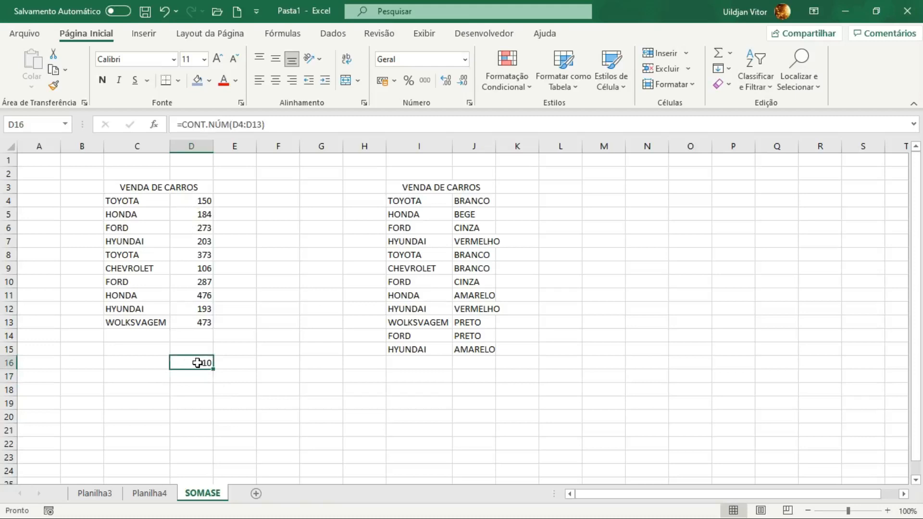
pyautogui.doubleClick(197, 363)
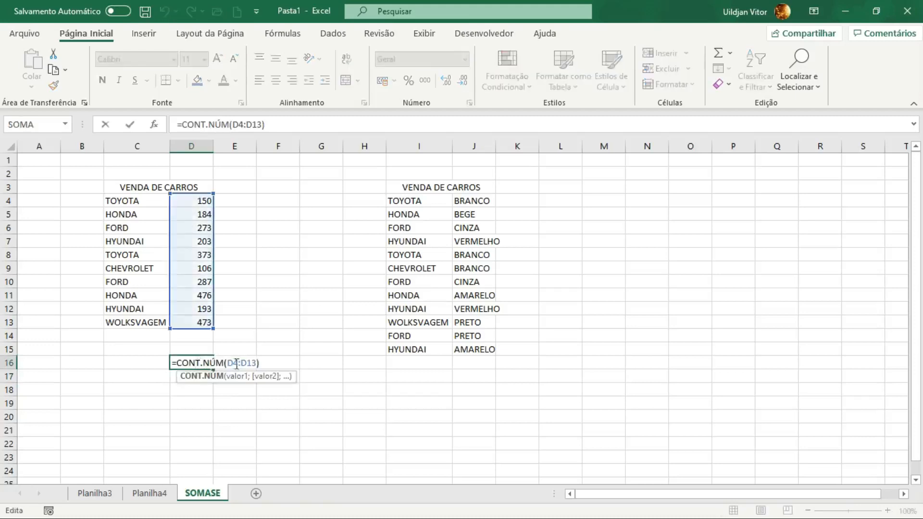
pyautogui.moveTo(230, 364); pyautogui.dragTo(249, 363)
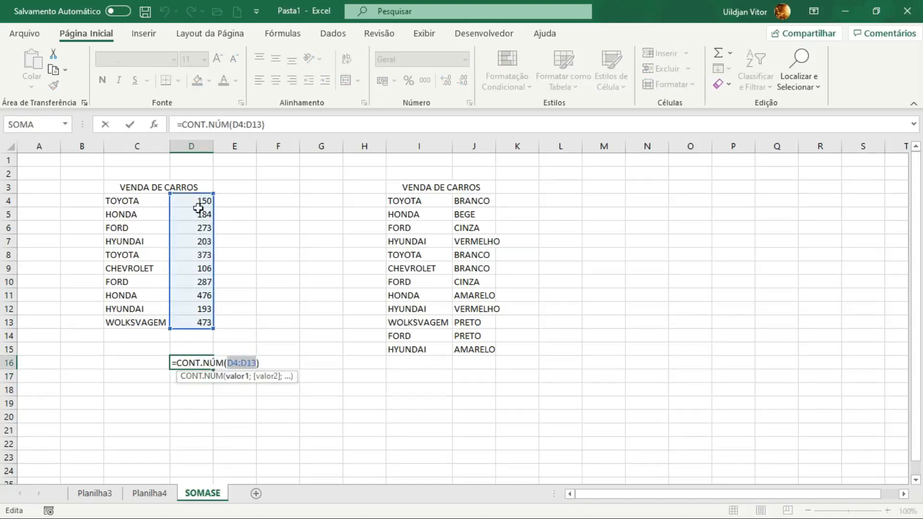
pyautogui.click(124, 200)
pyautogui.moveTo(124, 199); pyautogui.dragTo(124, 322)
pyautogui.press('Return')
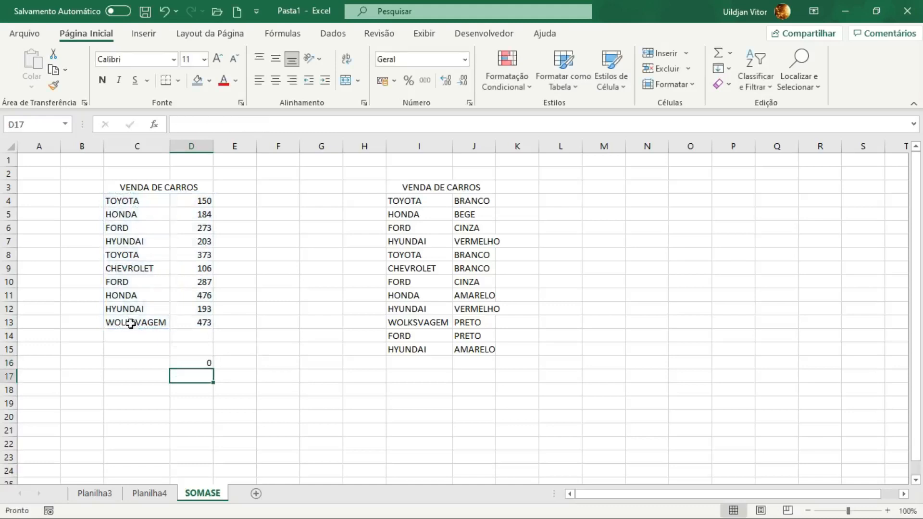
# Set the range of the CONT.NÚM formula in D16 back to the sales values in D4:D13
pyautogui.click(200, 364)
pyautogui.doubleClick(200, 363)
pyautogui.moveTo(227, 363); pyautogui.dragTo(252, 361)
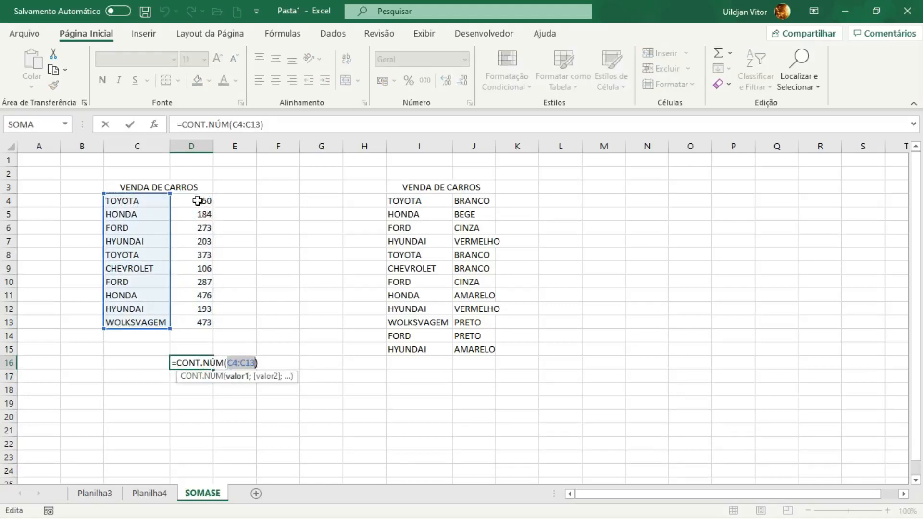
pyautogui.moveTo(194, 199); pyautogui.dragTo(191, 318)
pyautogui.press('Return')
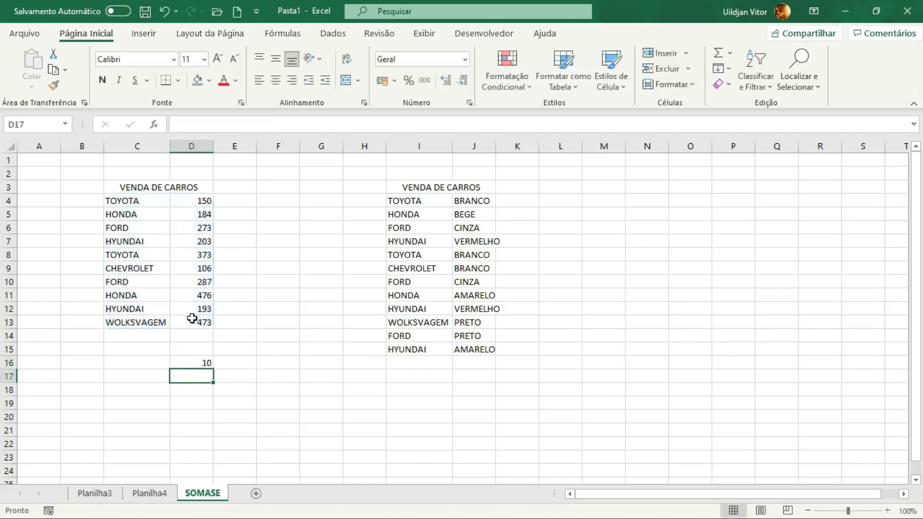
# Change cell D13 to the text CARRO 473, check the CONT.NÚM count in D16, and undo the change
pyautogui.doubleClick(193, 323)
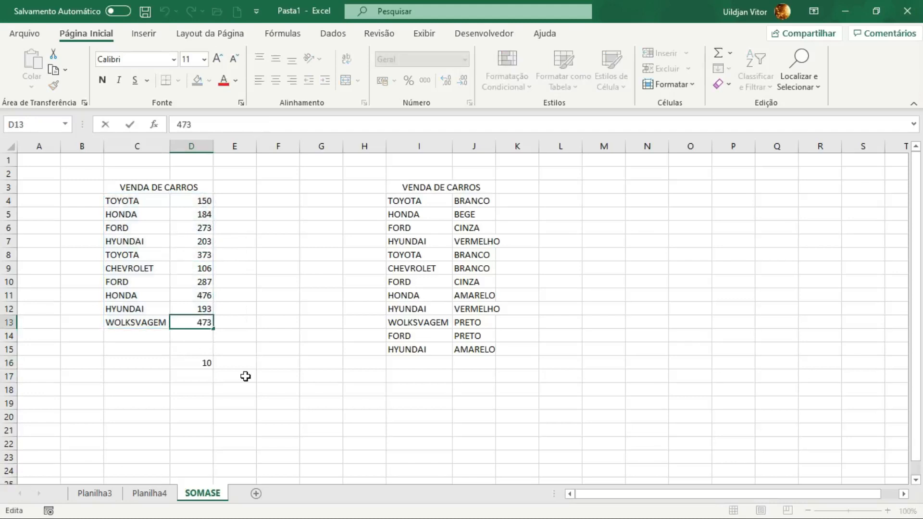
pyautogui.write('CARRO')
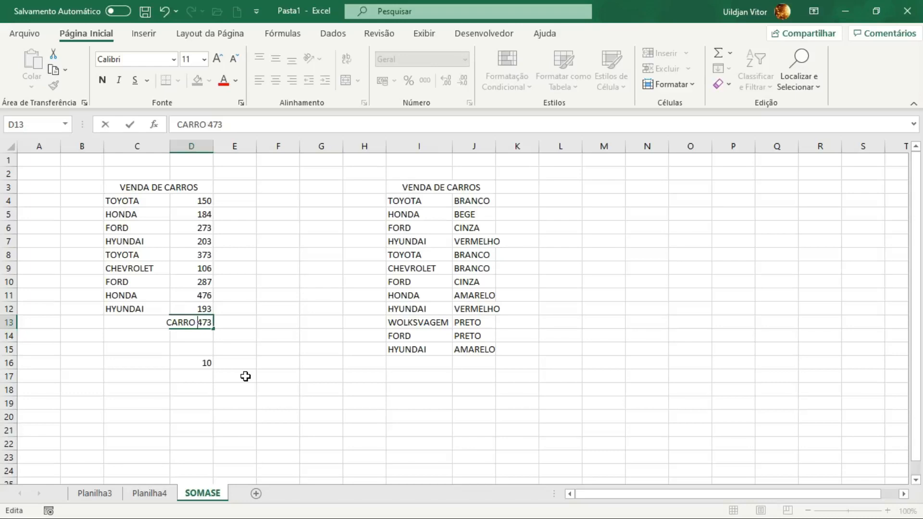
pyautogui.press('Return')
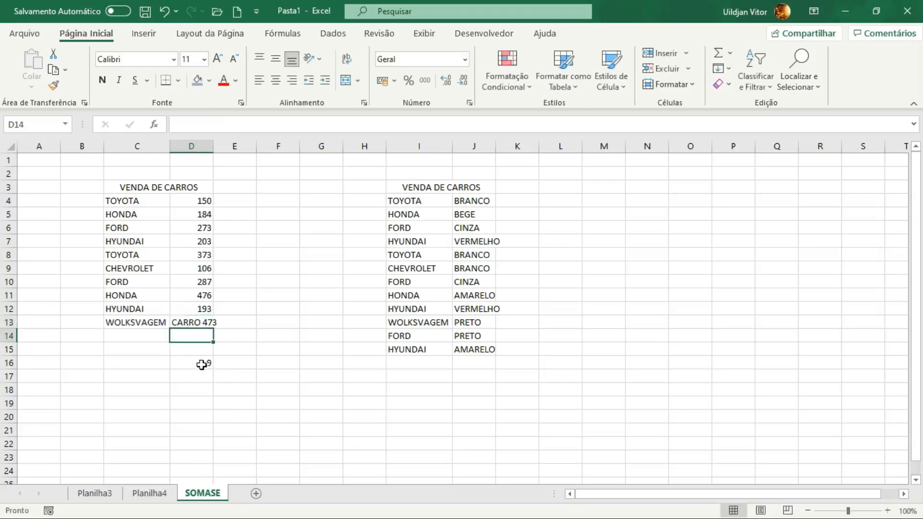
pyautogui.click(201, 324)
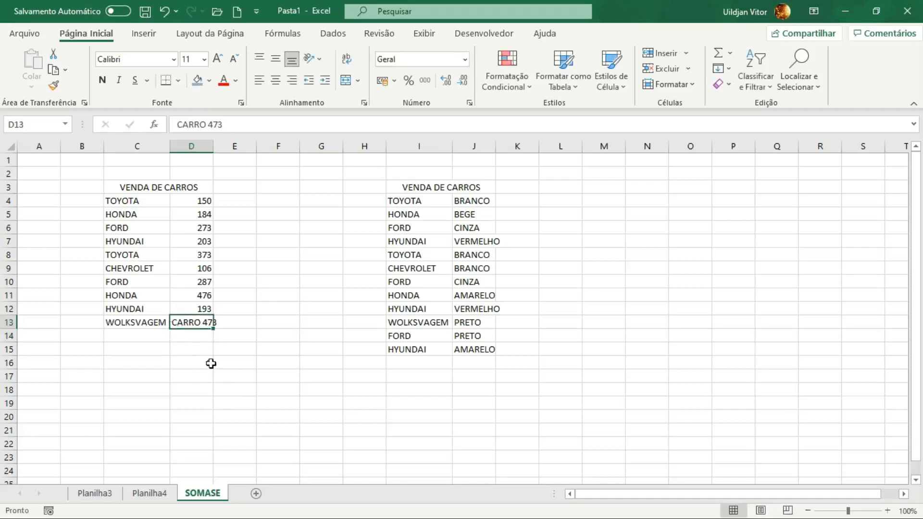
pyautogui.click(192, 364)
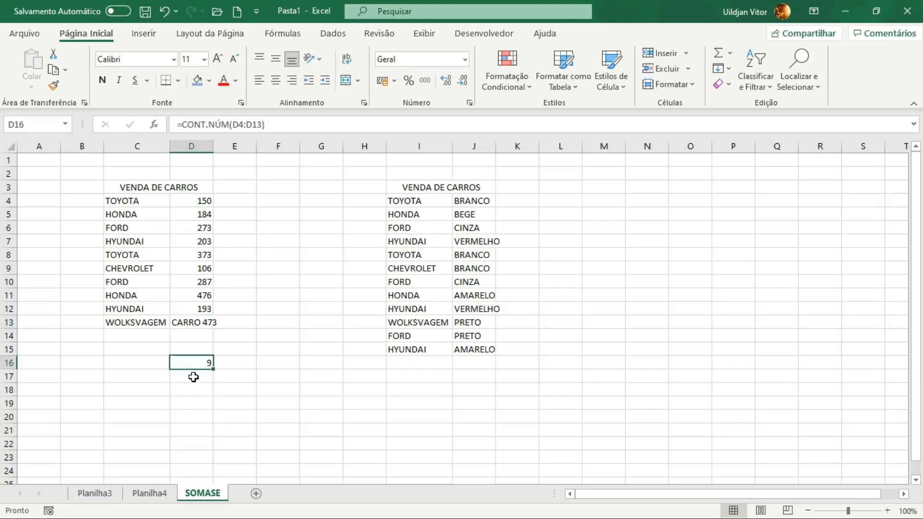
pyautogui.hotkey('ctrl', 'z')
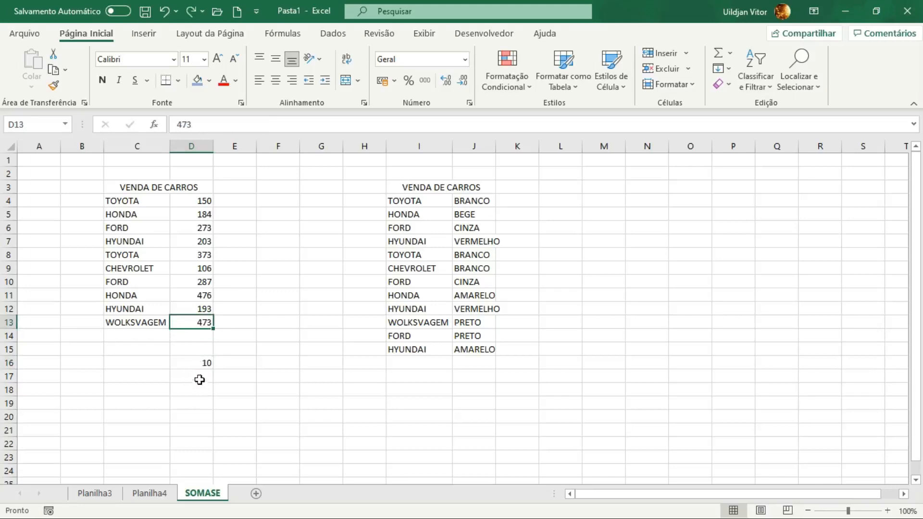
# Enter the formula =CONT.SE(C4:C13;C17) in cell D17 to count the car names matching C17
pyautogui.click(202, 377)
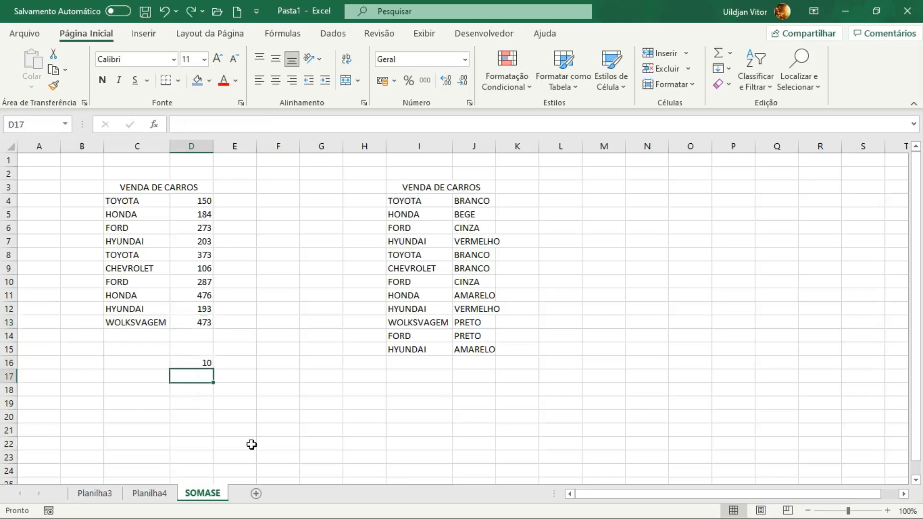
pyautogui.write('=')
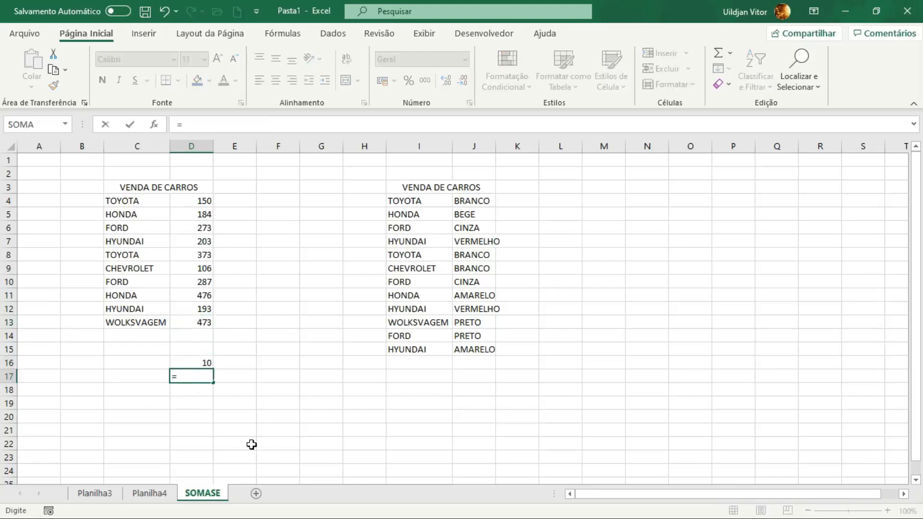
pyautogui.write('CONT')
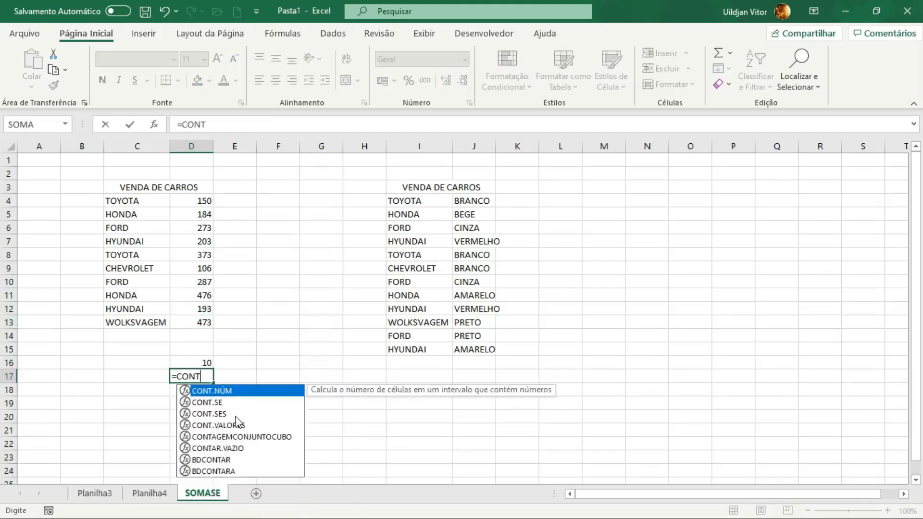
pyautogui.click(213, 403)
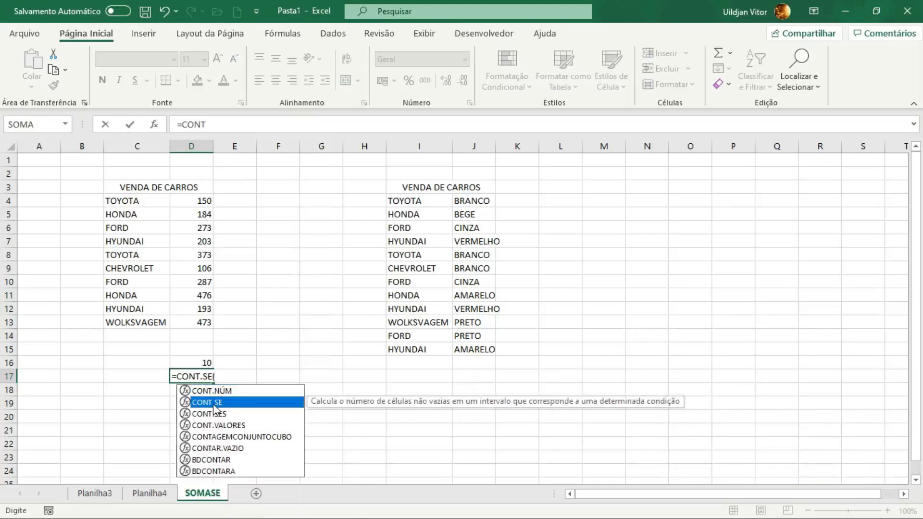
pyautogui.doubleClick(213, 403)
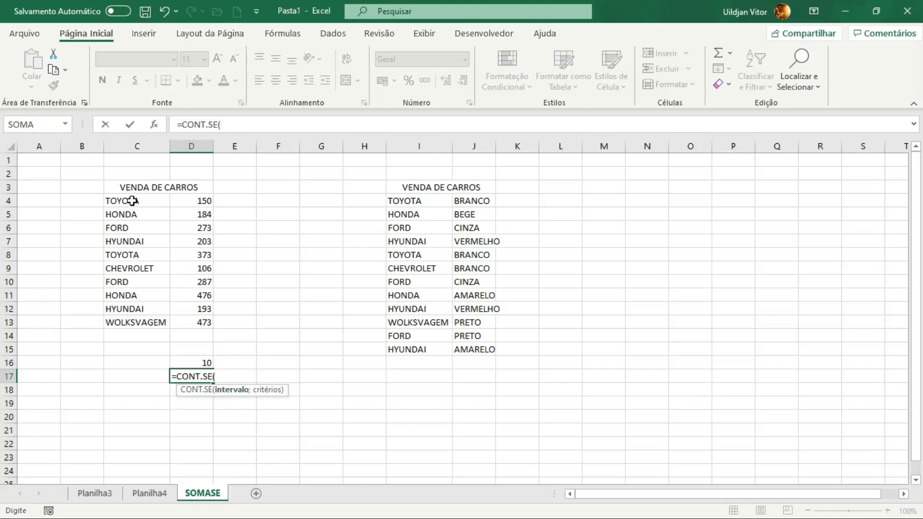
pyautogui.moveTo(131, 201); pyautogui.dragTo(123, 327)
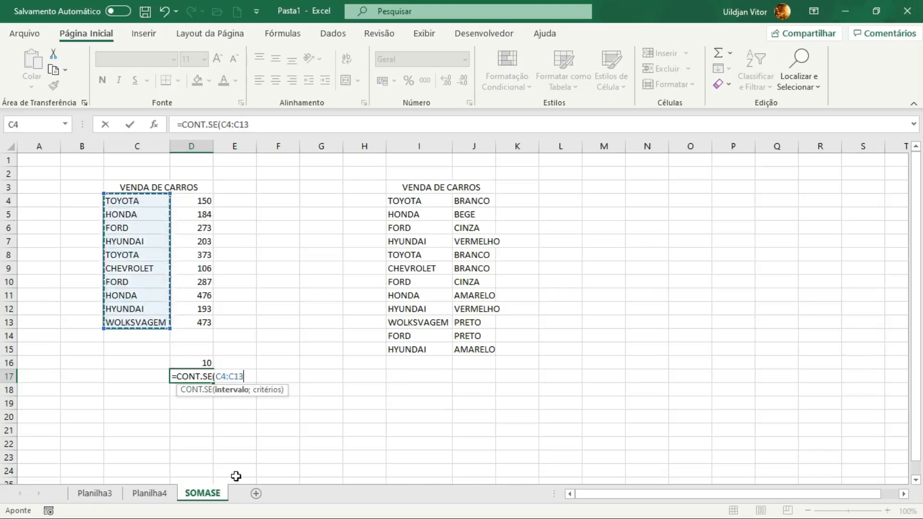
pyautogui.write(';')
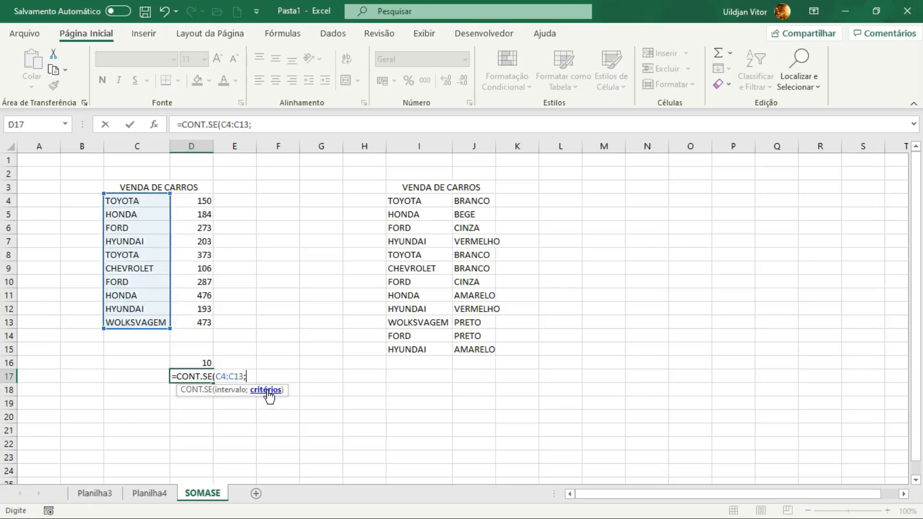
pyautogui.click(132, 378)
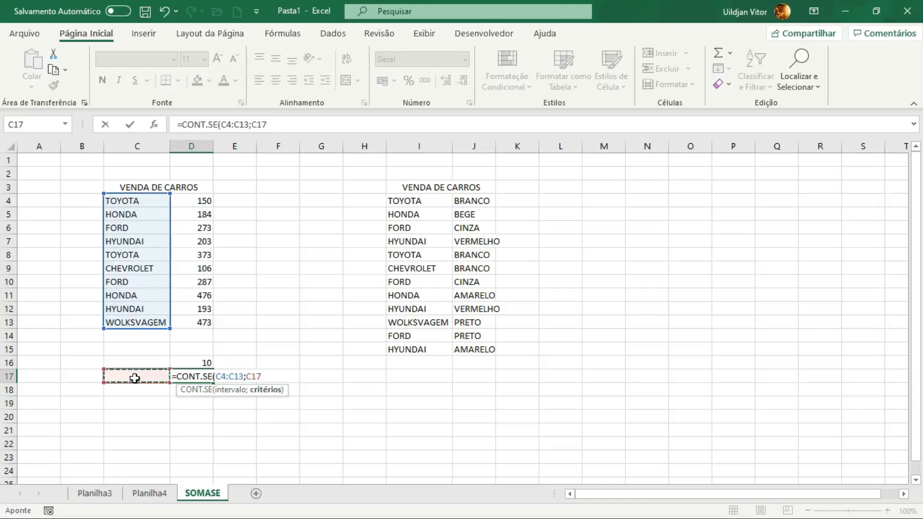
pyautogui.write(')')
pyautogui.press('Return')
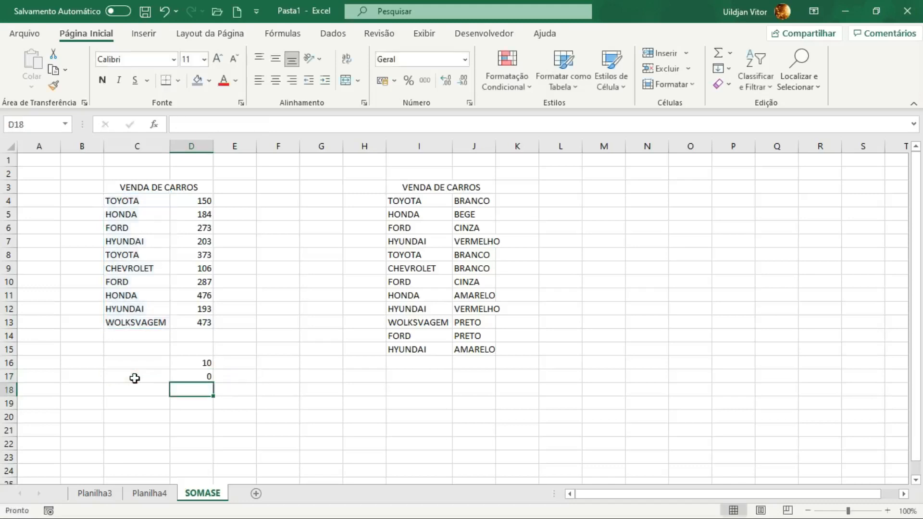
# Fill criteria cell C17 with blue and enter TOYOTA in it, checking the count against the list
pyautogui.click(188, 377)
pyautogui.click(132, 377)
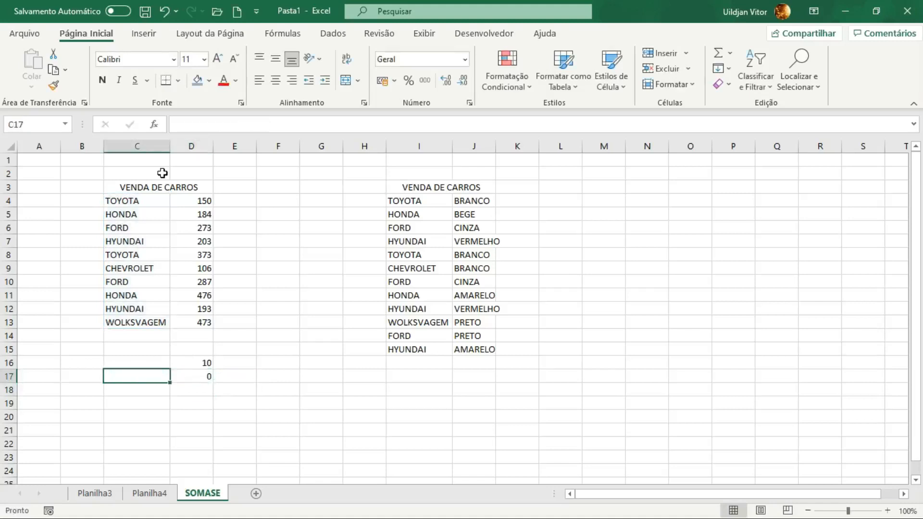
pyautogui.click(196, 82)
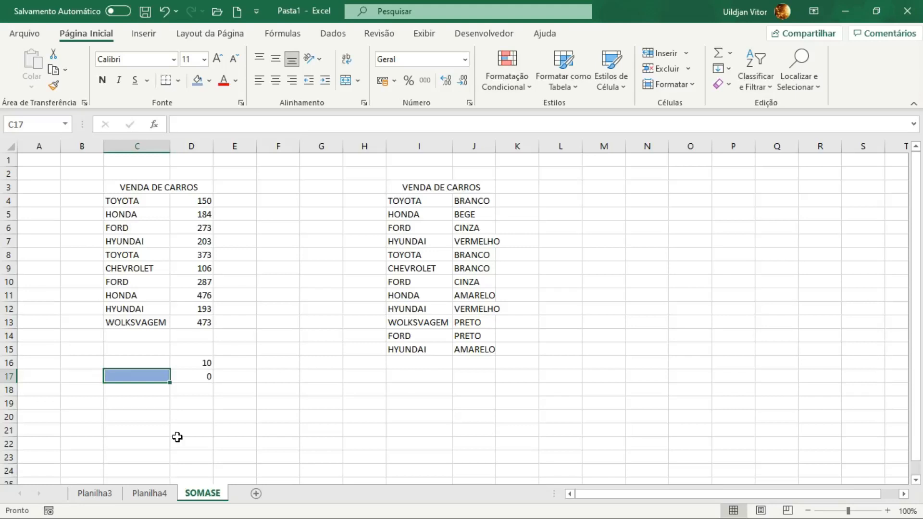
pyautogui.write('T')
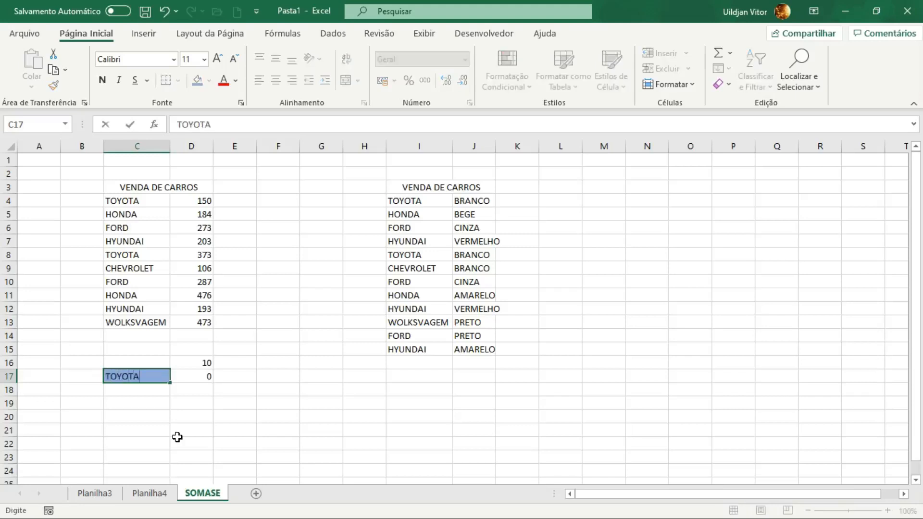
pyautogui.write('OYOTA')
pyautogui.press('Return')
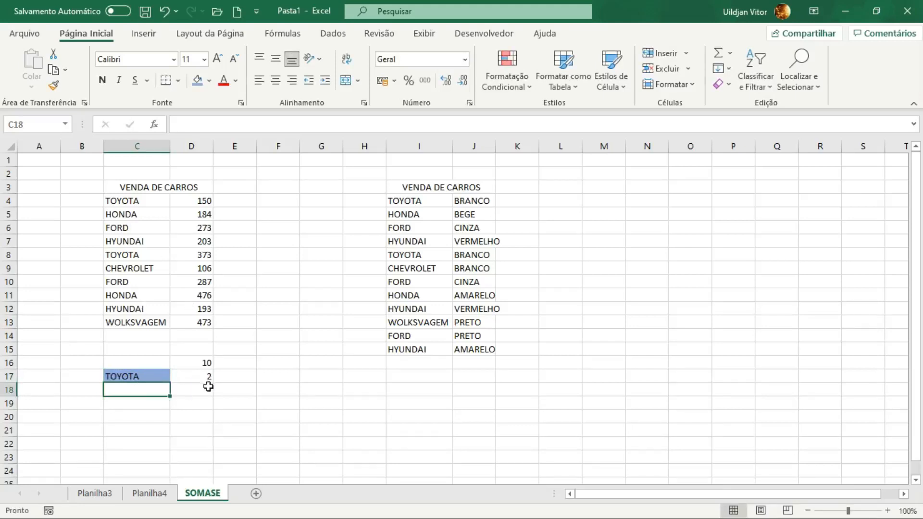
pyautogui.click(140, 205)
pyautogui.click(134, 254)
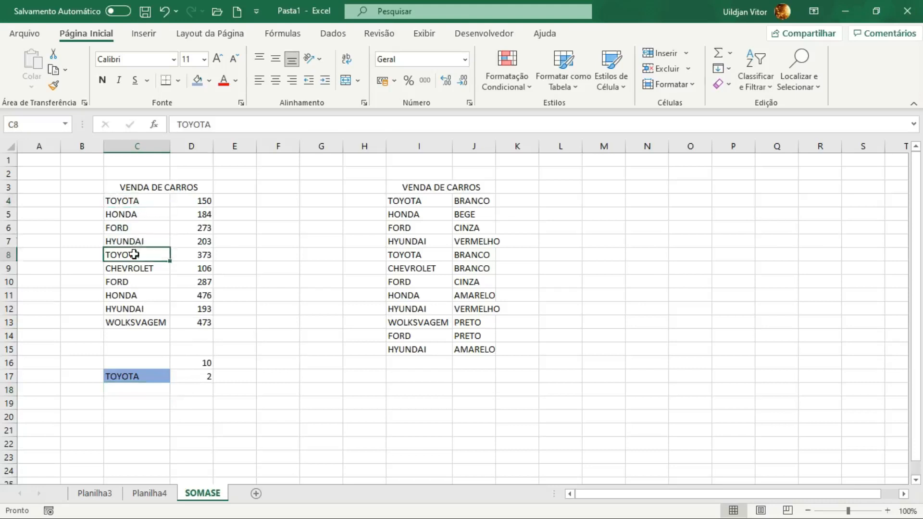
# Replace the criterion in C17 with CHEVROLET and compare the CONT.SE count with the list entry
pyautogui.click(134, 377)
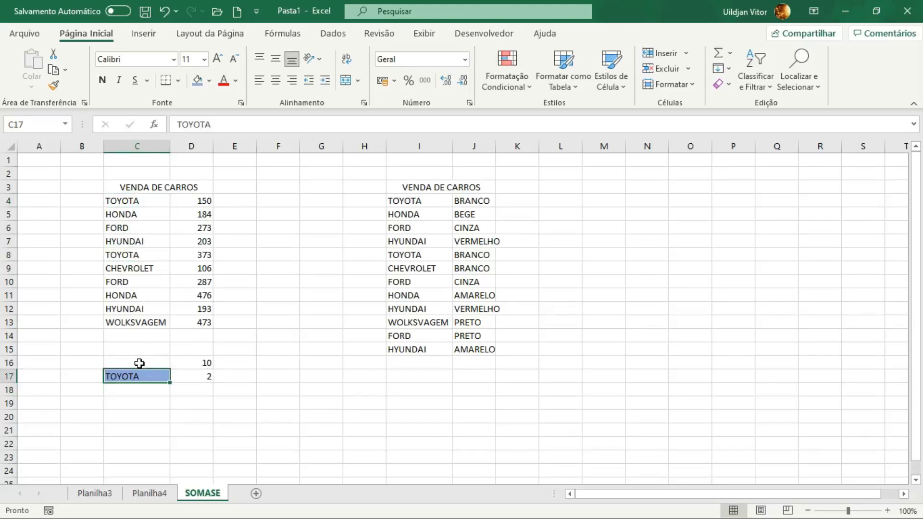
pyautogui.write('CHEVROLET')
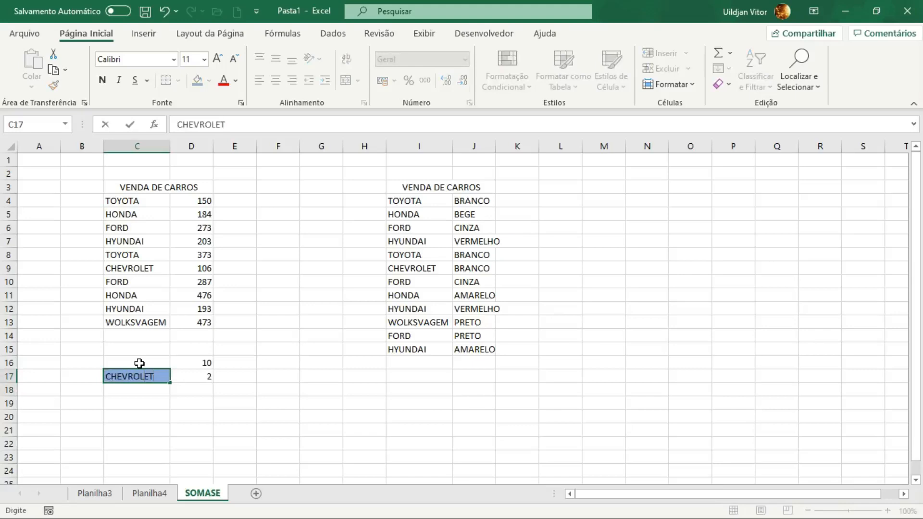
pyautogui.press('Return')
pyautogui.click(194, 379)
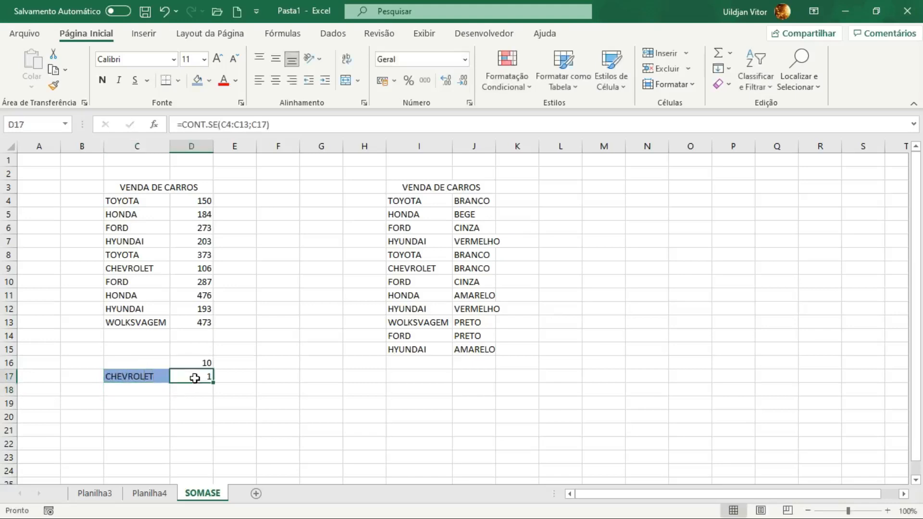
pyautogui.click(152, 267)
pyautogui.click(200, 269)
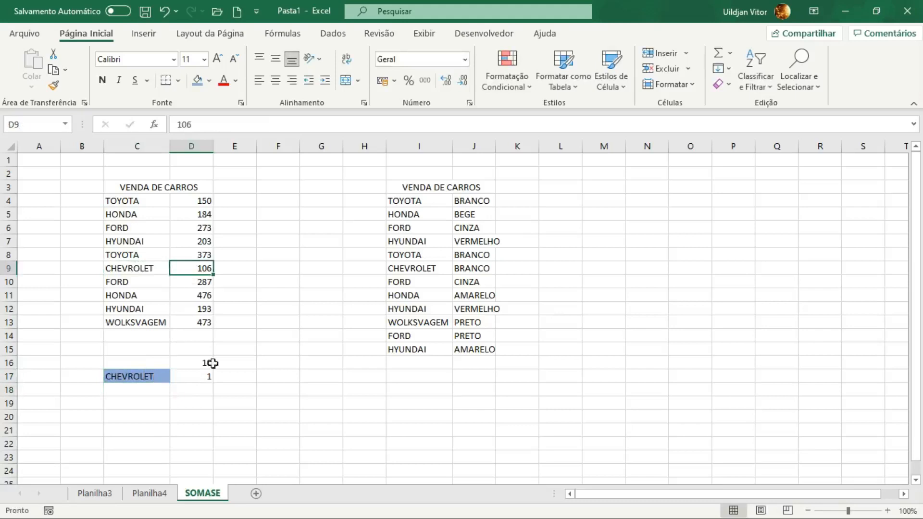
pyautogui.click(193, 392)
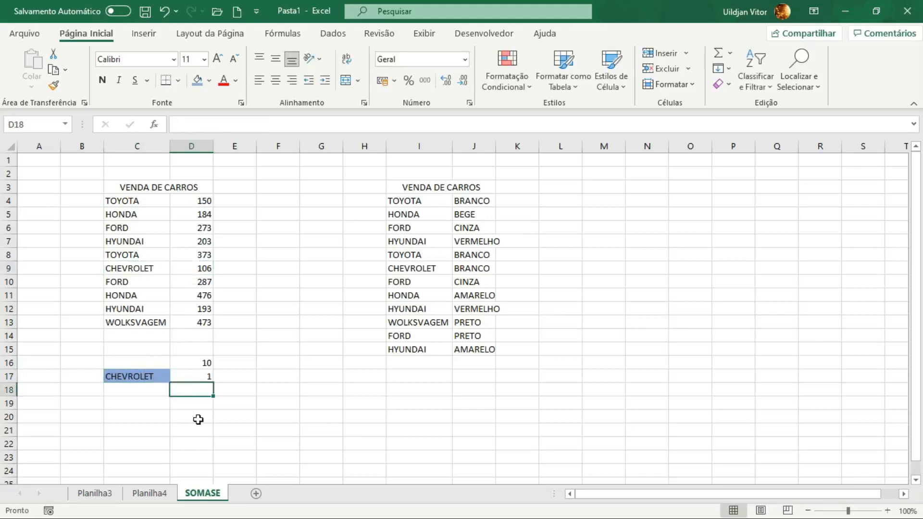
pyautogui.write('=')
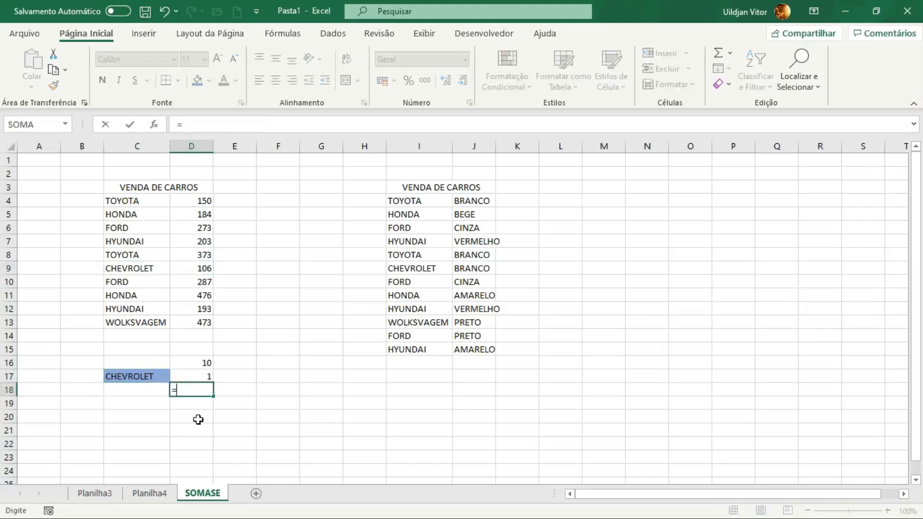
pyautogui.write('CONT')
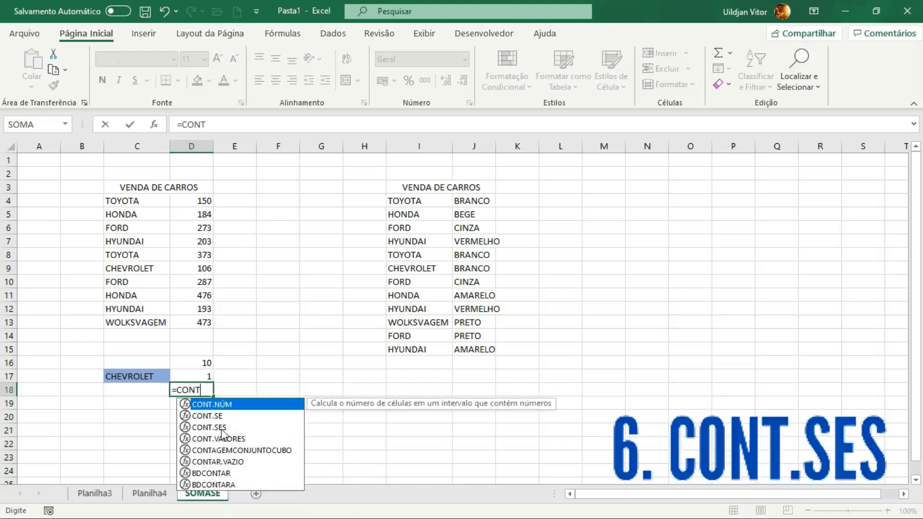
pyautogui.doubleClick(222, 427)
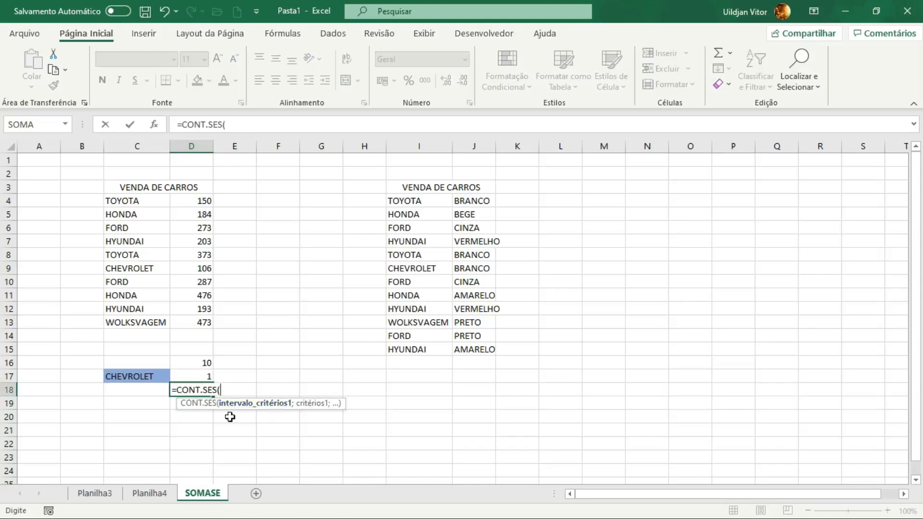
pyautogui.press('Escape')
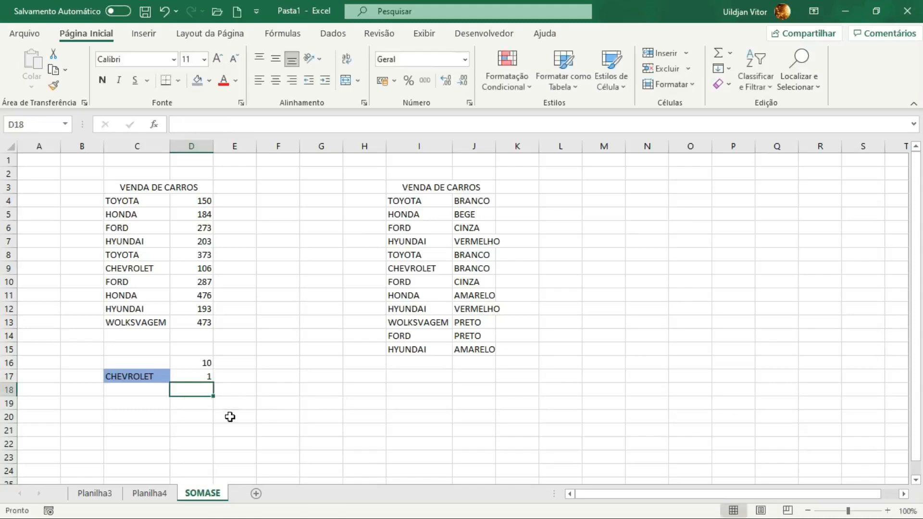
# Enter the formula =CONT.SES(I4:I15;H17;J4:J15;I17) in cell J17 to count cars matching both brand and colour
pyautogui.click(459, 377)
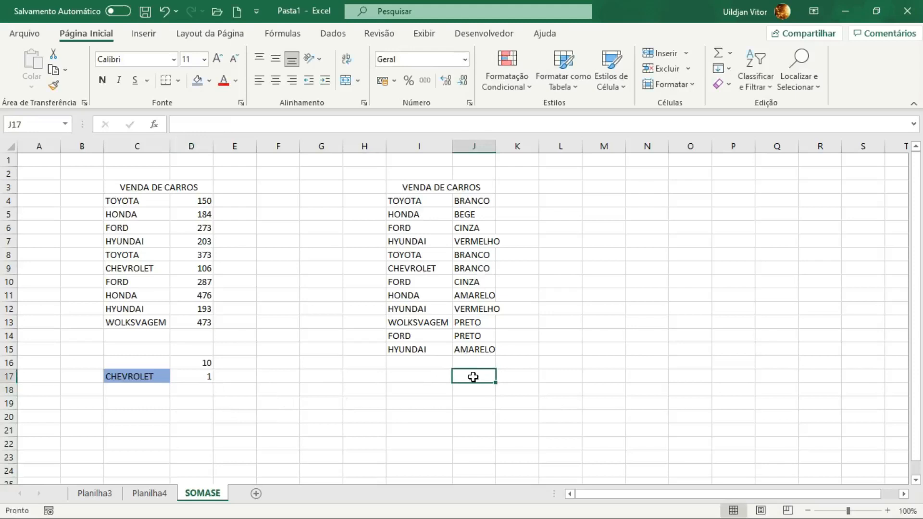
pyautogui.write('=')
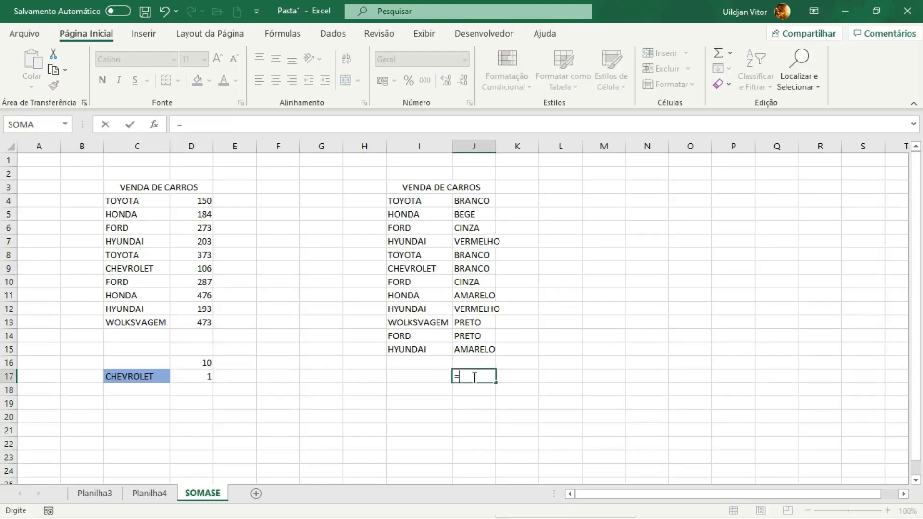
pyautogui.write('CONT')
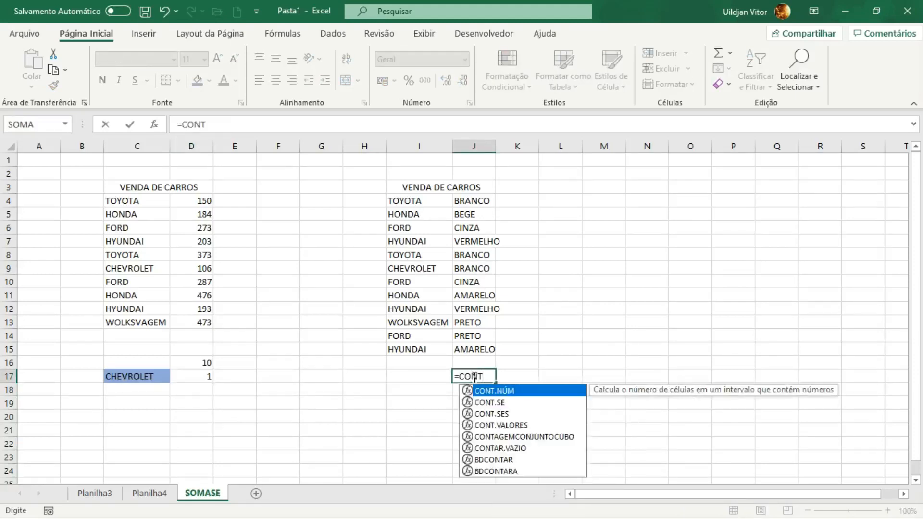
pyautogui.doubleClick(501, 414)
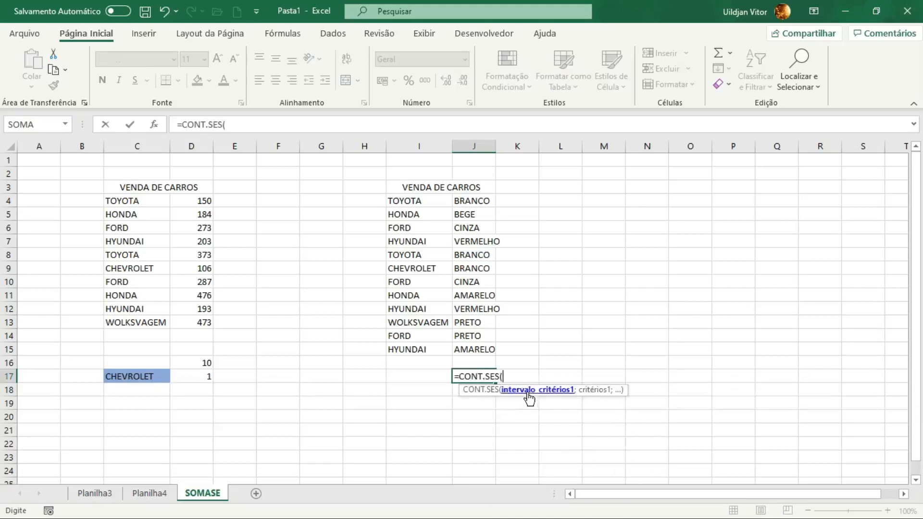
pyautogui.moveTo(407, 198); pyautogui.dragTo(405, 354)
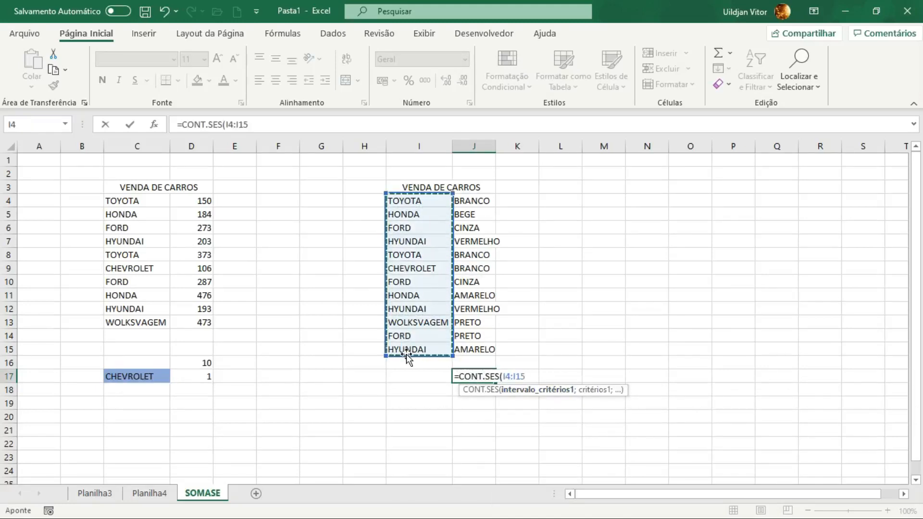
pyautogui.write(';')
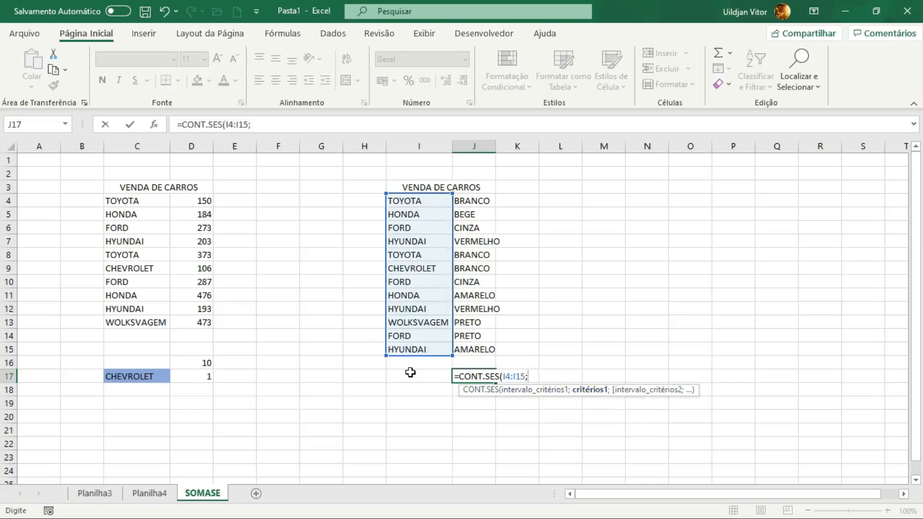
pyautogui.click(357, 377)
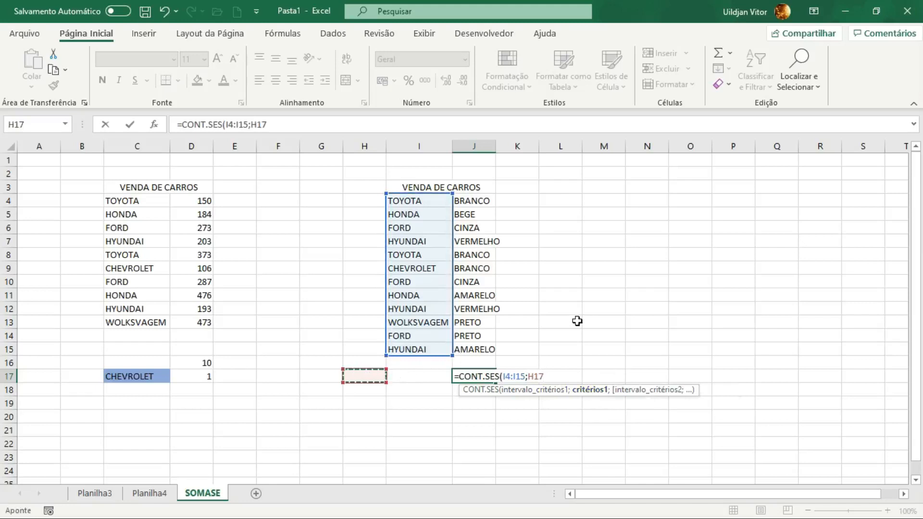
pyautogui.write(';')
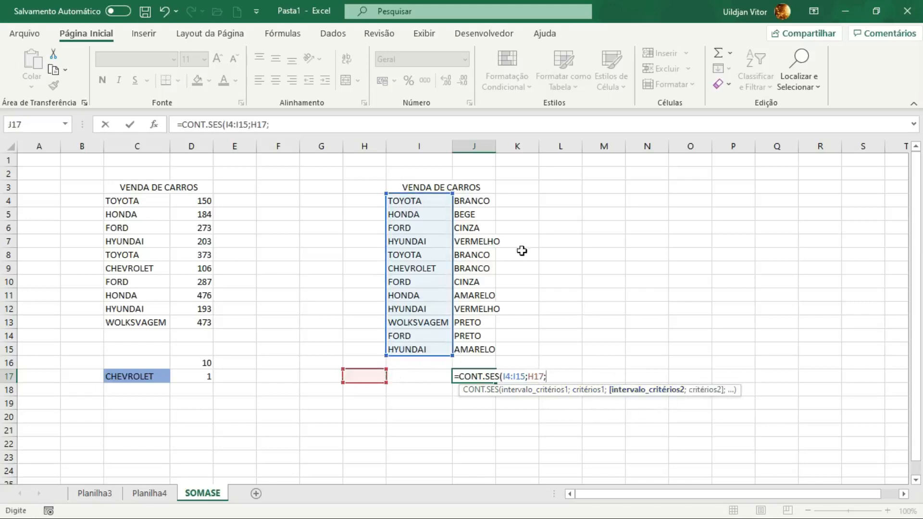
pyautogui.moveTo(469, 200); pyautogui.dragTo(470, 349)
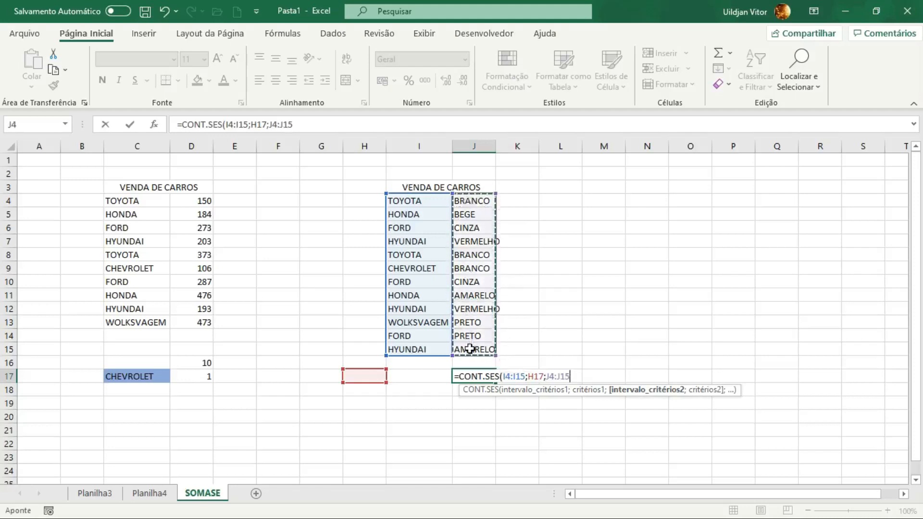
pyautogui.write(';')
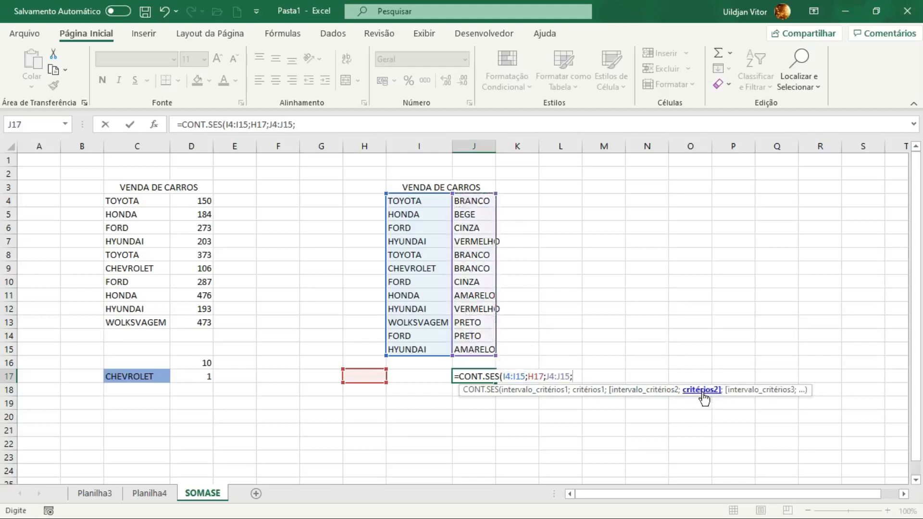
pyautogui.click(426, 377)
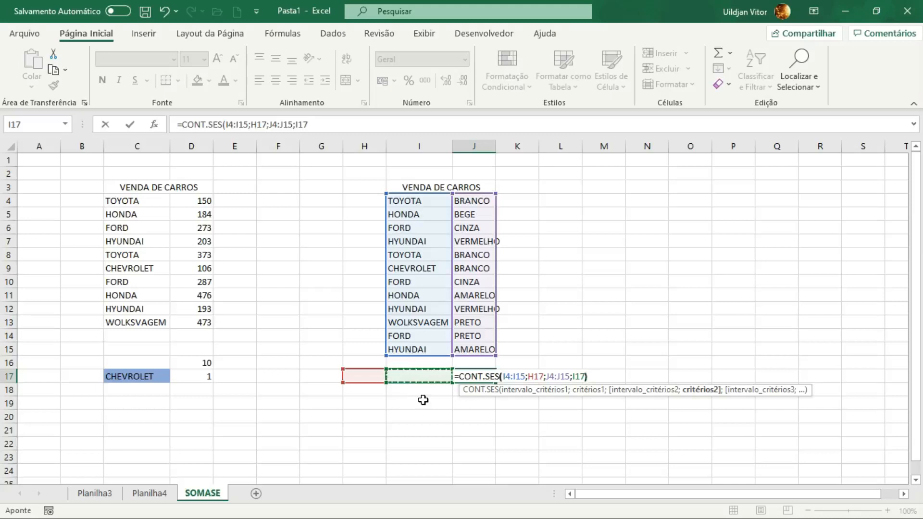
pyautogui.write(')')
pyautogui.press('Return')
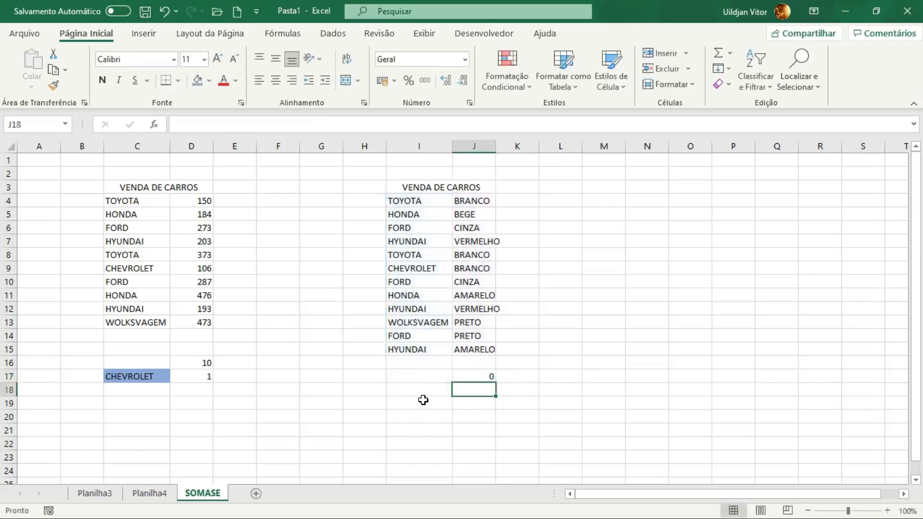
# Fill criteria cell H17 with blue and criteria cell I17 with light orange
pyautogui.click(363, 375)
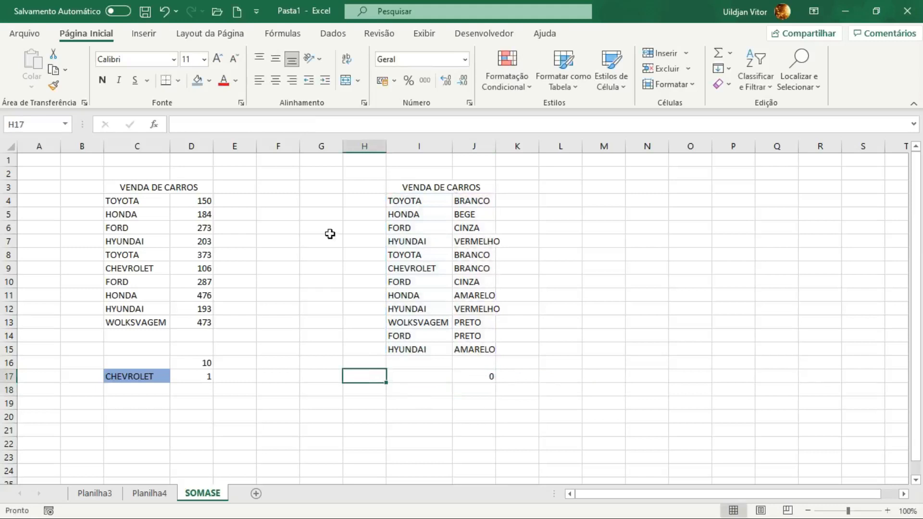
pyautogui.click(197, 81)
pyautogui.click(413, 375)
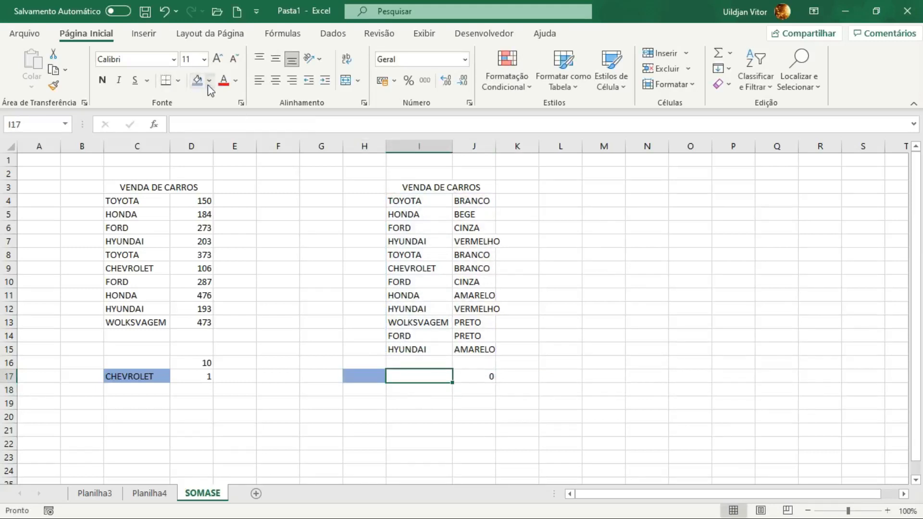
pyautogui.click(209, 80)
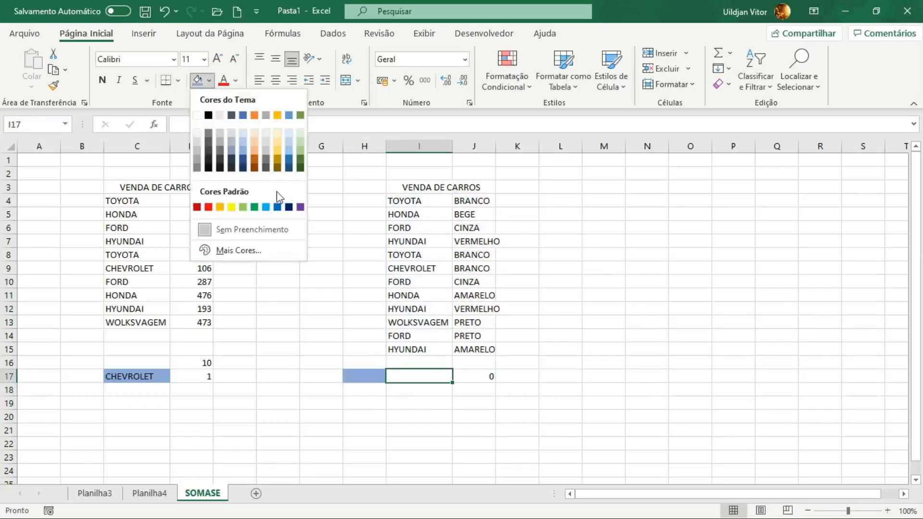
pyautogui.click(254, 159)
# Enter the criteria TOYOTA in cell H17 and BRANCO in cell I17 for the CONT.SES count
pyautogui.click(371, 377)
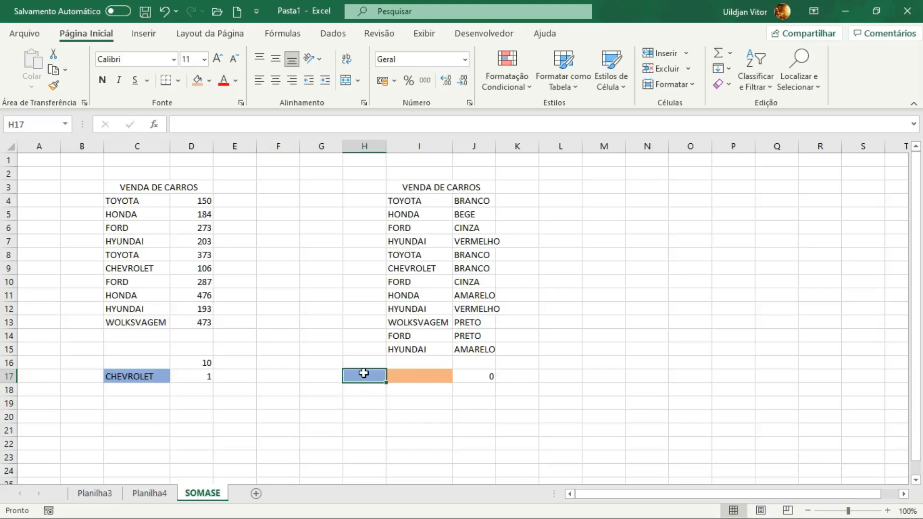
pyautogui.write('TOYOT')
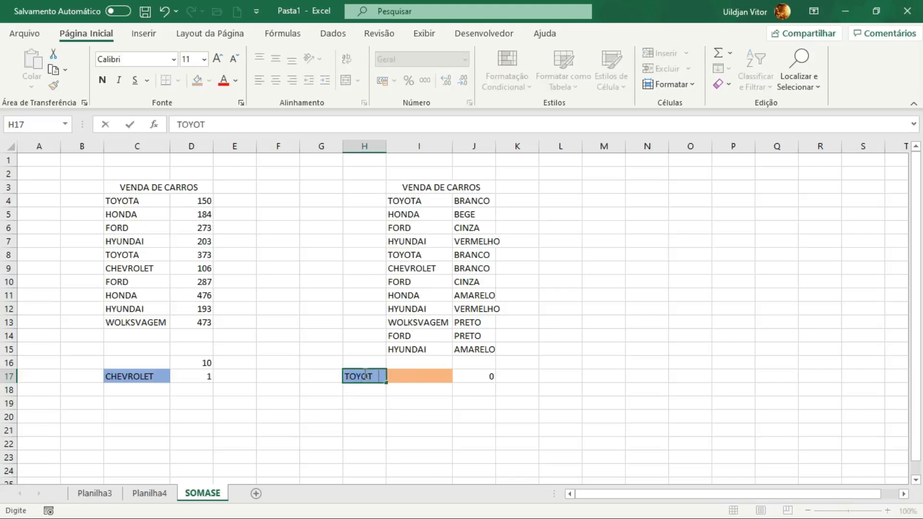
pyautogui.write('A')
pyautogui.press('Return')
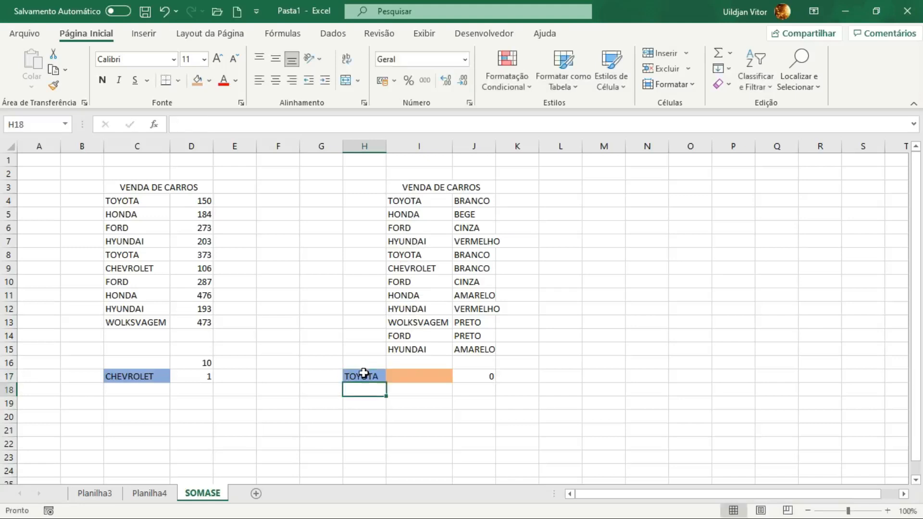
pyautogui.click(432, 382)
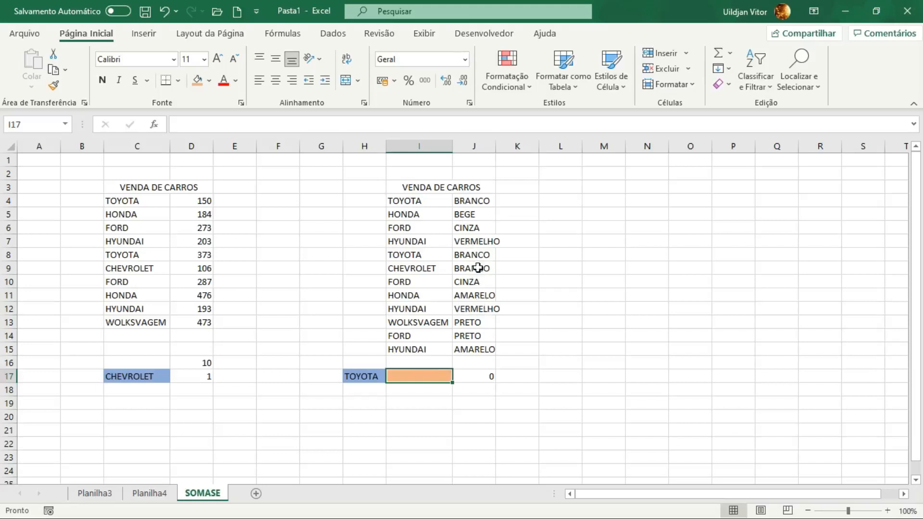
pyautogui.write('BRANCO')
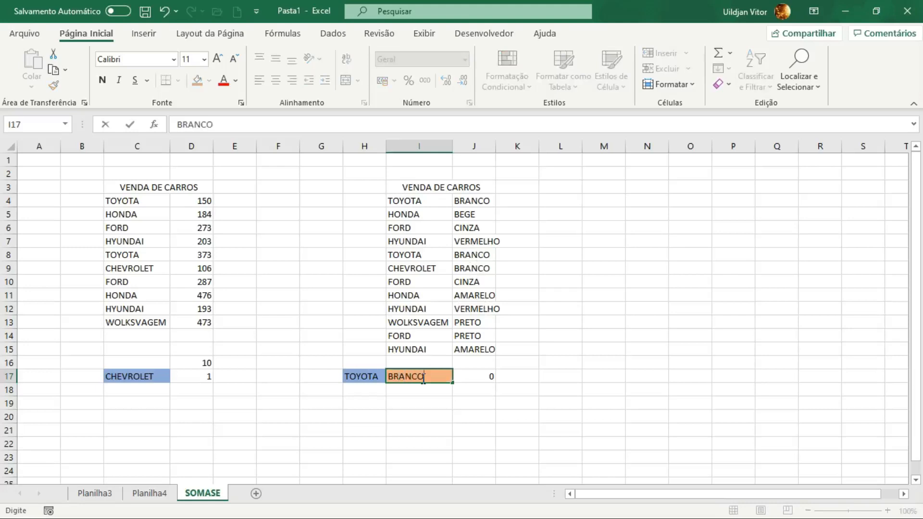
pyautogui.press('Return')
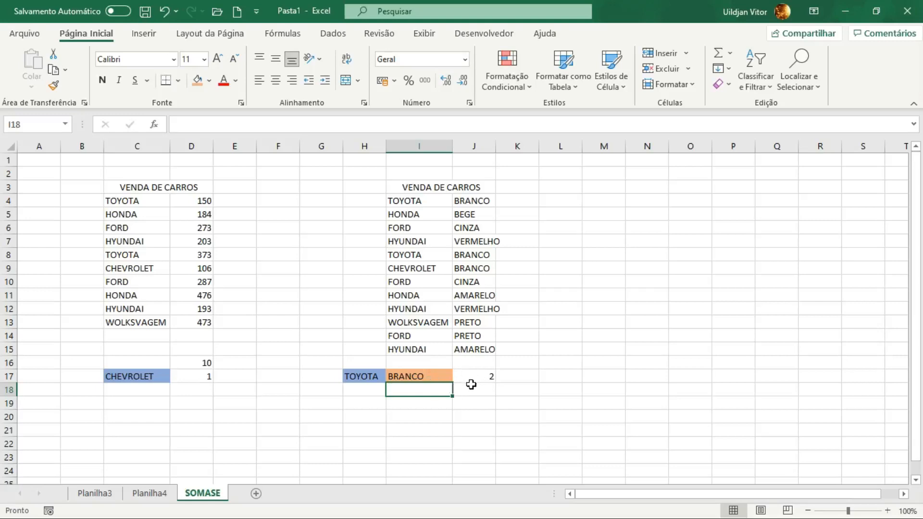
# Enter the formula =CONT.VALORES(C4:C13;D4:D13) in cell D19 to count the filled cells, and review it
pyautogui.click(191, 403)
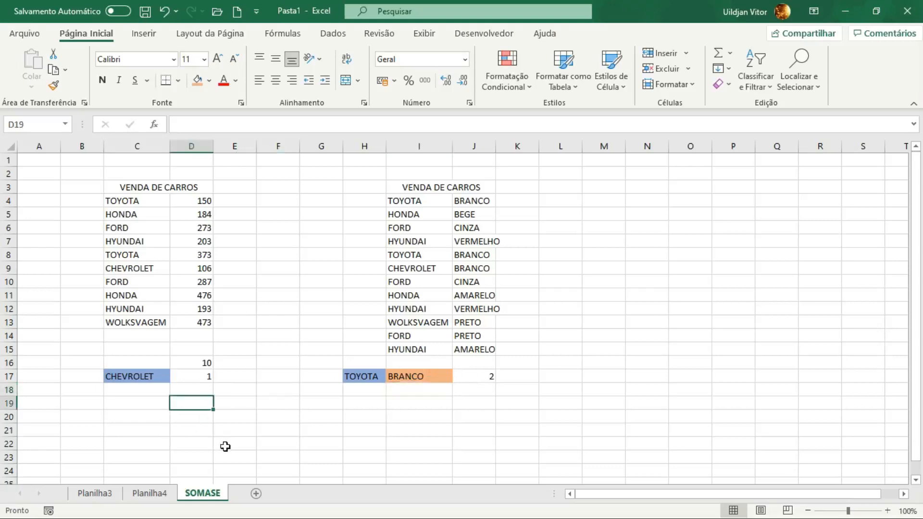
pyautogui.write('=')
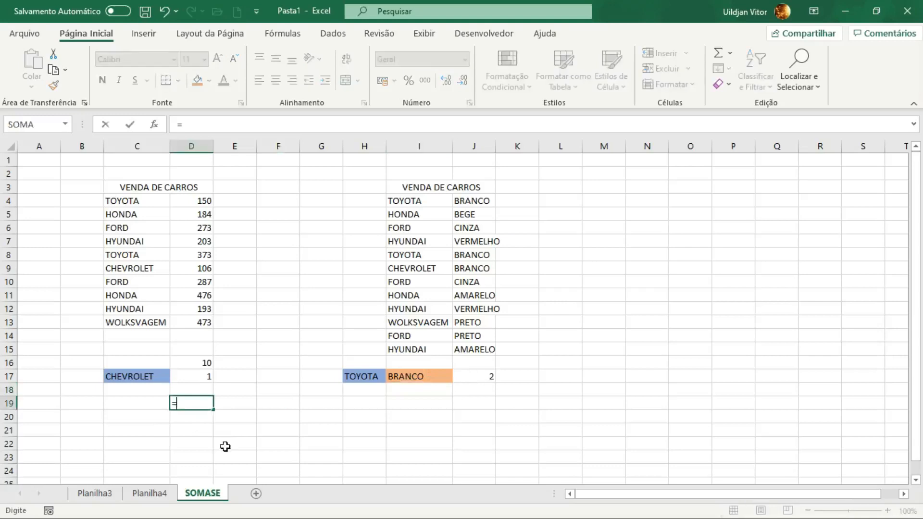
pyautogui.write('CO')
pyautogui.write('NT')
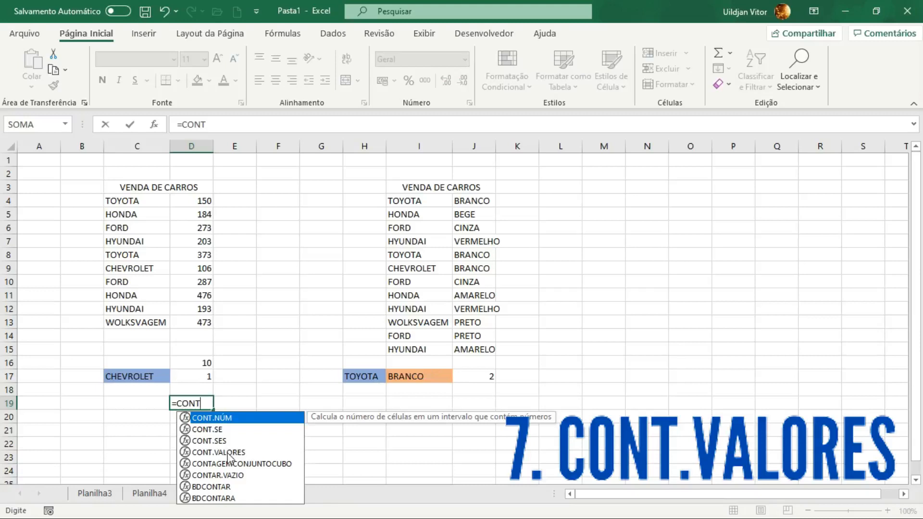
pyautogui.doubleClick(228, 452)
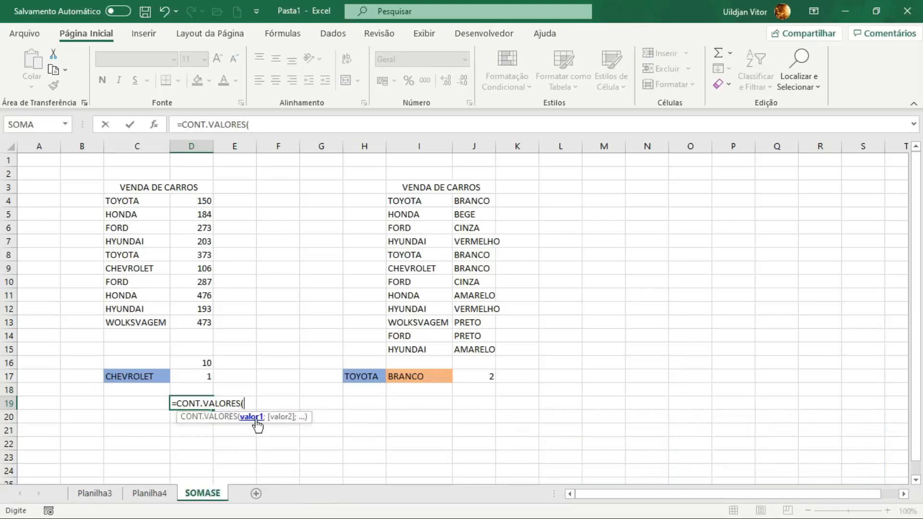
pyautogui.click(139, 201)
pyautogui.moveTo(139, 201); pyautogui.dragTo(139, 321)
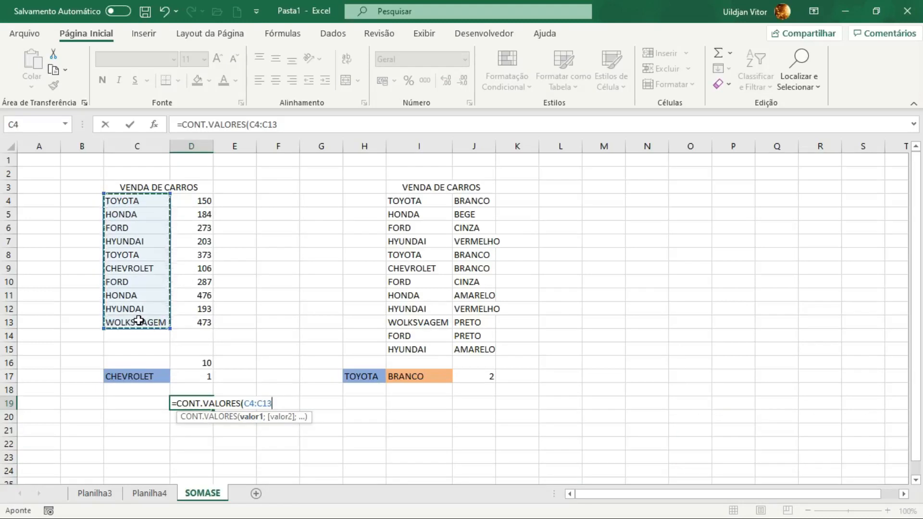
pyautogui.write(';')
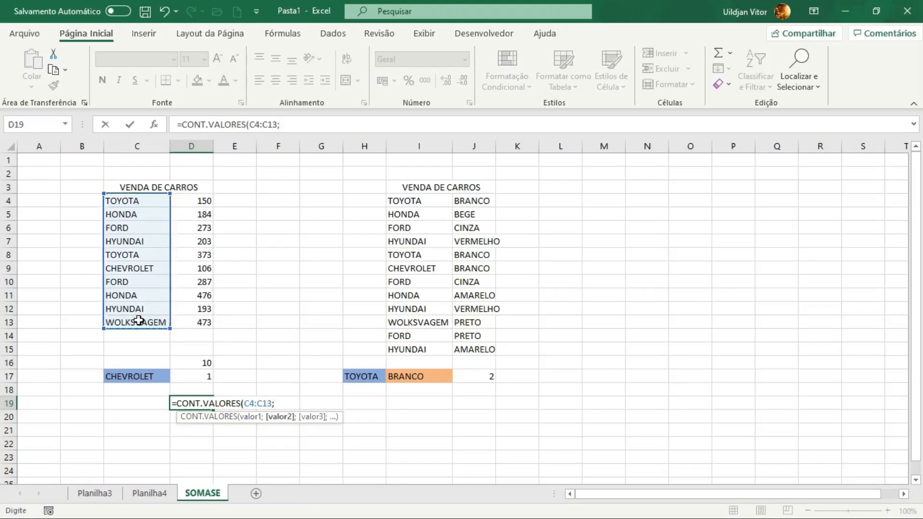
pyautogui.click(199, 200)
pyautogui.moveTo(199, 200); pyautogui.dragTo(190, 323)
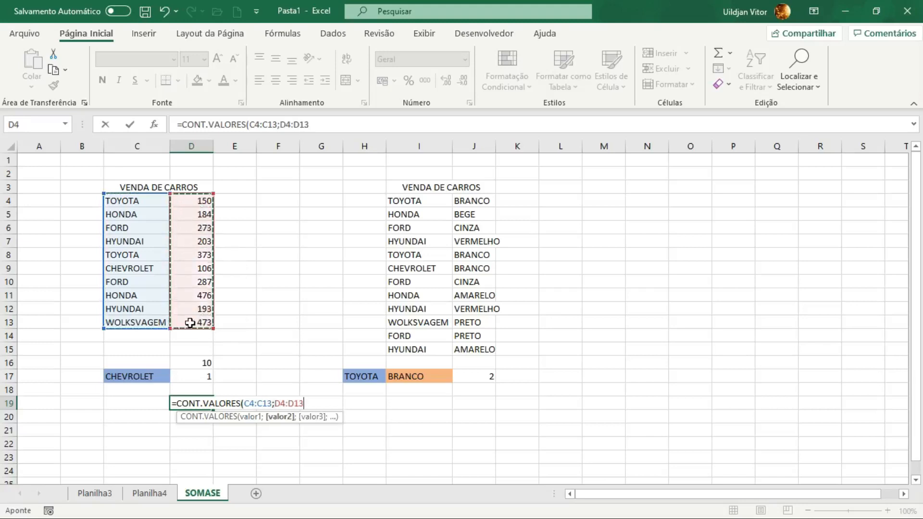
pyautogui.write(')')
pyautogui.press('Return')
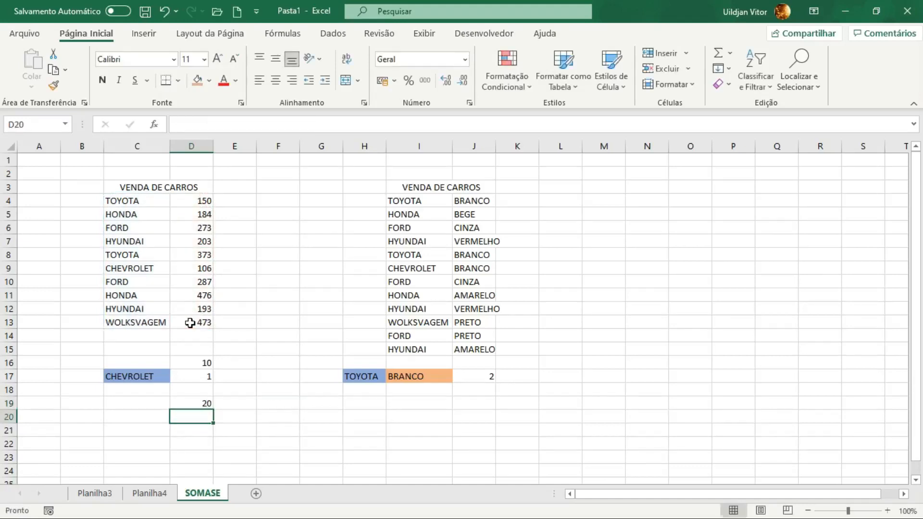
pyautogui.click(192, 407)
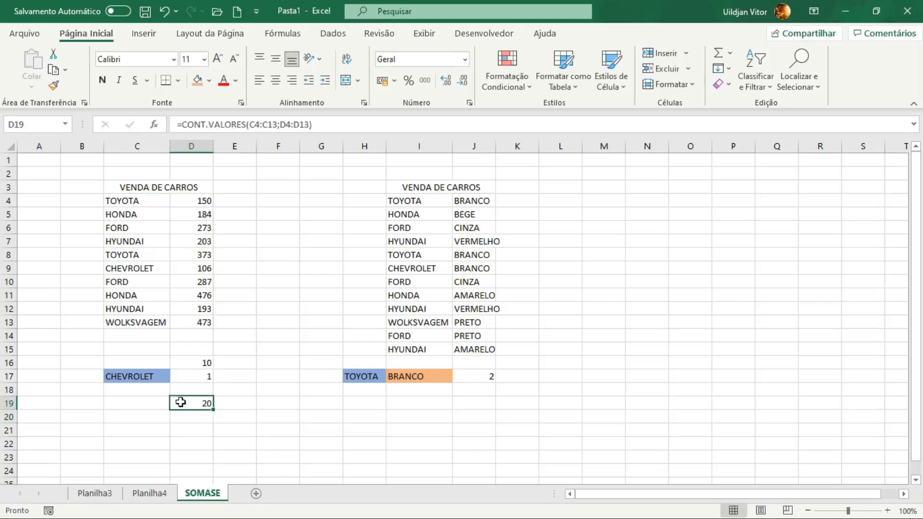
pyautogui.click(146, 404)
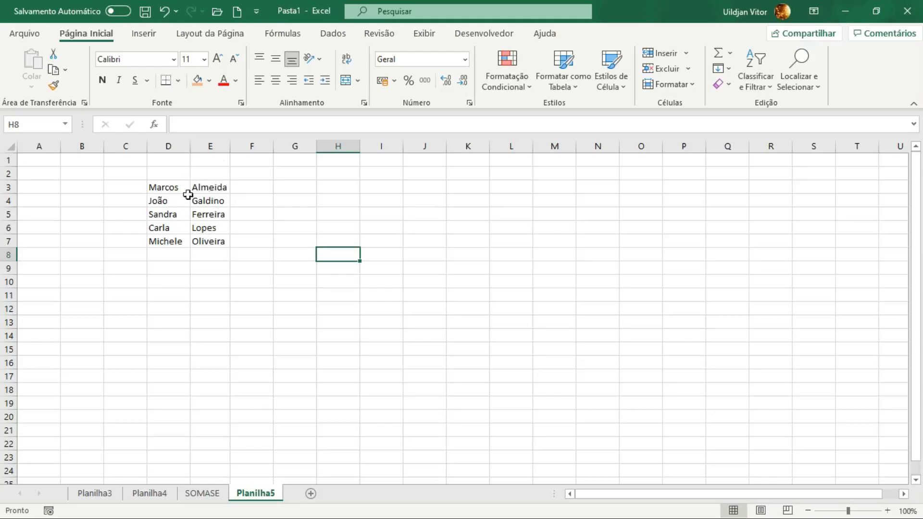
# Enter the formula =CONCATENAR(D3;E3) in cell F3 to join the first name and surname
pyautogui.click(255, 186)
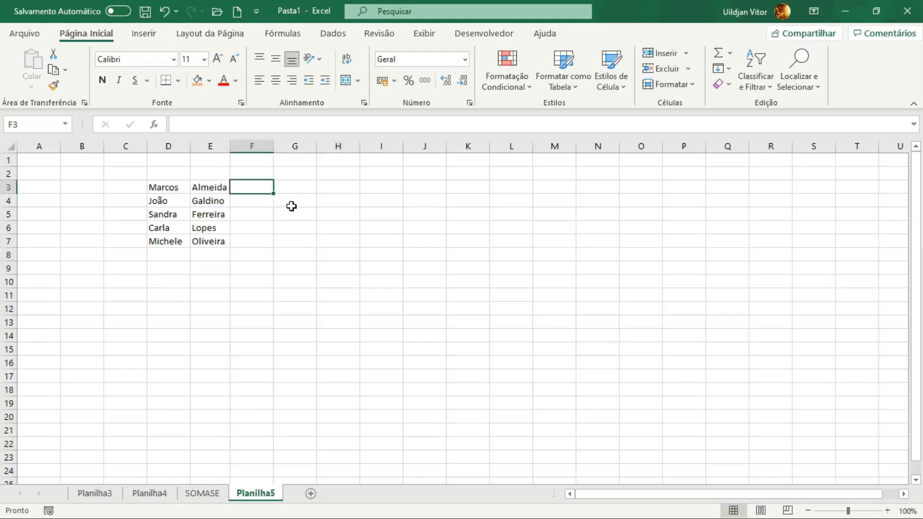
pyautogui.write('=')
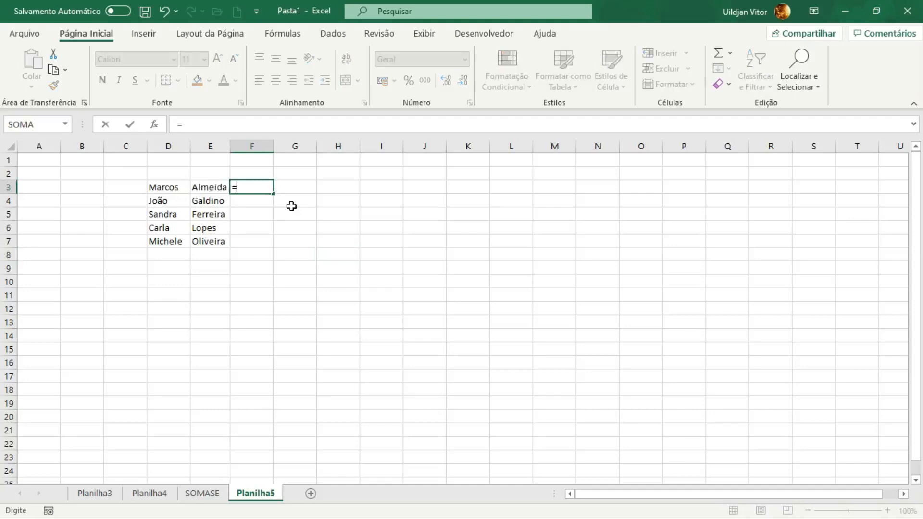
pyautogui.write('conc')
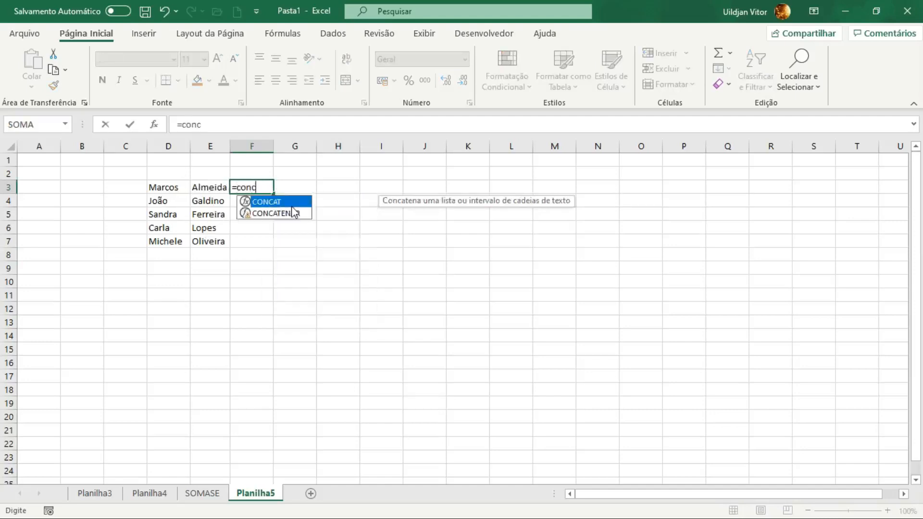
pyautogui.write('a')
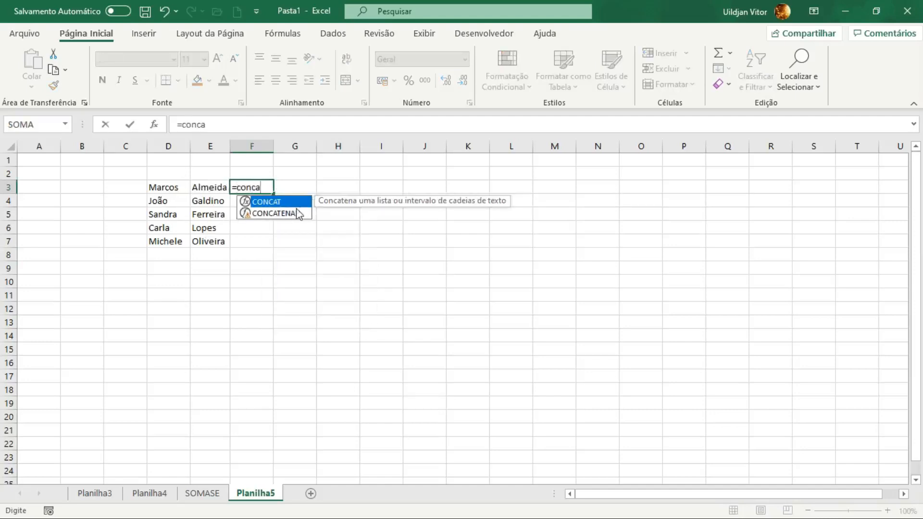
pyautogui.doubleClick(285, 214)
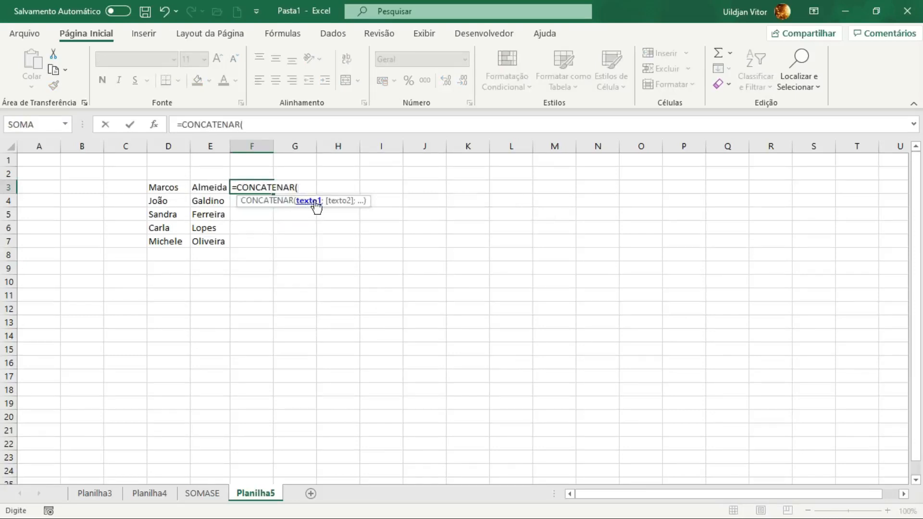
pyautogui.click(160, 185)
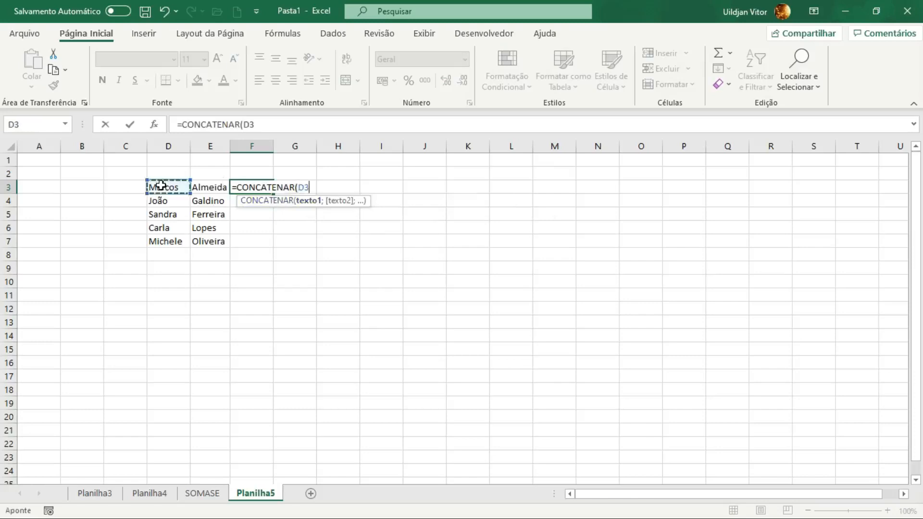
pyautogui.write(';')
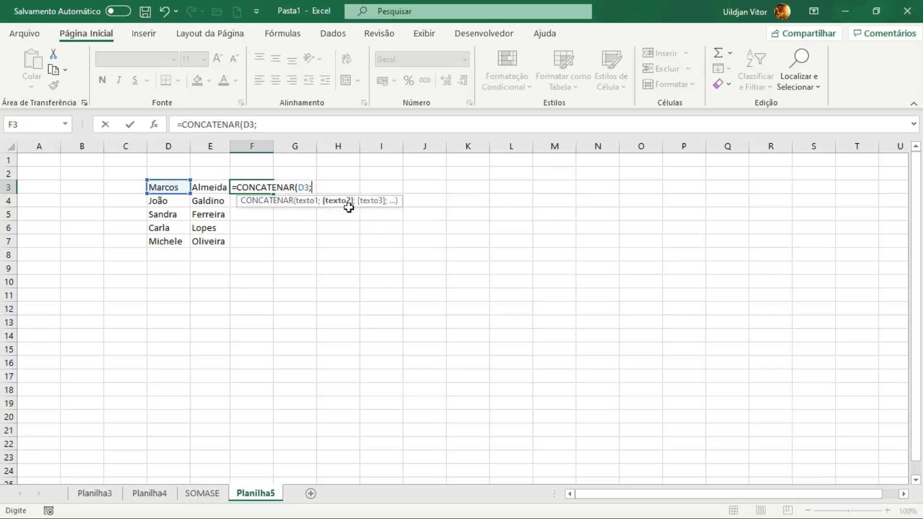
pyautogui.click(208, 186)
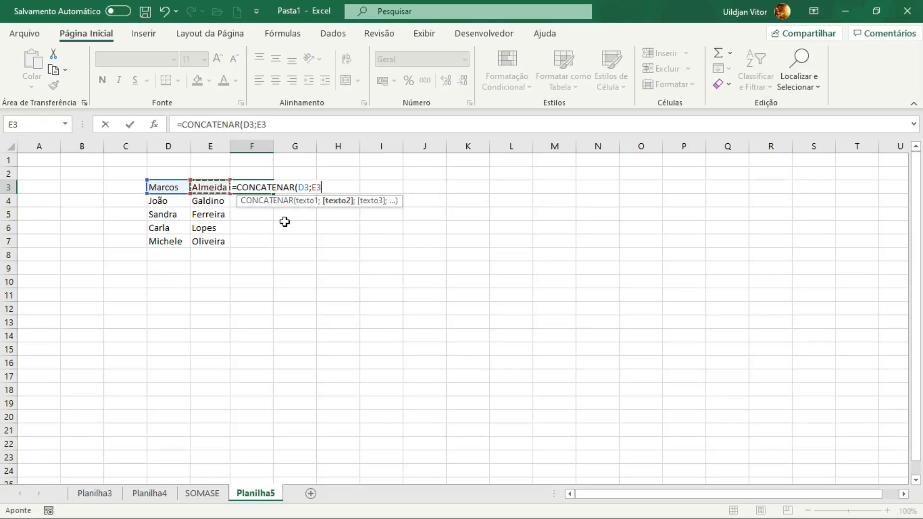
pyautogui.write(')')
pyautogui.press('Return')
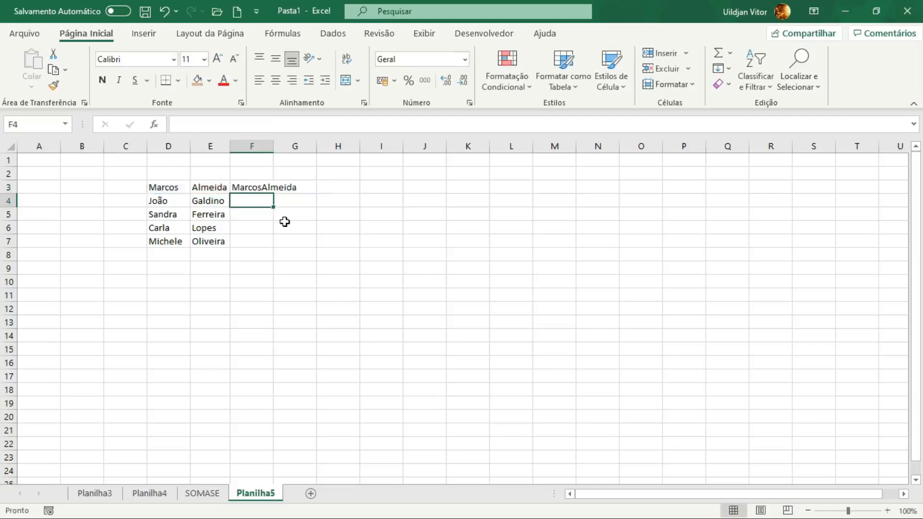
# Autofit the width of column F and fill the formula in F3 down to F7
pyautogui.doubleClick(274, 146)
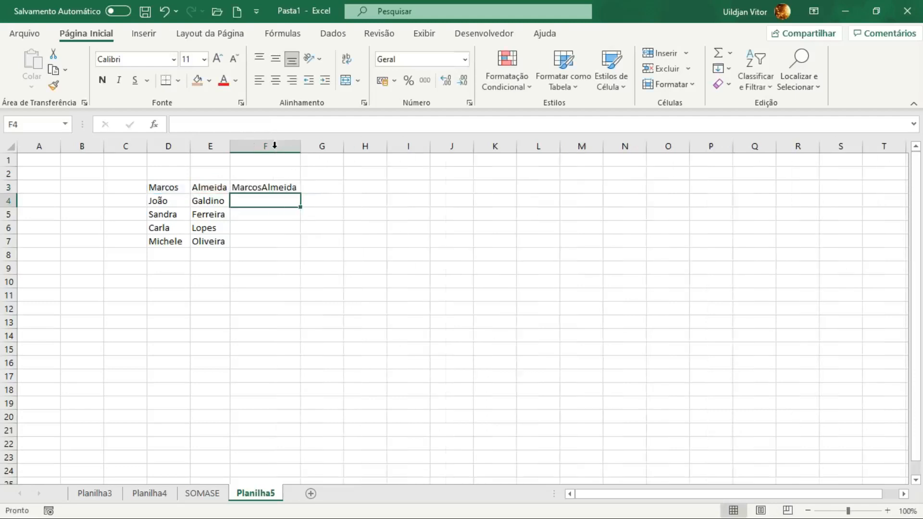
pyautogui.click(264, 184)
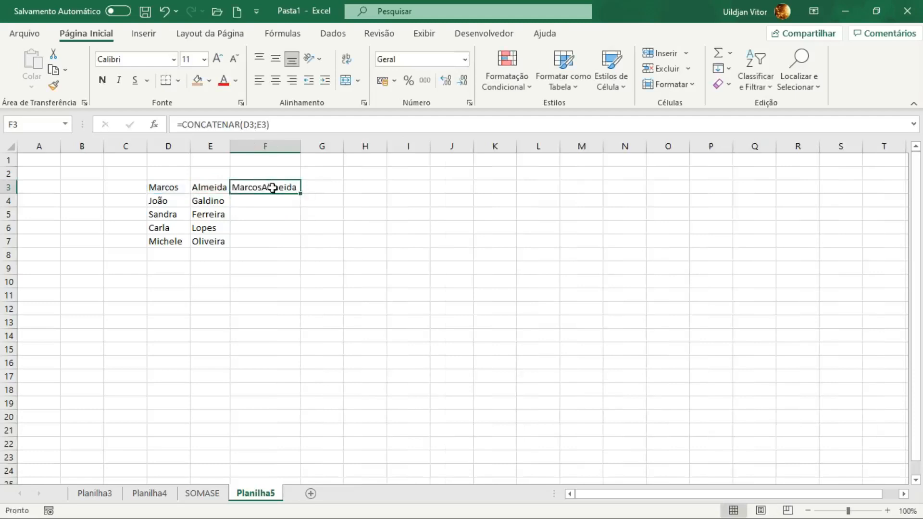
pyautogui.moveTo(301, 193)
pyautogui.mouseDown()
pyautogui.moveTo(303, 243)
pyautogui.moveTo(292, 246)
pyautogui.mouseUp()
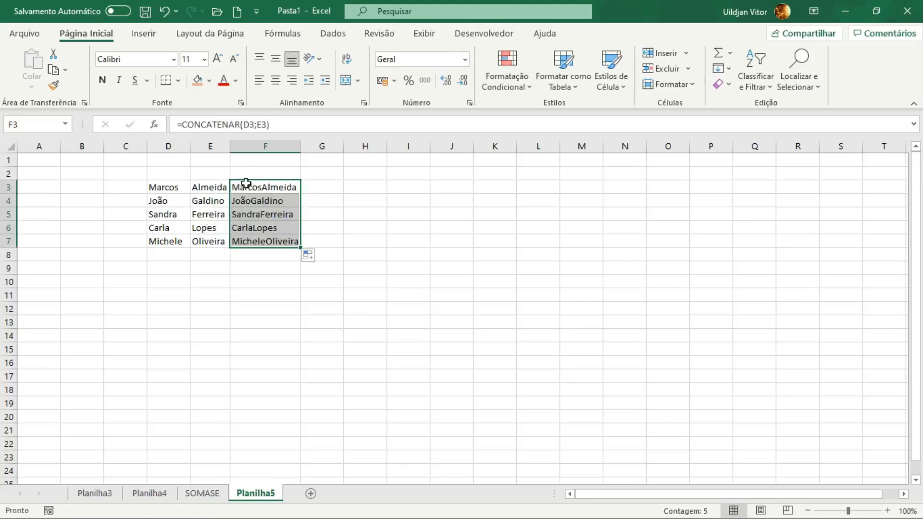
# Clear the concatenation formulas from cells F3:F7
pyautogui.click(264, 191)
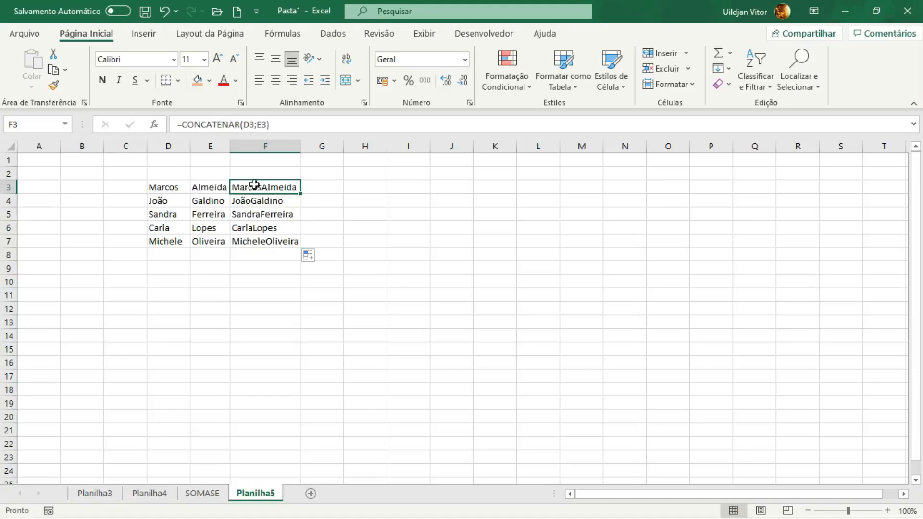
pyautogui.moveTo(261, 185); pyautogui.dragTo(268, 235)
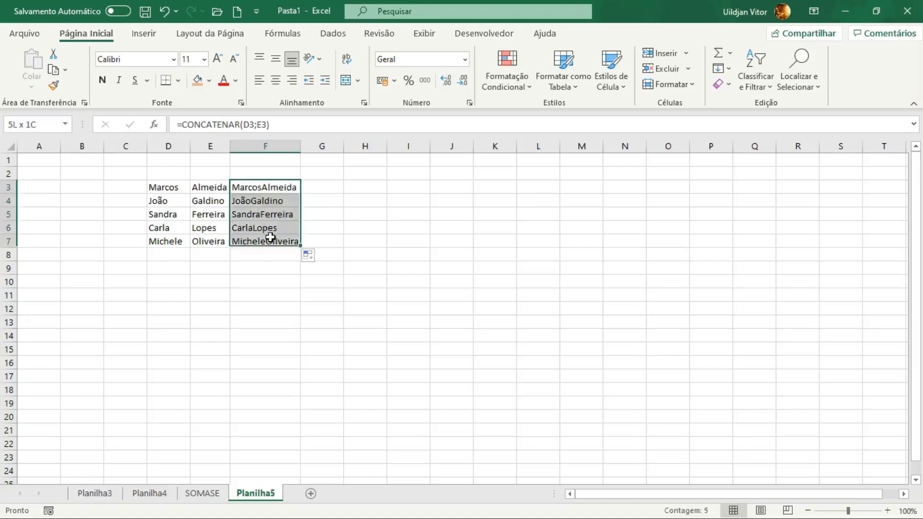
pyautogui.press('Delete')
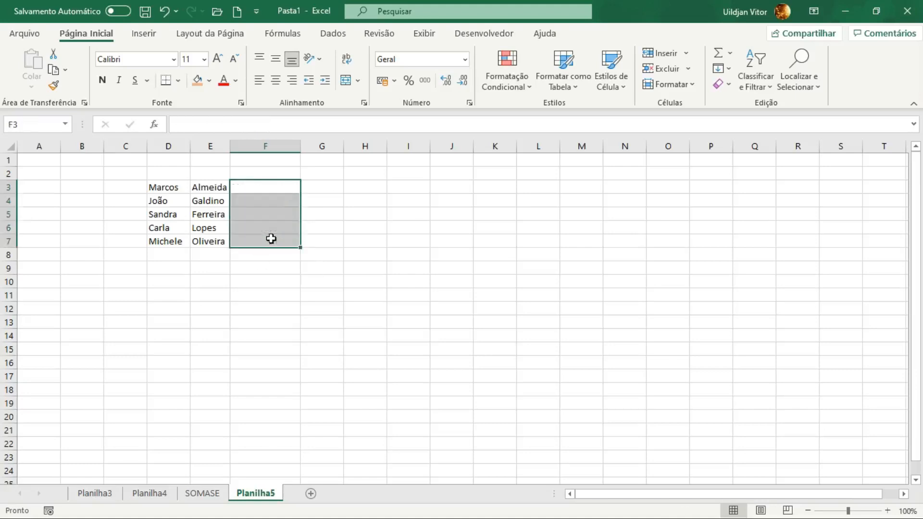
# Enter the formula =CONCATENAR(D3;" ";E3) in cell F3 to join the names with a space, and fill it down to F7
pyautogui.click(266, 187)
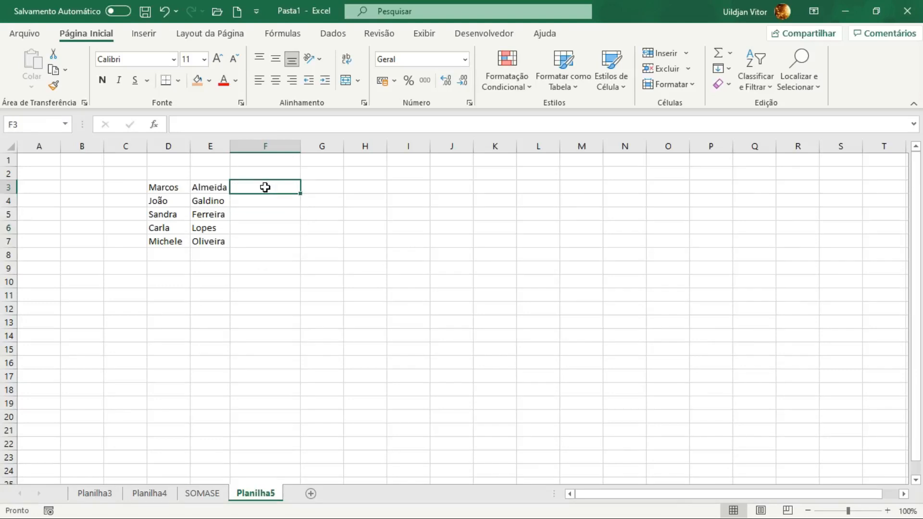
pyautogui.write('=con')
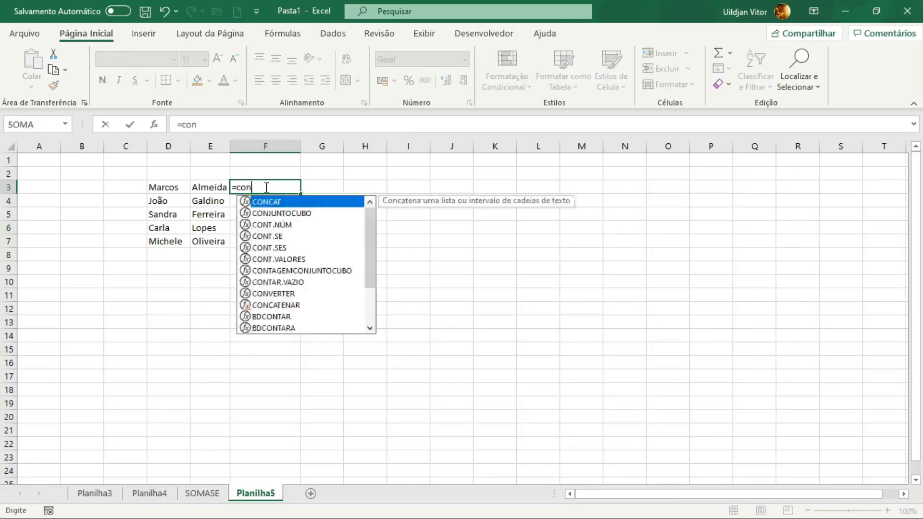
pyautogui.write('caten')
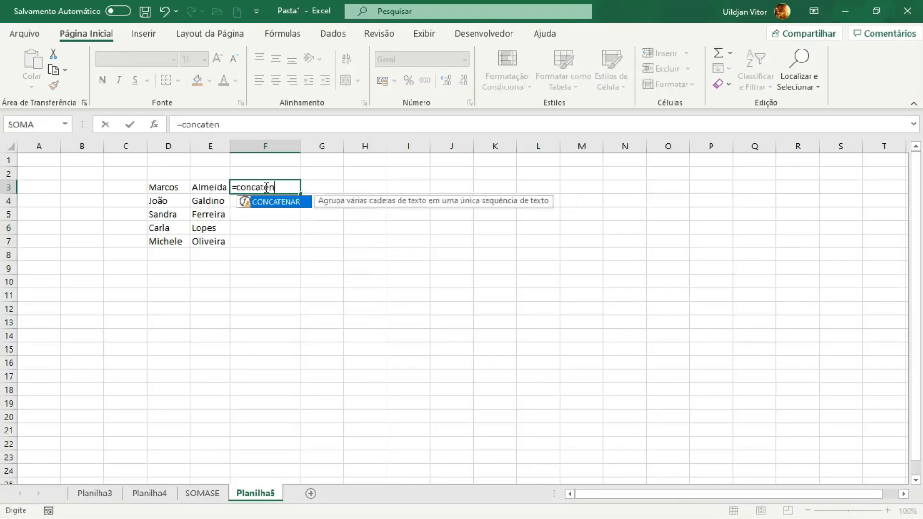
pyautogui.doubleClick(277, 202)
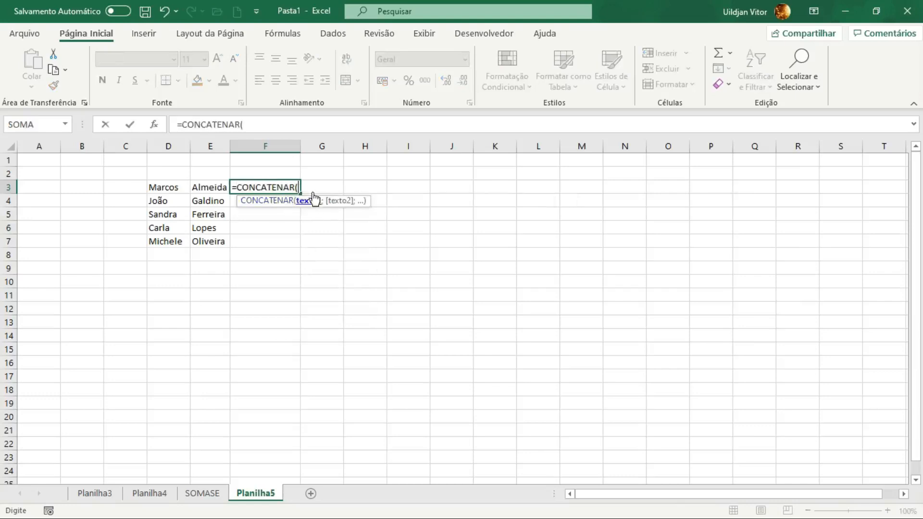
pyautogui.click(155, 185)
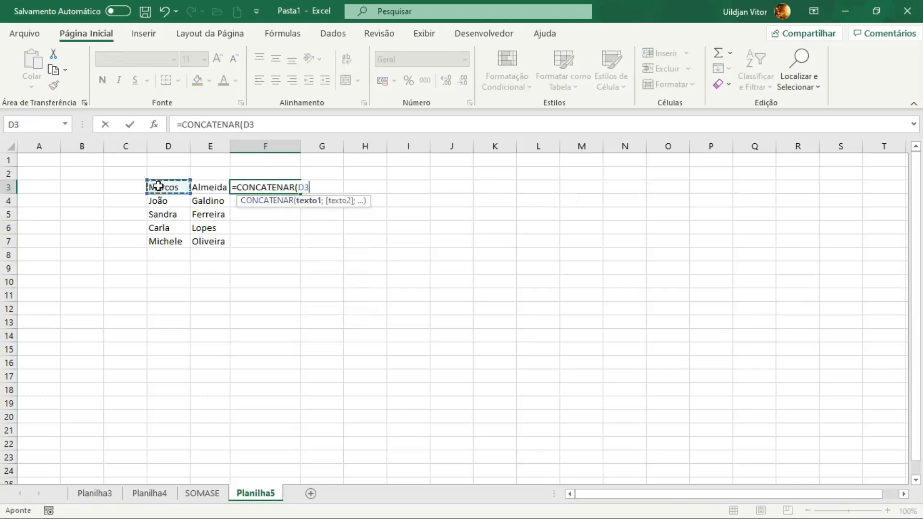
pyautogui.write(';')
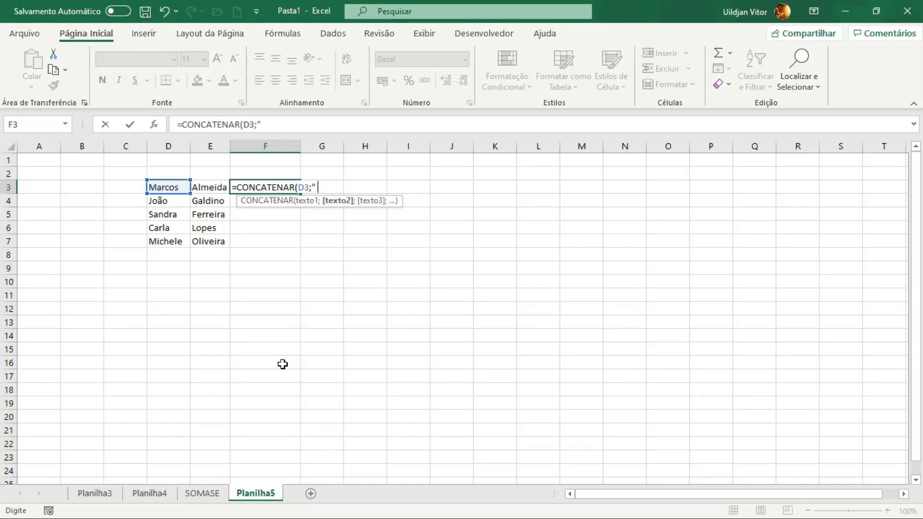
pyautogui.write('";')
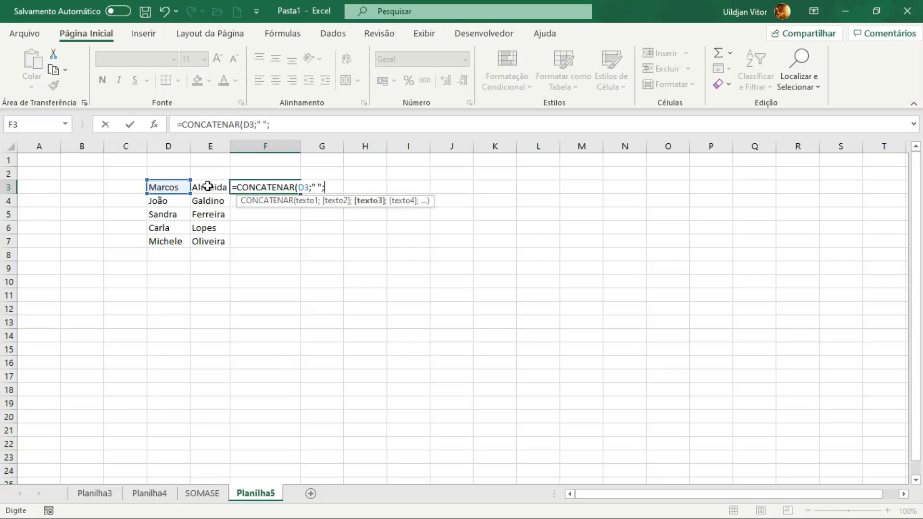
pyautogui.click(208, 186)
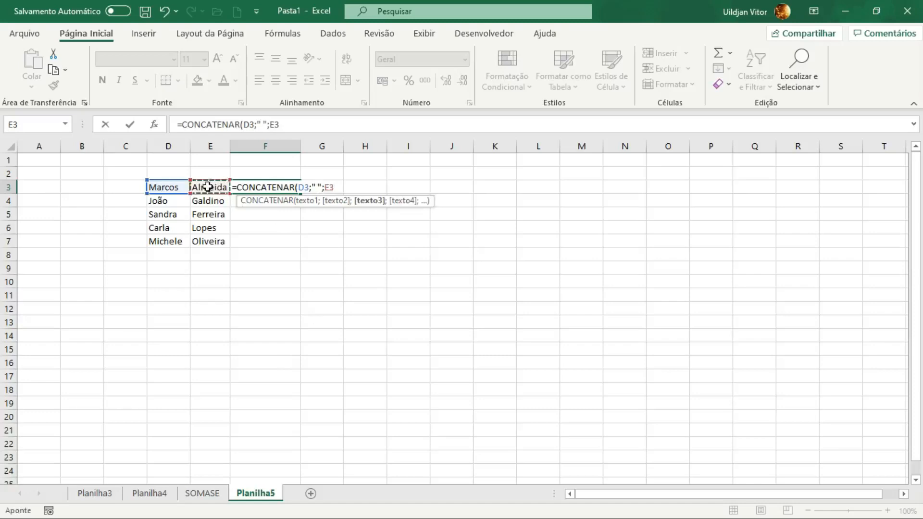
pyautogui.write(')')
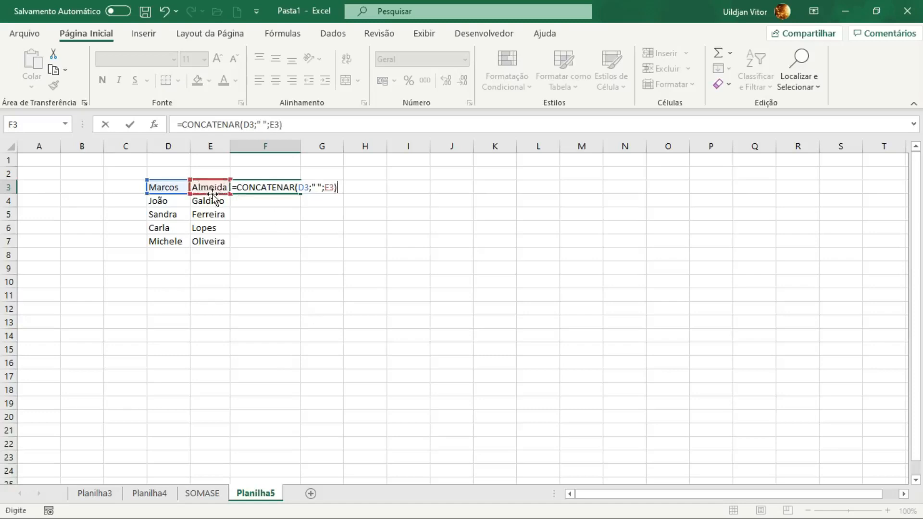
pyautogui.press('Return')
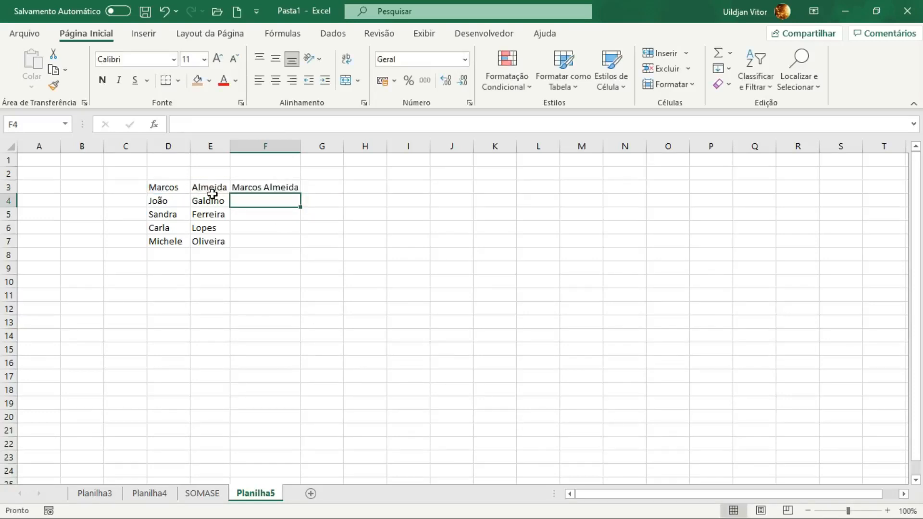
pyautogui.click(265, 187)
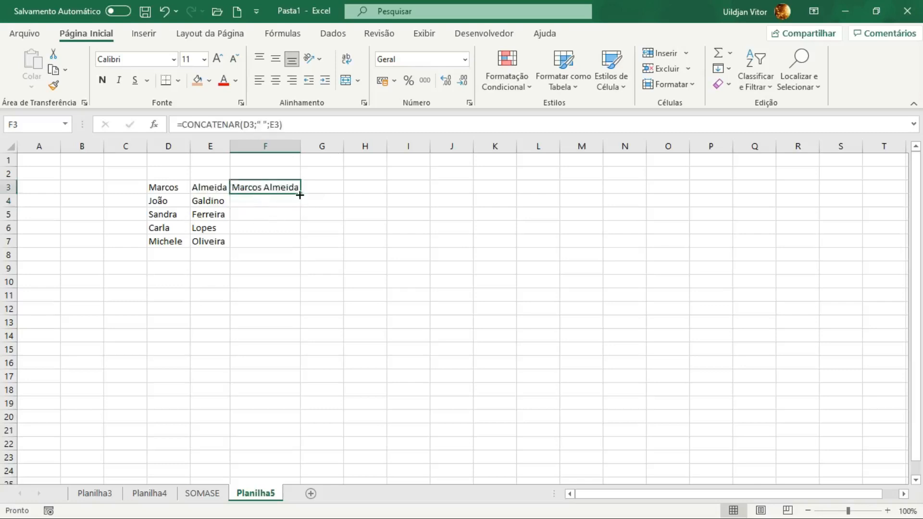
pyautogui.moveTo(300, 195); pyautogui.dragTo(304, 245)
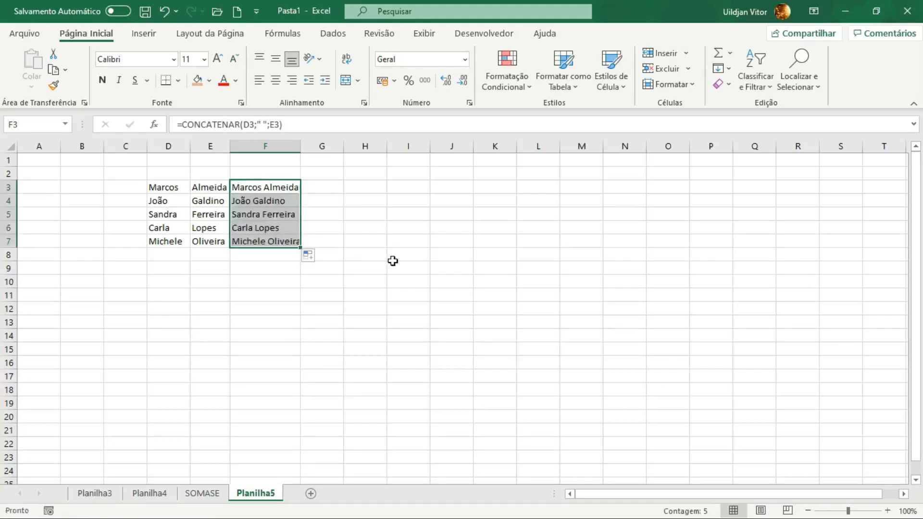